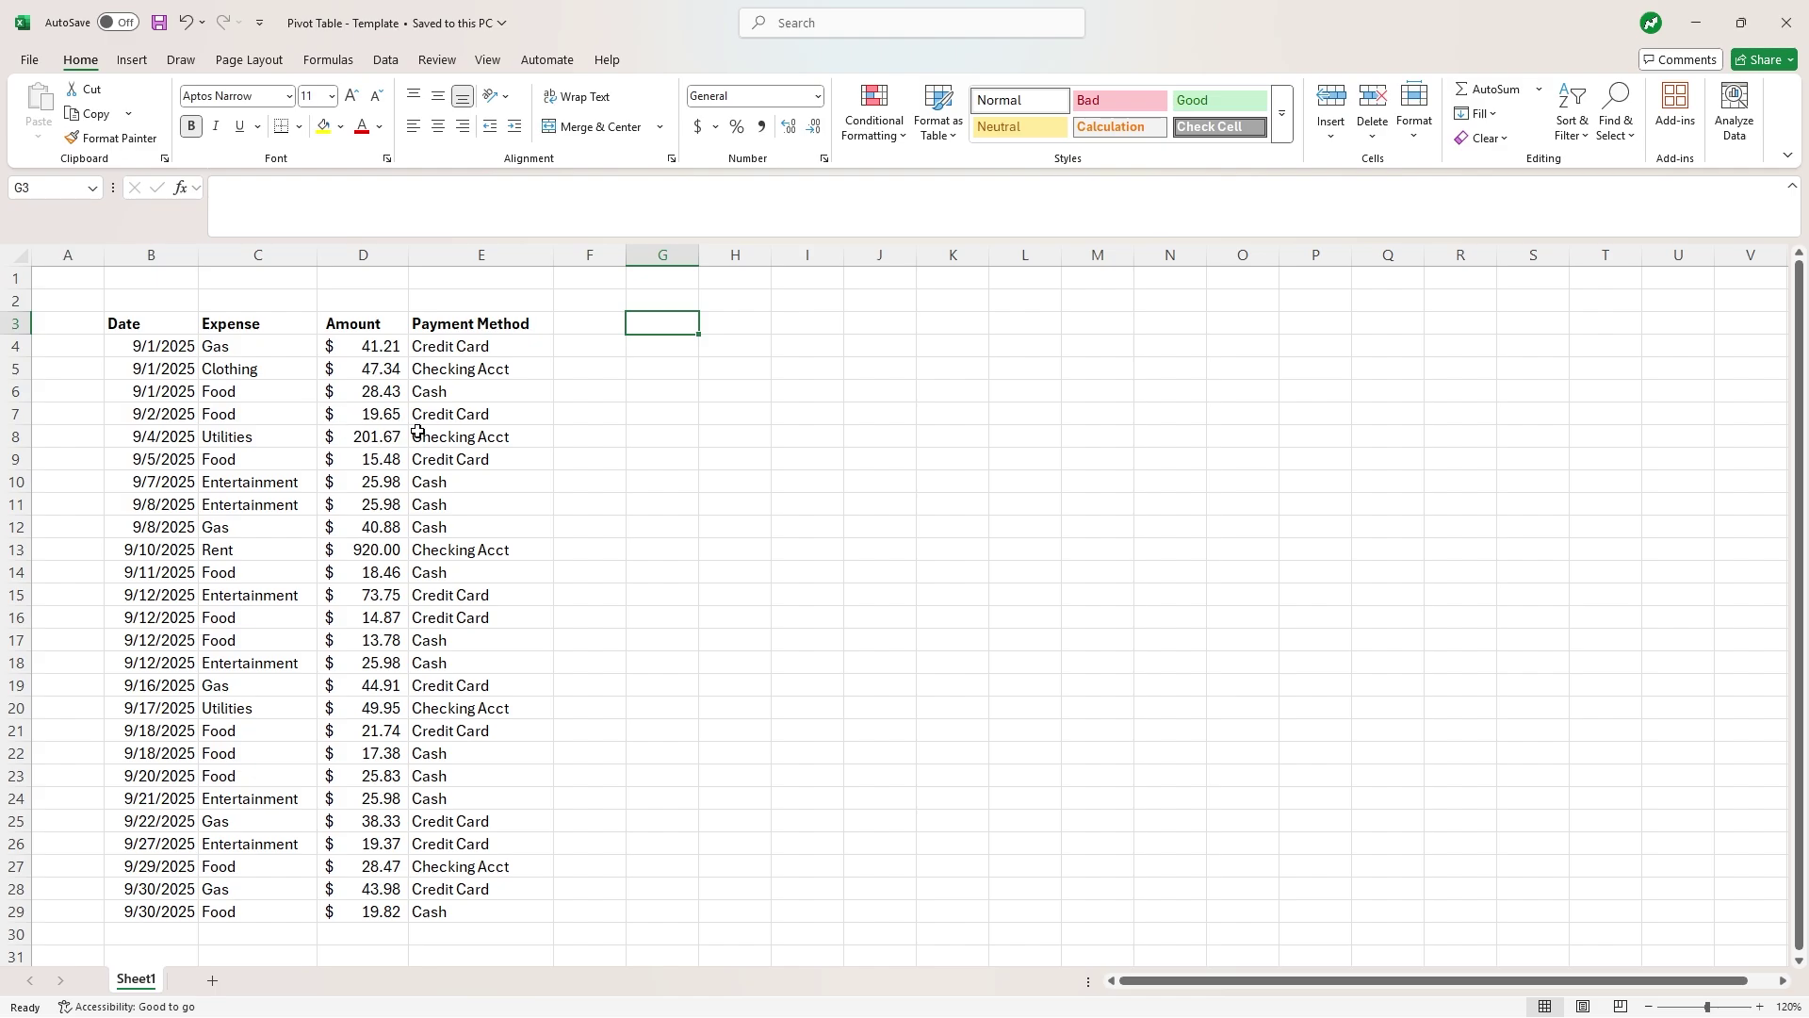
Format the expense range B3:E29 as an Excel table with headers (Table2).
{"action": "left_click_drag", "start_coordinate": [143, 325], "coordinate": [504, 909]}
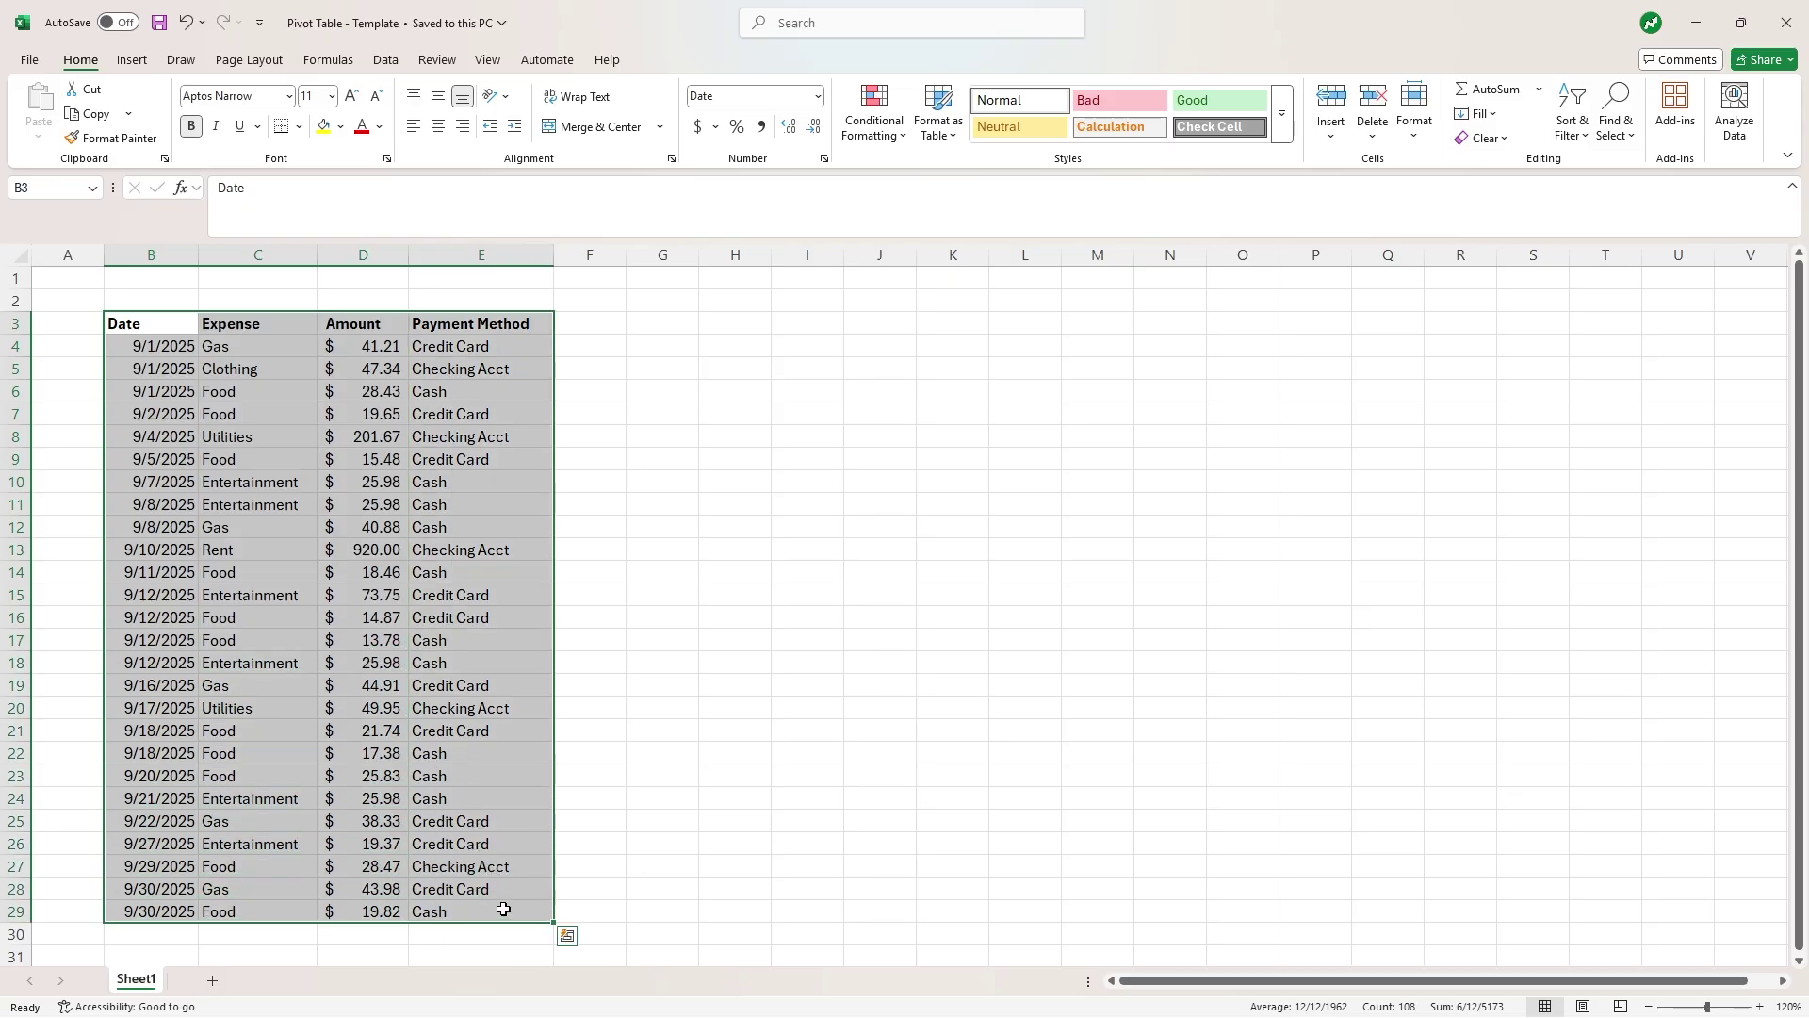
{"action": "left_click", "coordinate": [140, 63]}
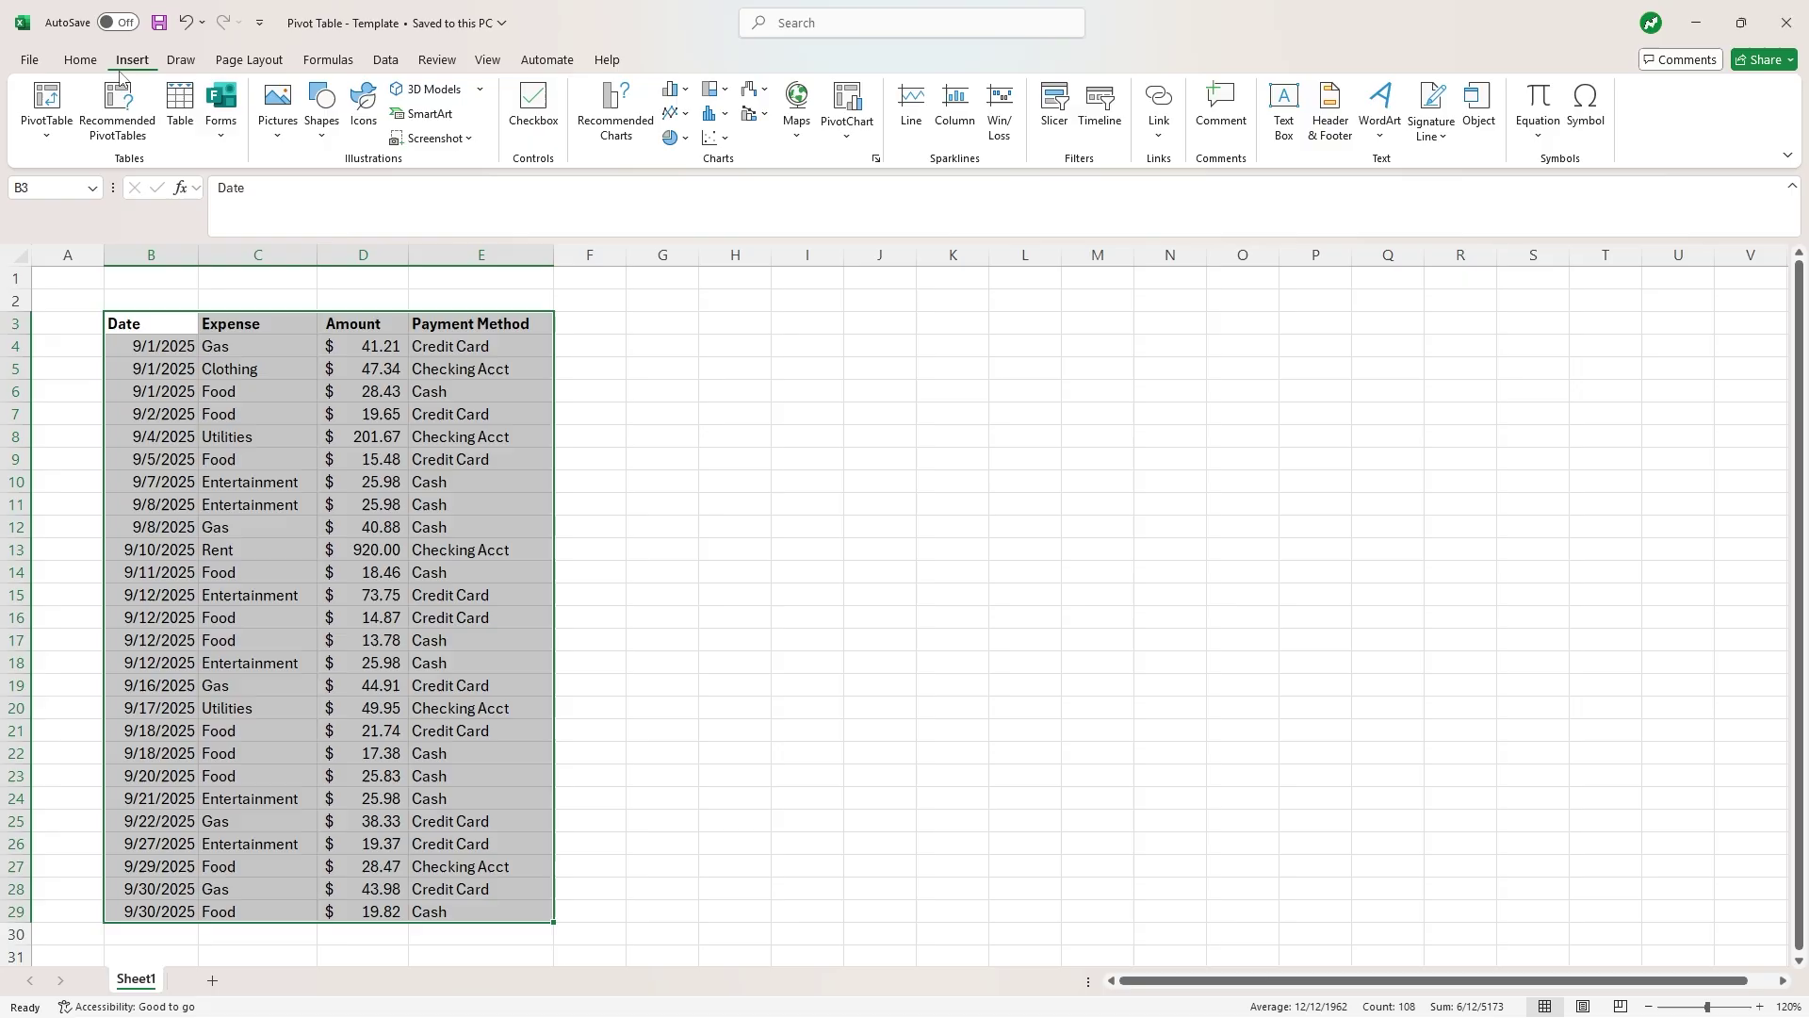
{"action": "left_click", "coordinate": [172, 113]}
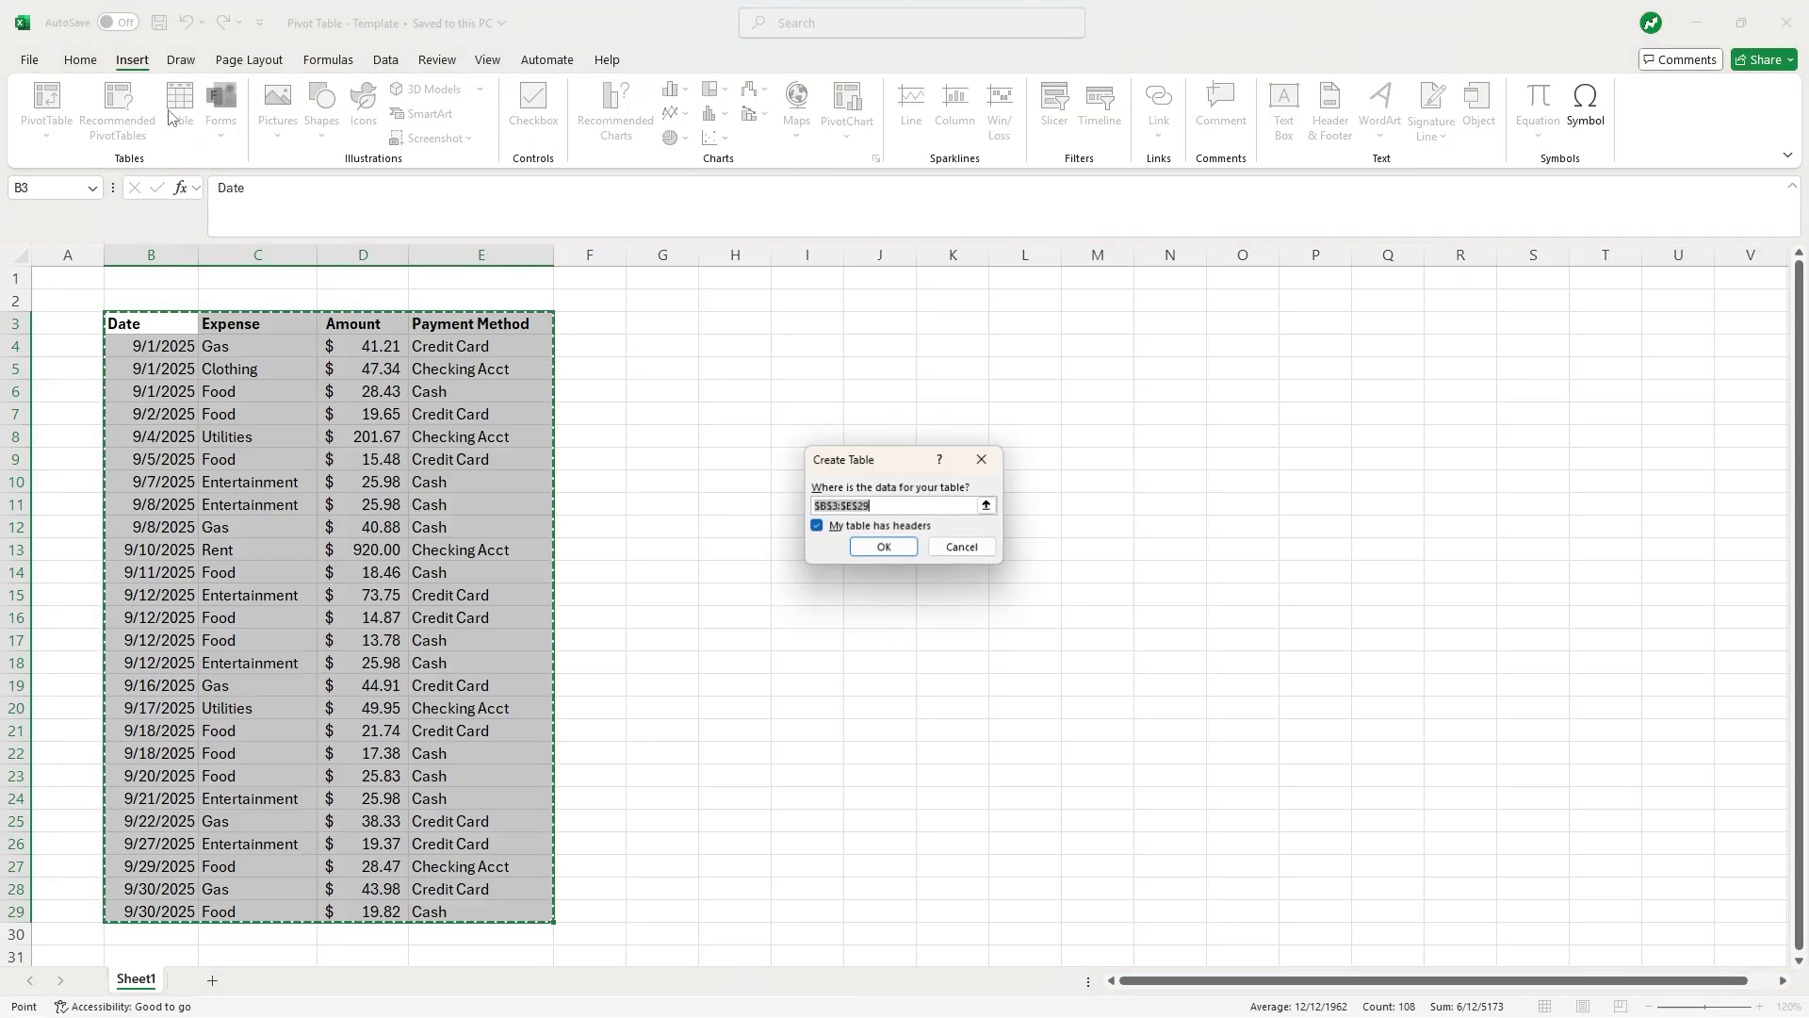
{"action": "left_click", "coordinate": [875, 548]}
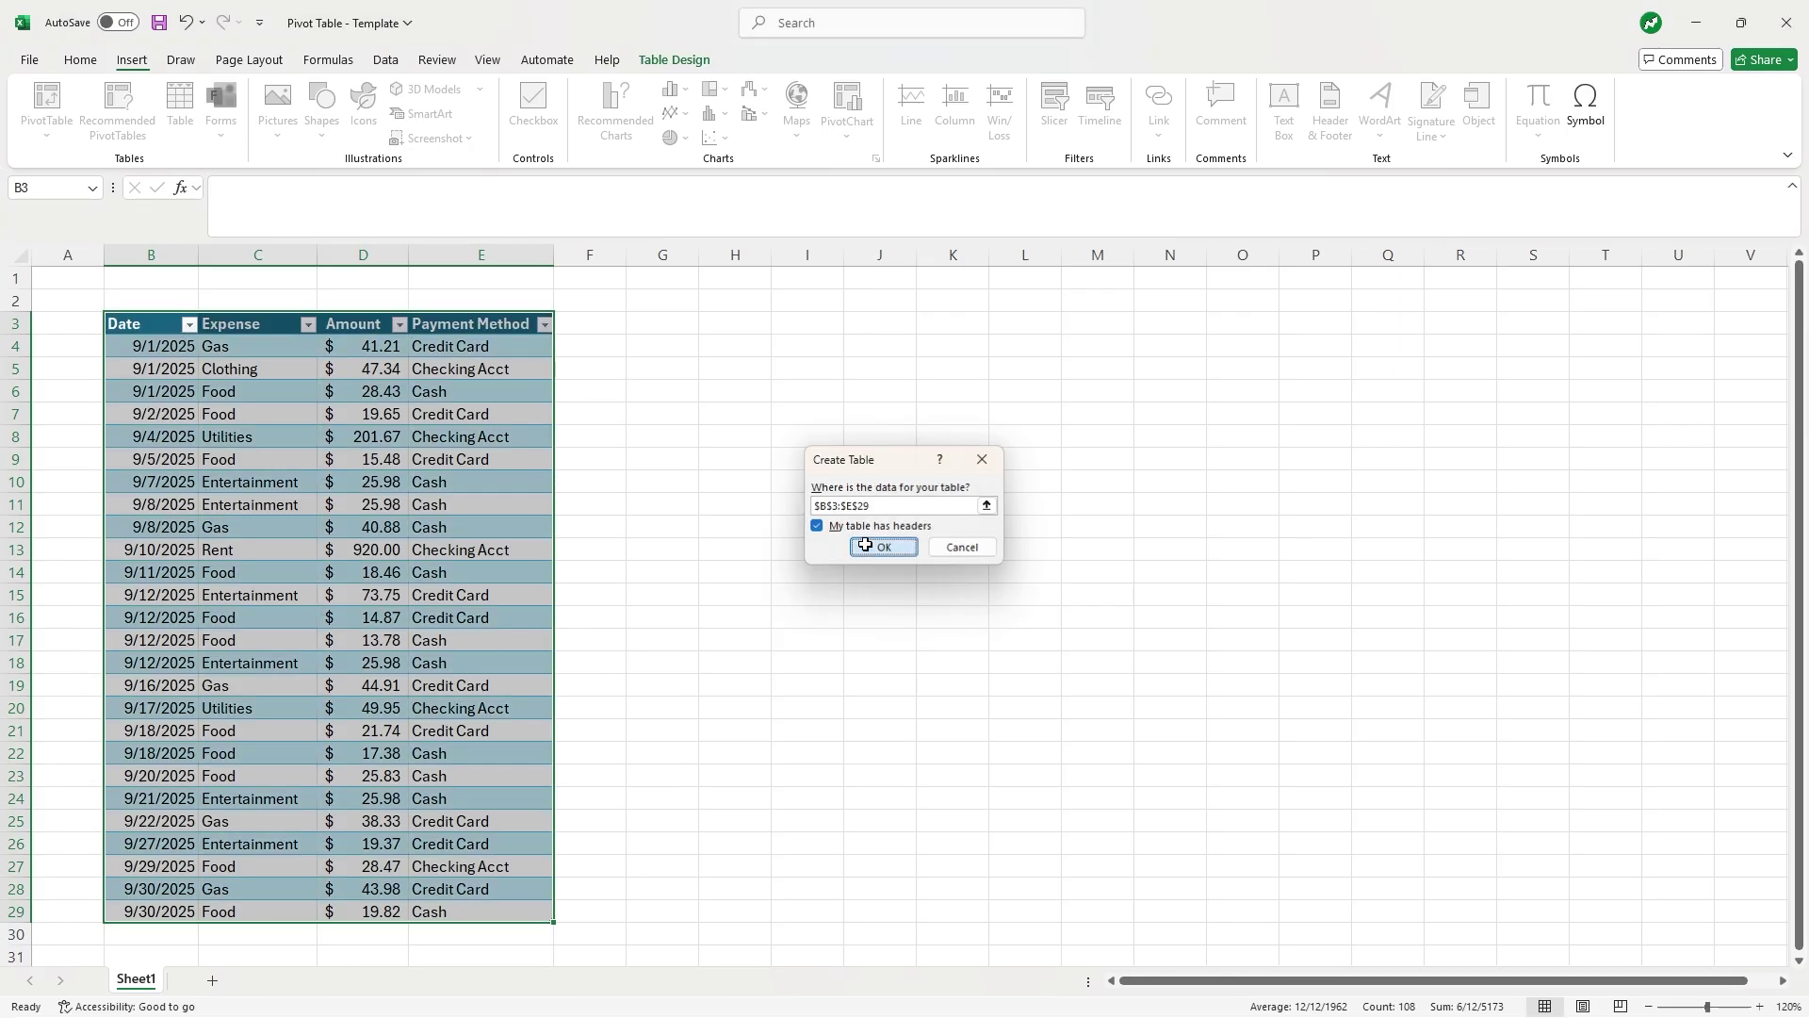
{"action": "left_click", "coordinate": [705, 446]}
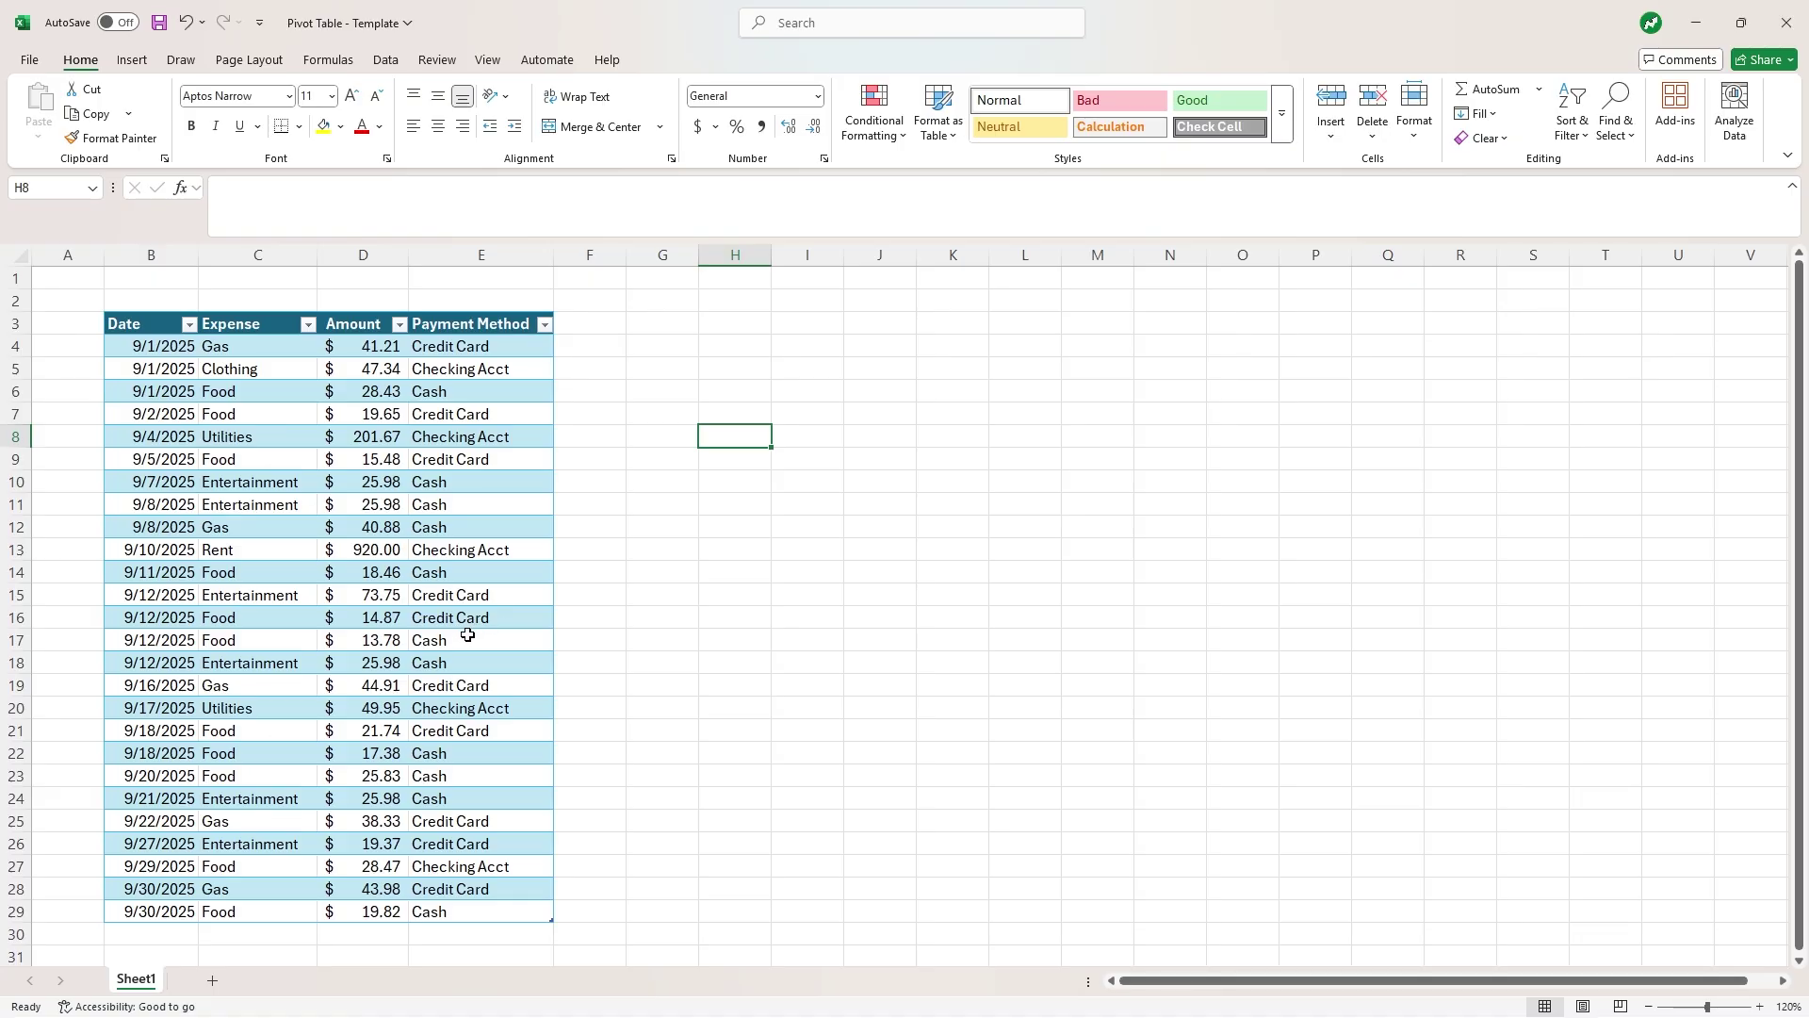
Insert a new worksheet and rename it 'Pivot Table'.
{"action": "left_click", "coordinate": [215, 981]}
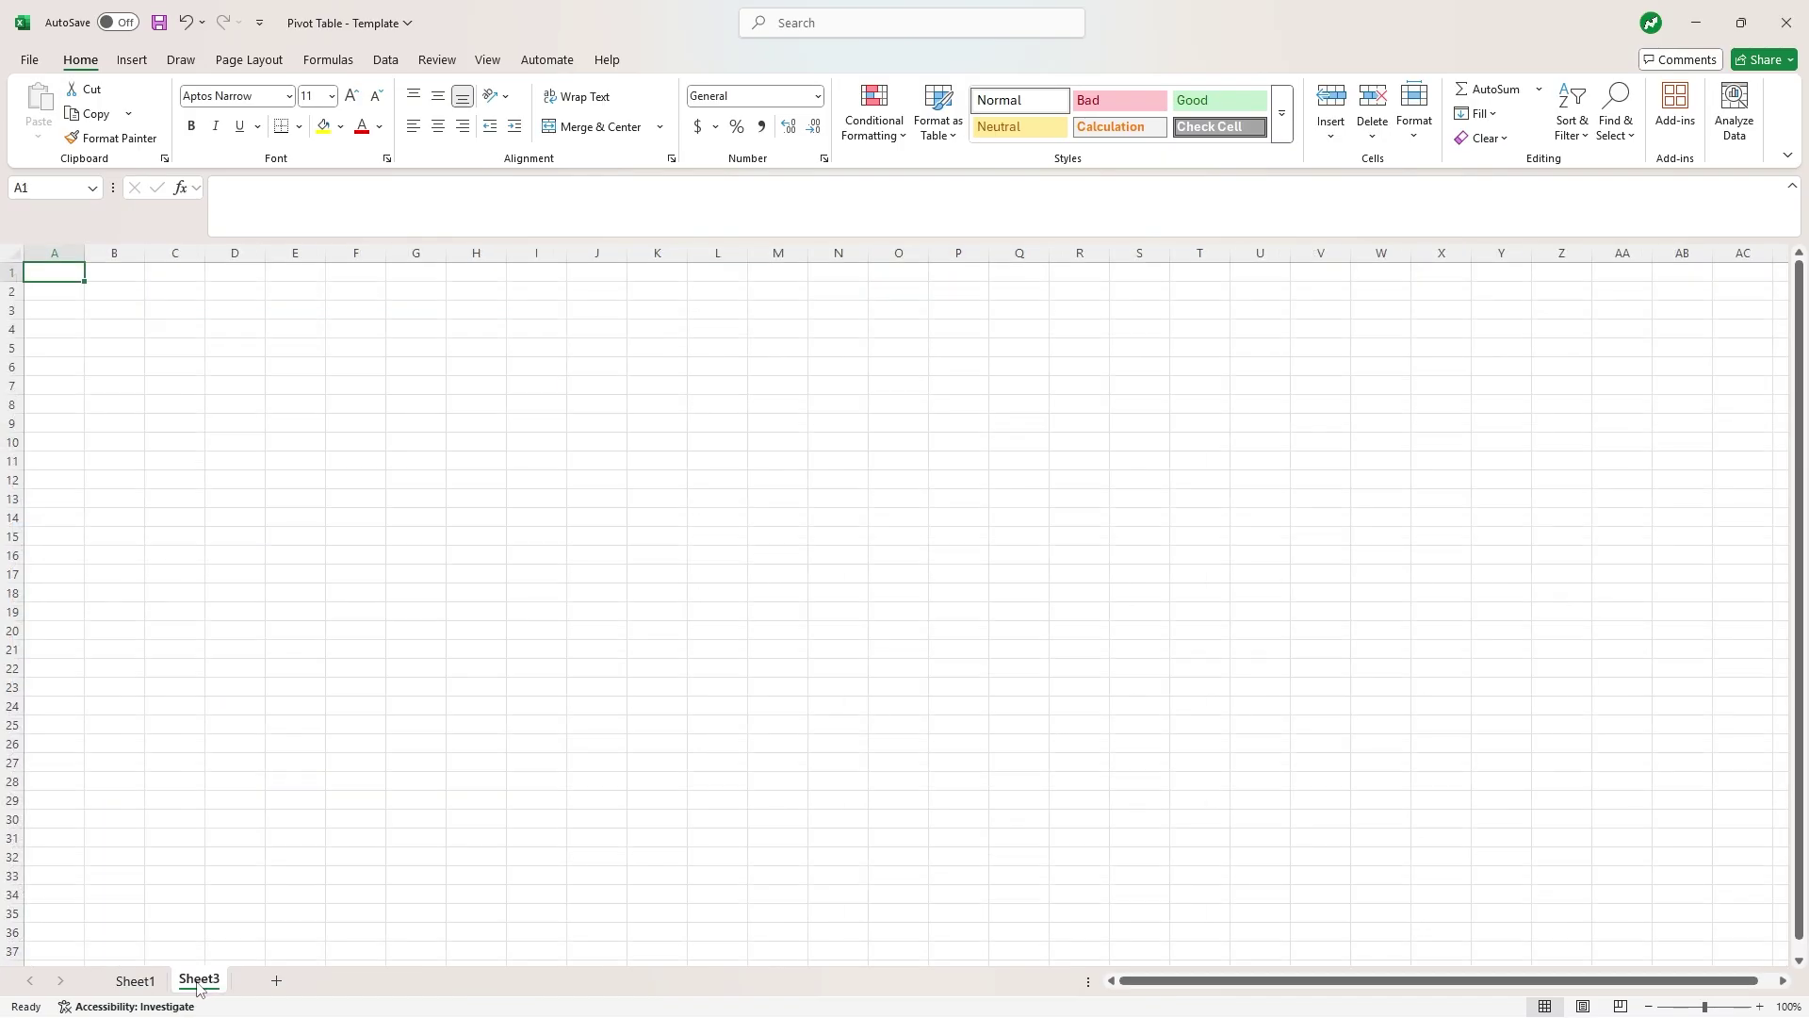
{"action": "right_click", "coordinate": [199, 980]}
{"action": "left_click", "coordinate": [253, 749]}
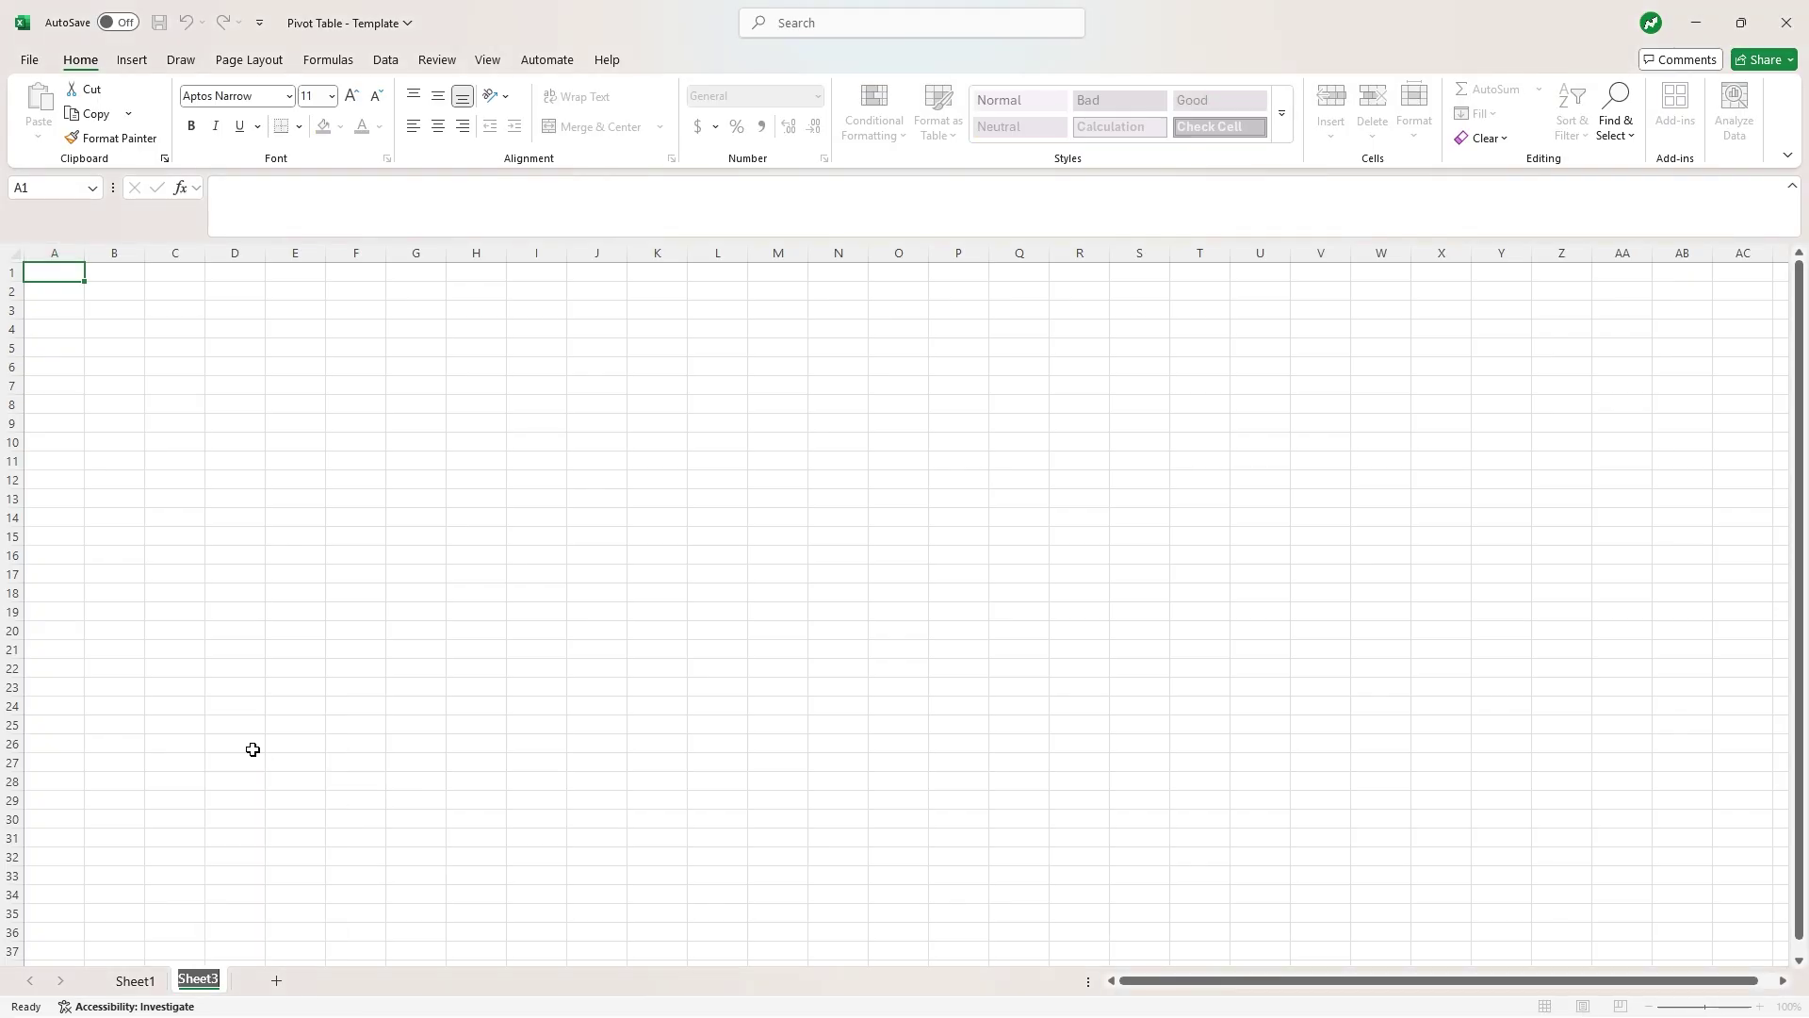
{"action": "type", "text": "Pivot Table"}
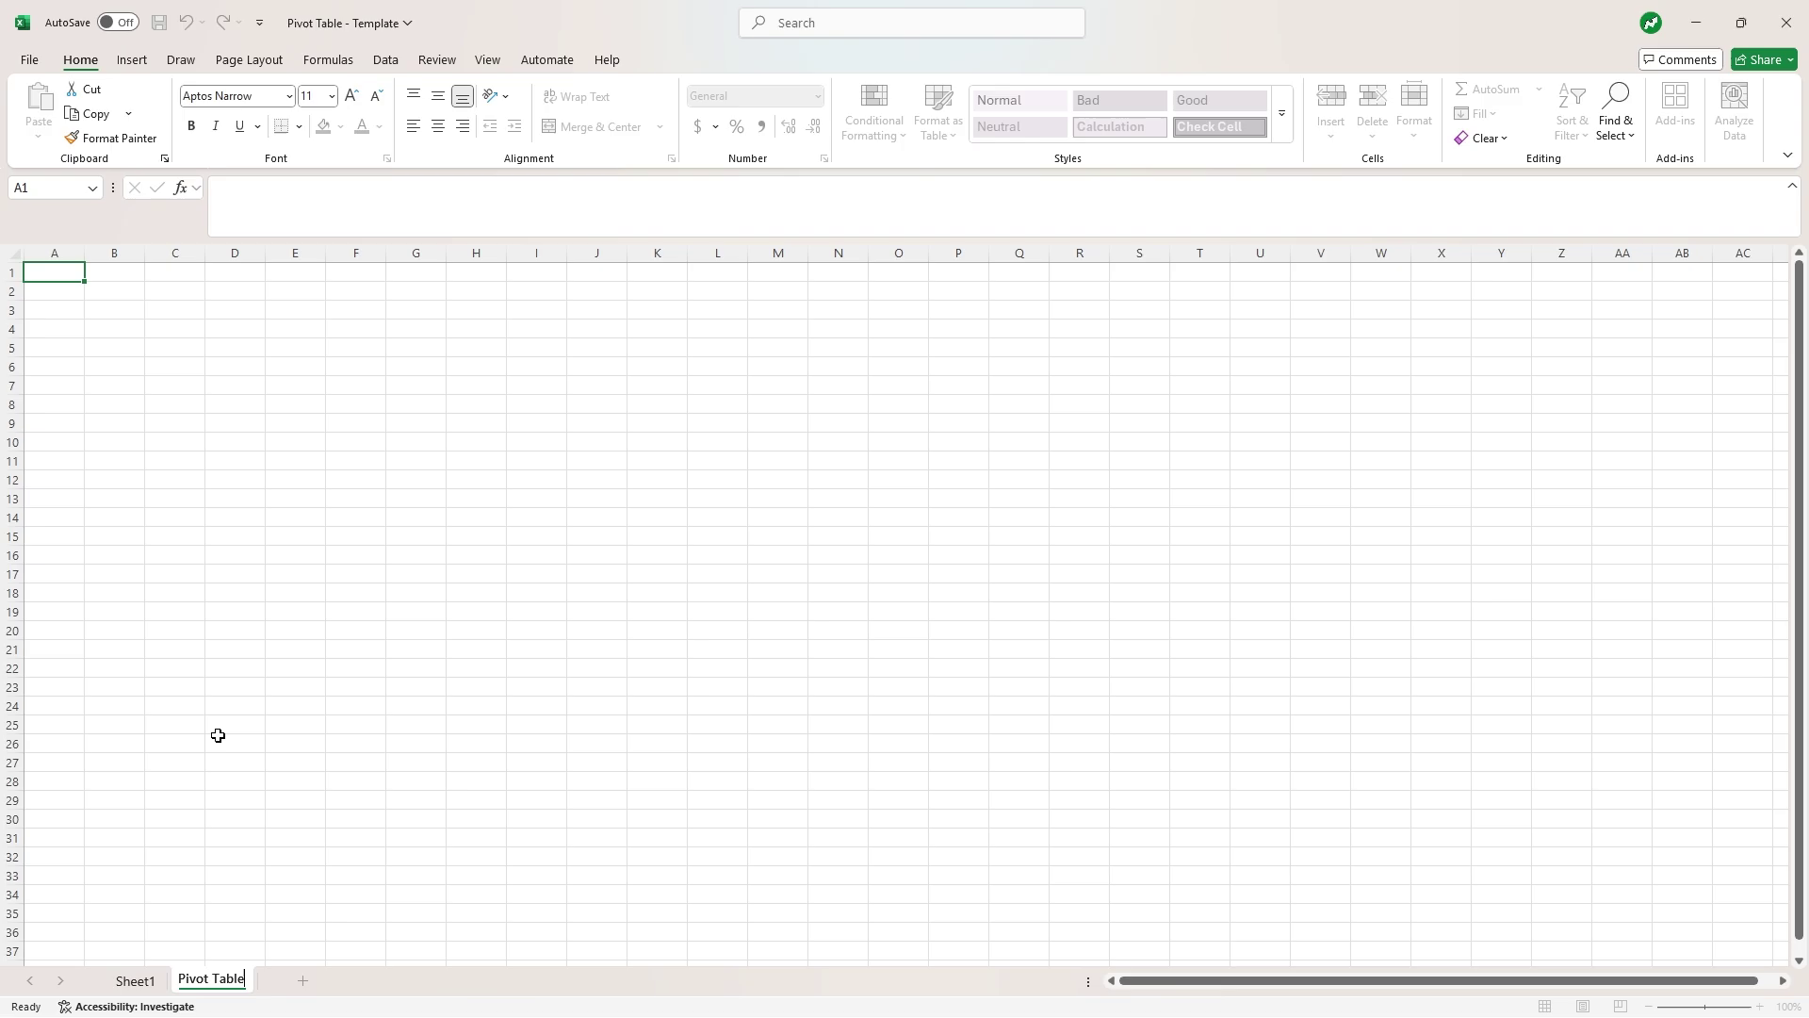
{"action": "left_click", "coordinate": [225, 740]}
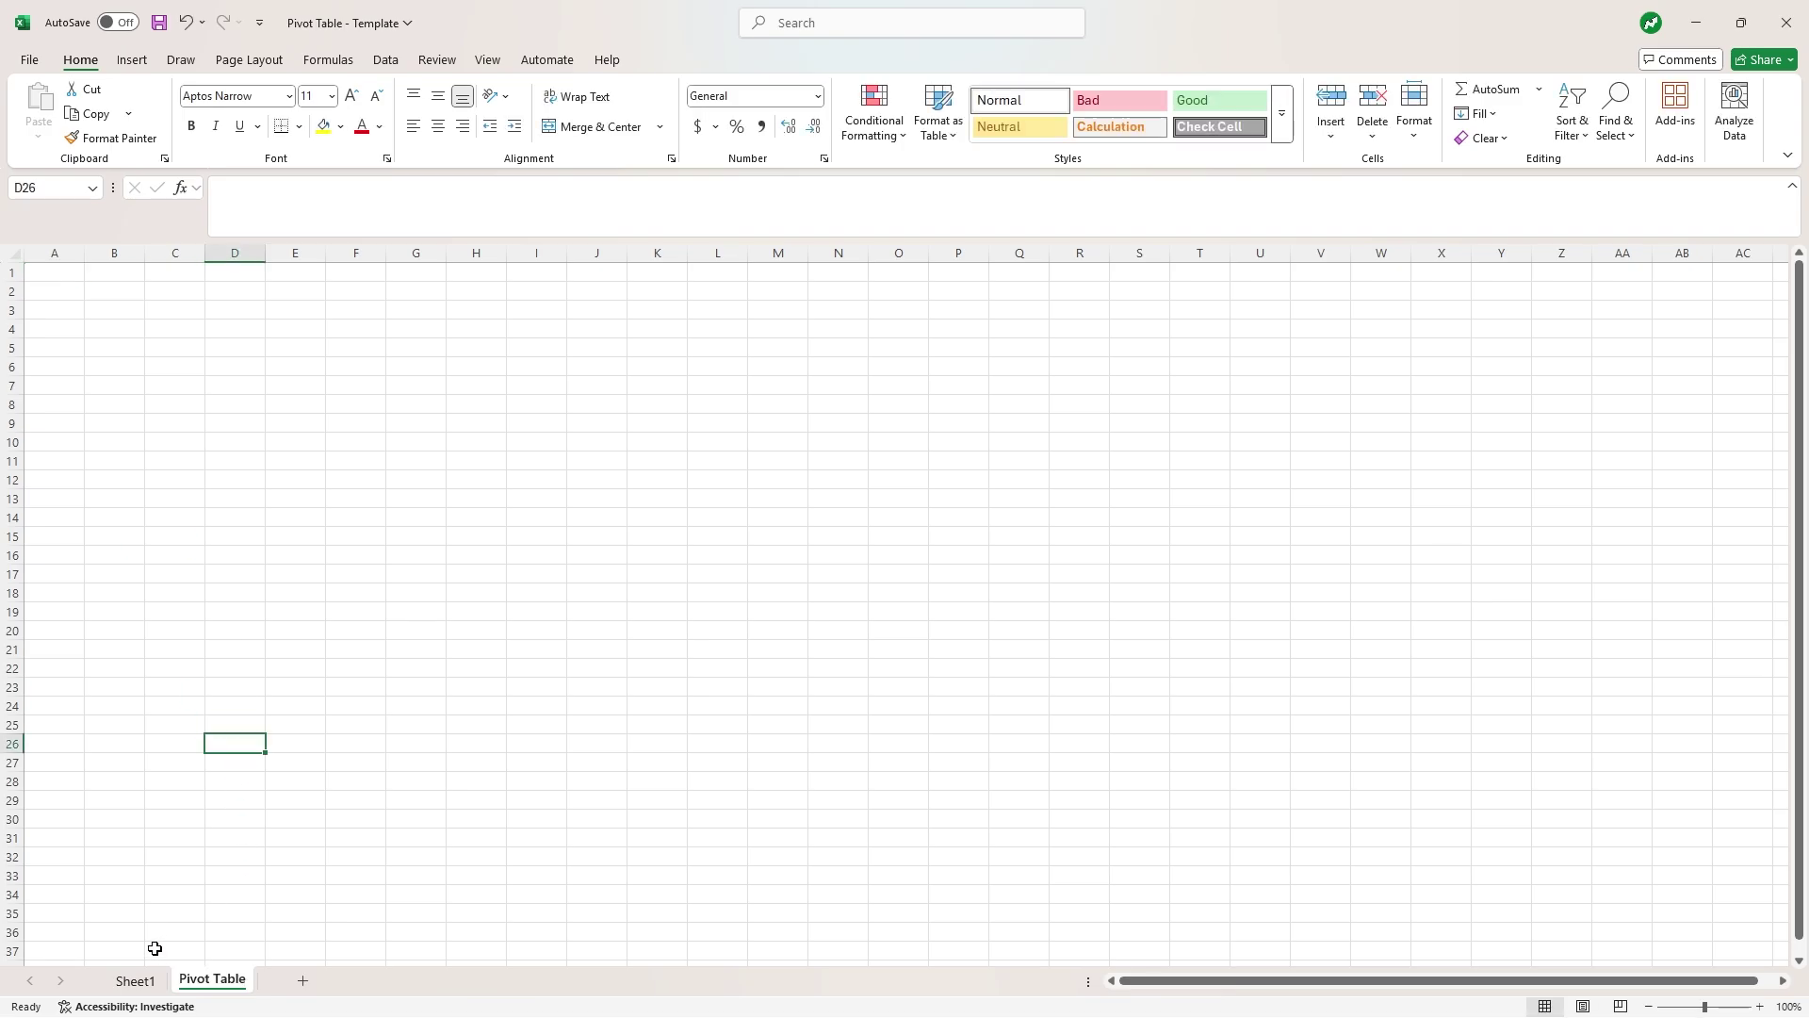
Insert a PivotTable from the Sheet1 expense table at 'Pivot Table'!$B$2.
{"action": "left_click", "coordinate": [134, 980]}
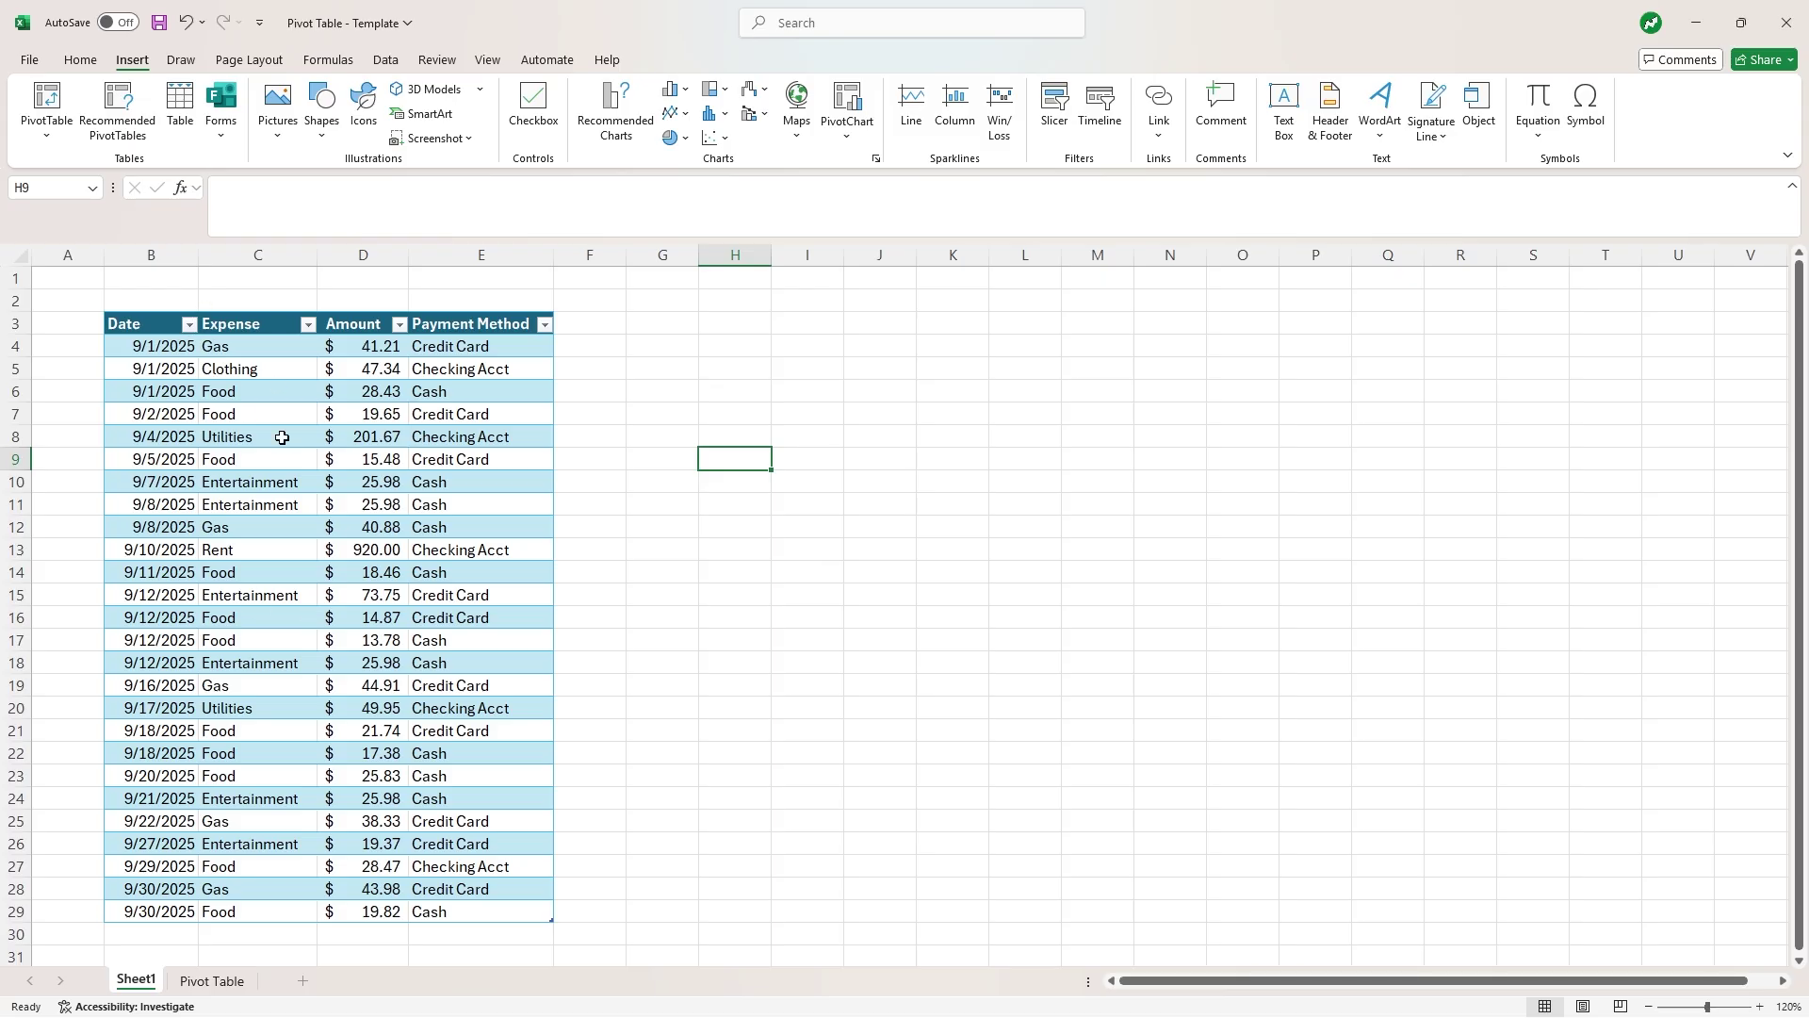
{"action": "left_click", "coordinate": [451, 418]}
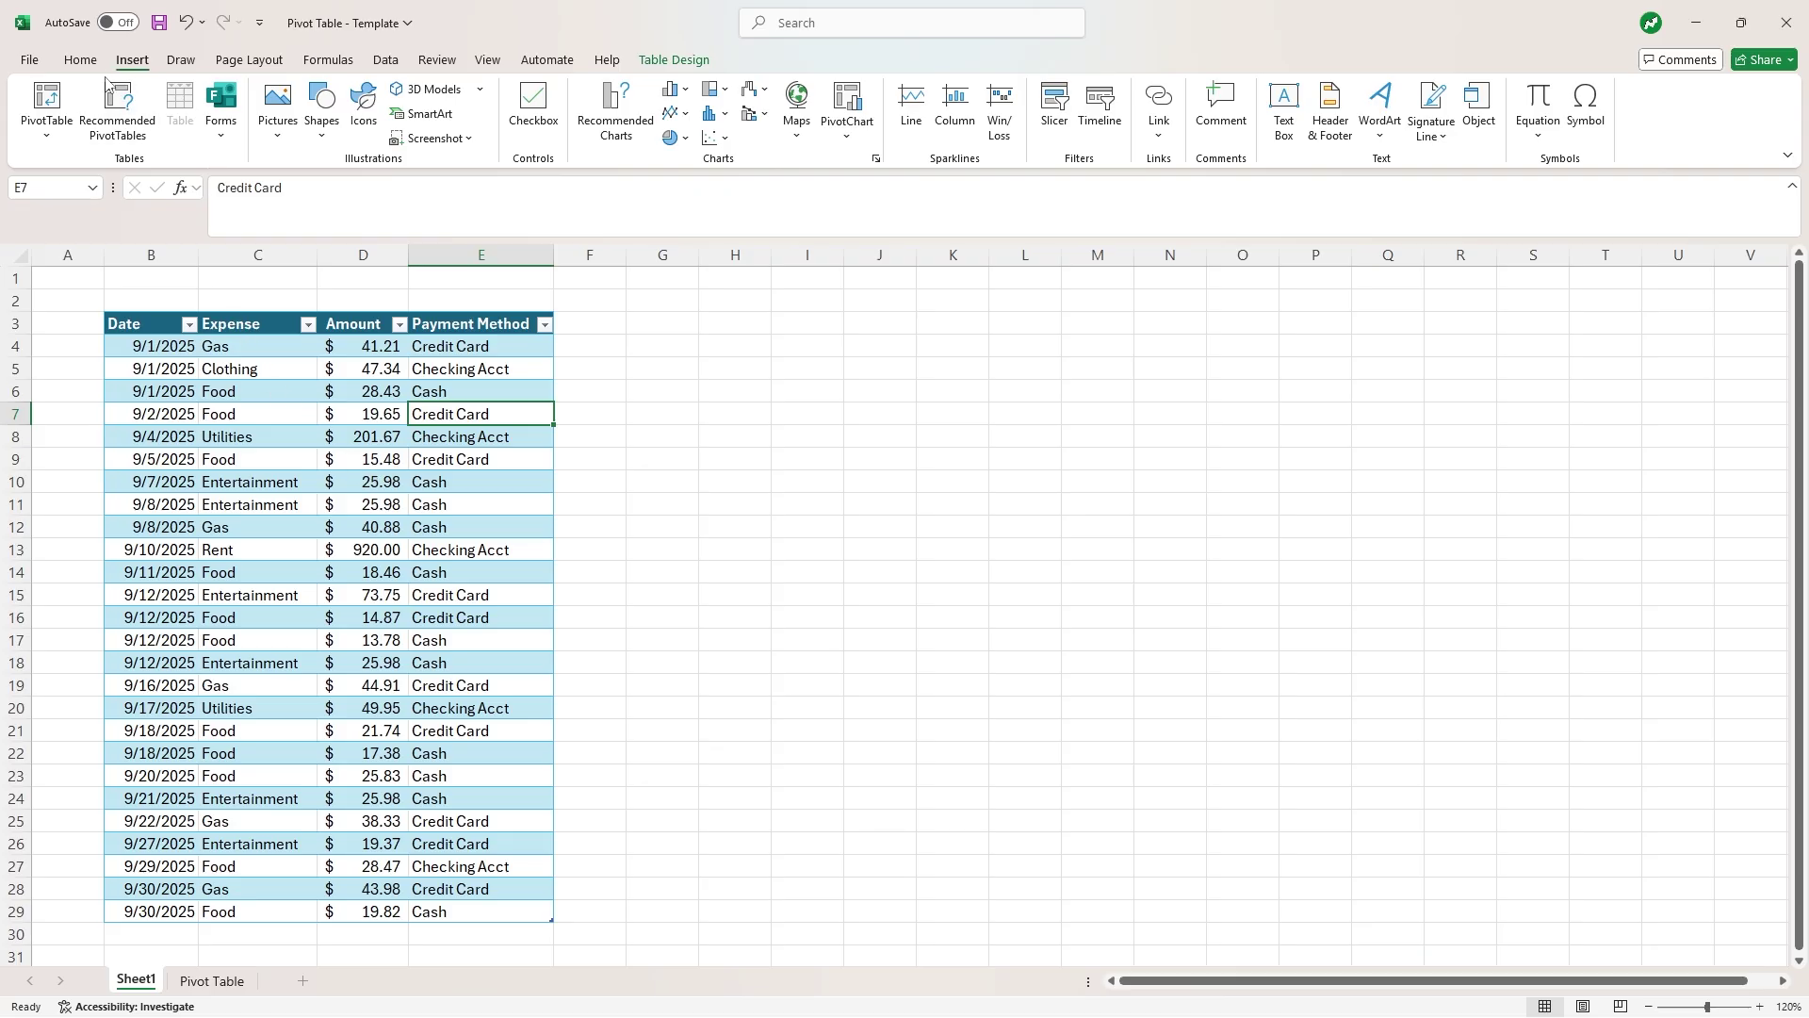
{"action": "left_click", "coordinate": [67, 98]}
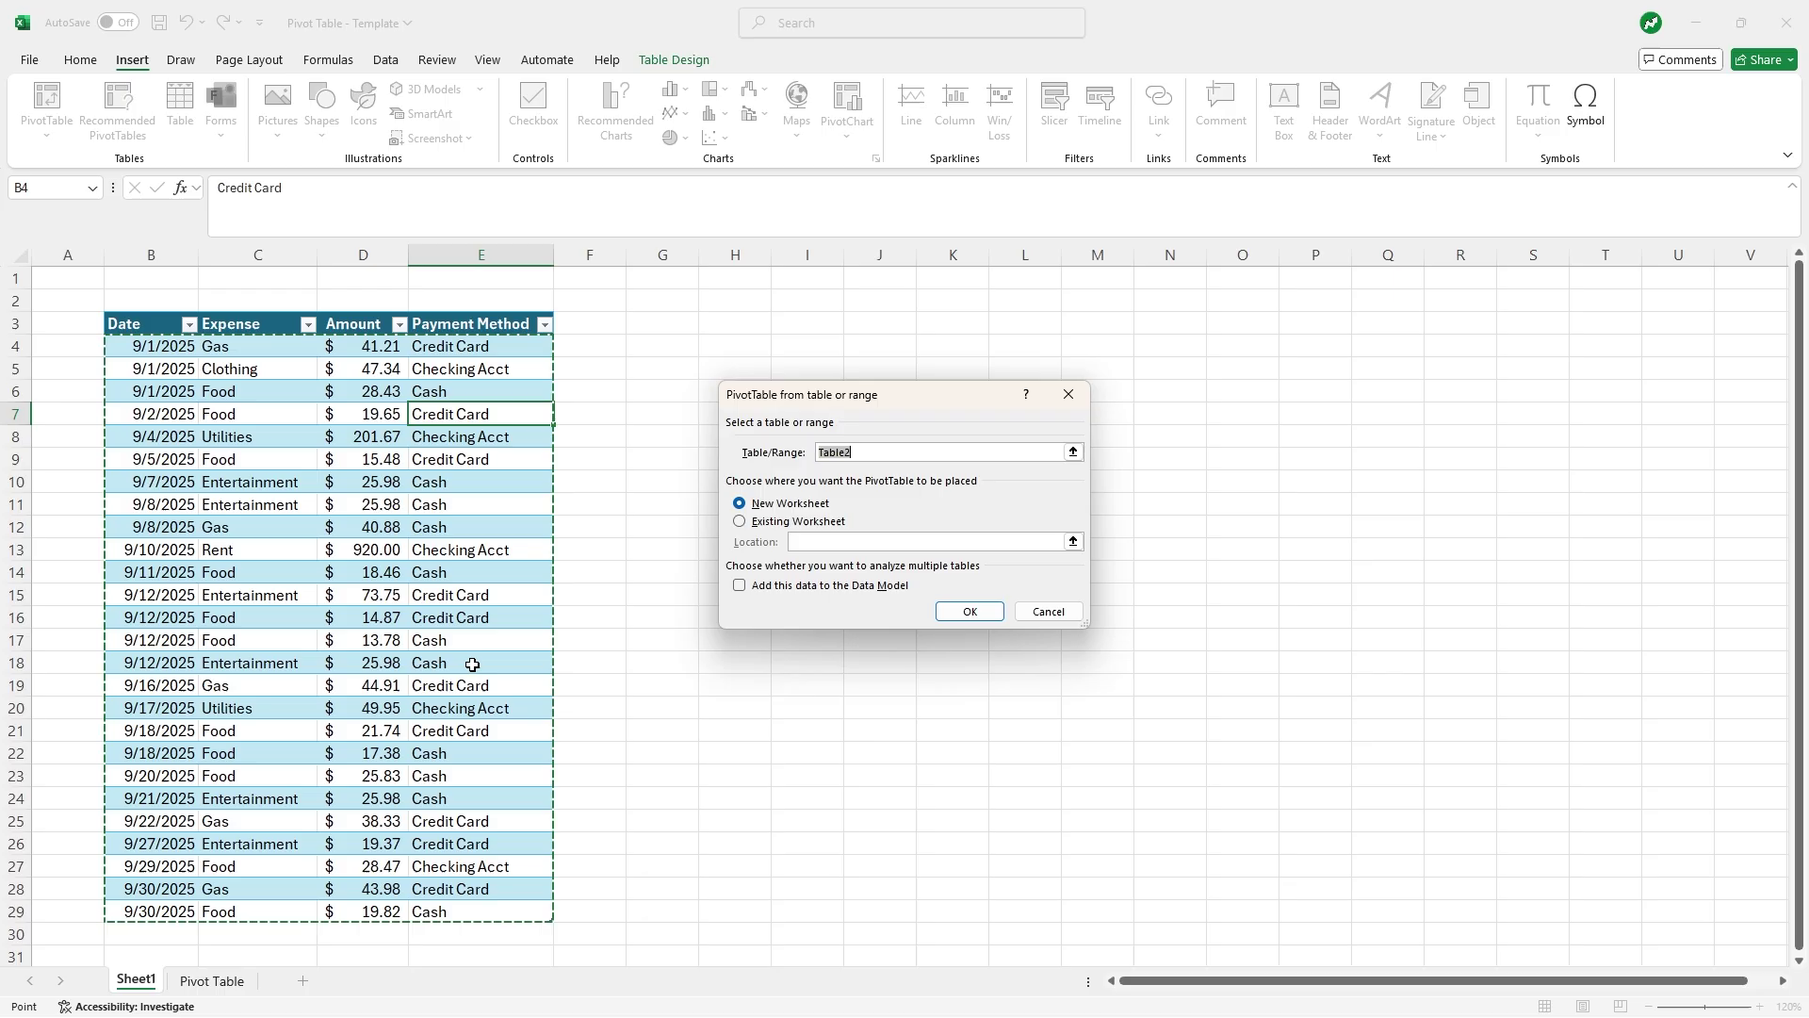
{"action": "left_click", "coordinate": [772, 524]}
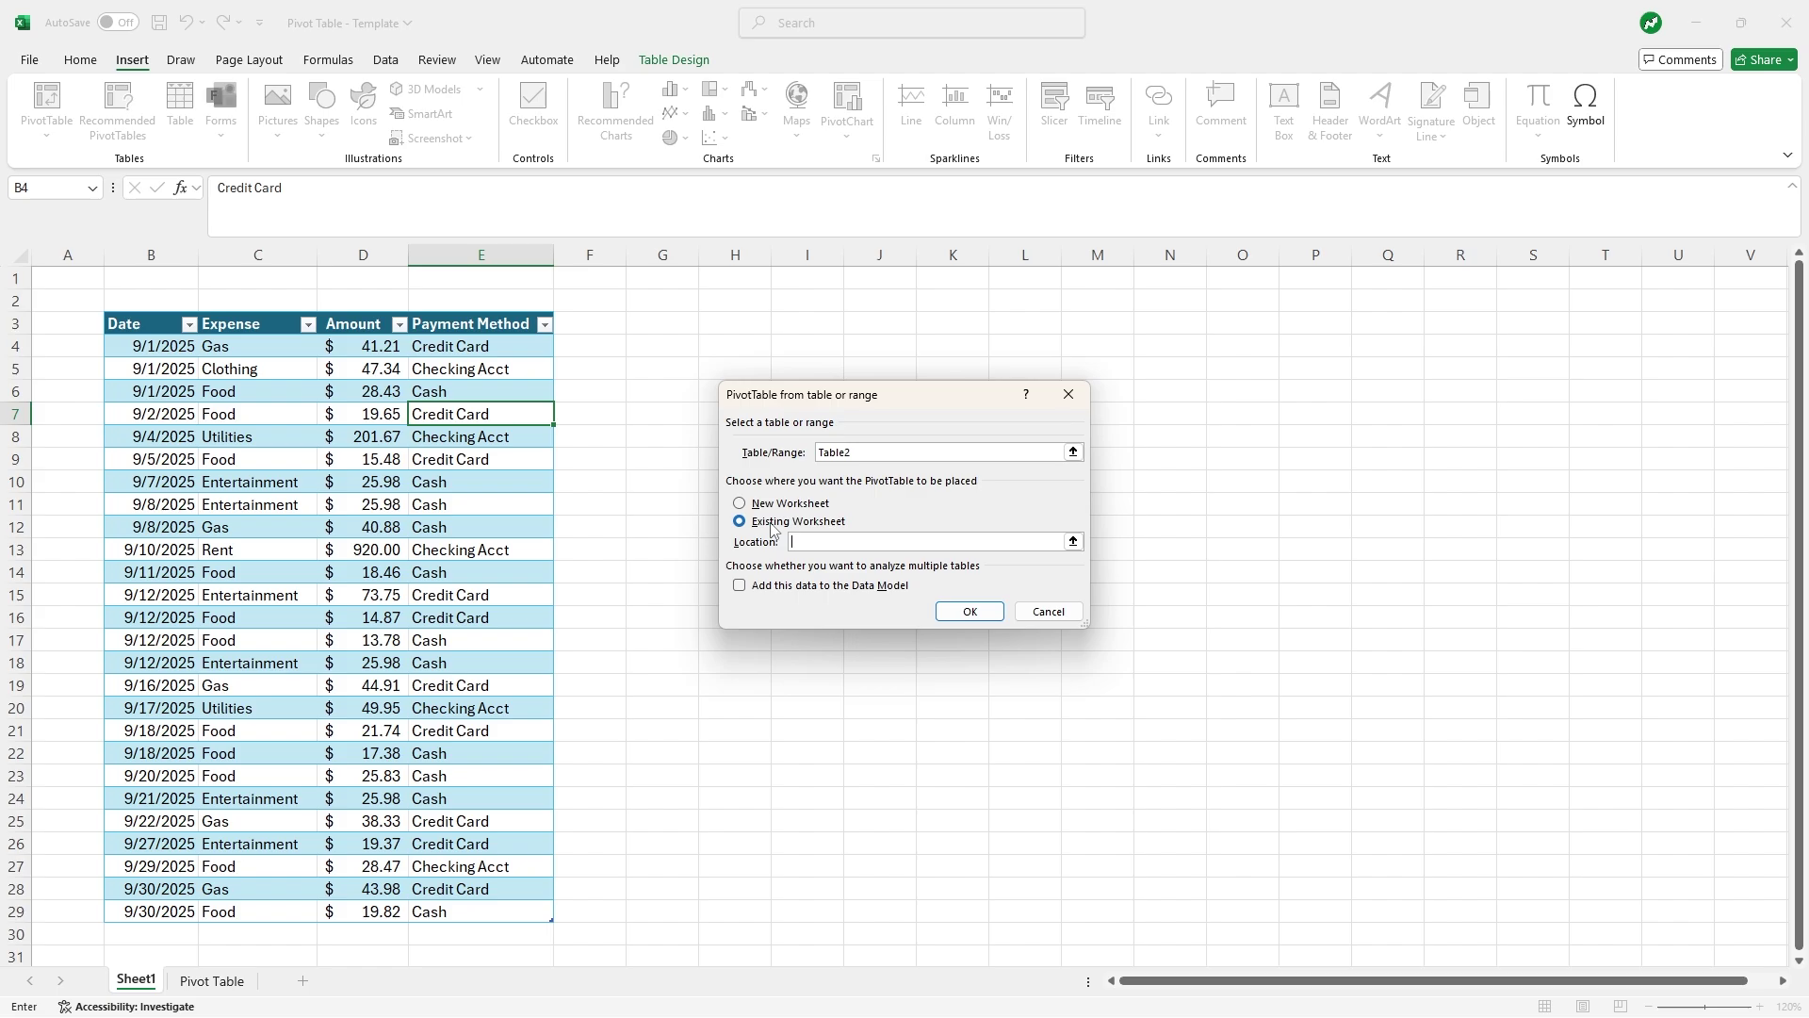
{"action": "left_click", "coordinate": [1073, 542]}
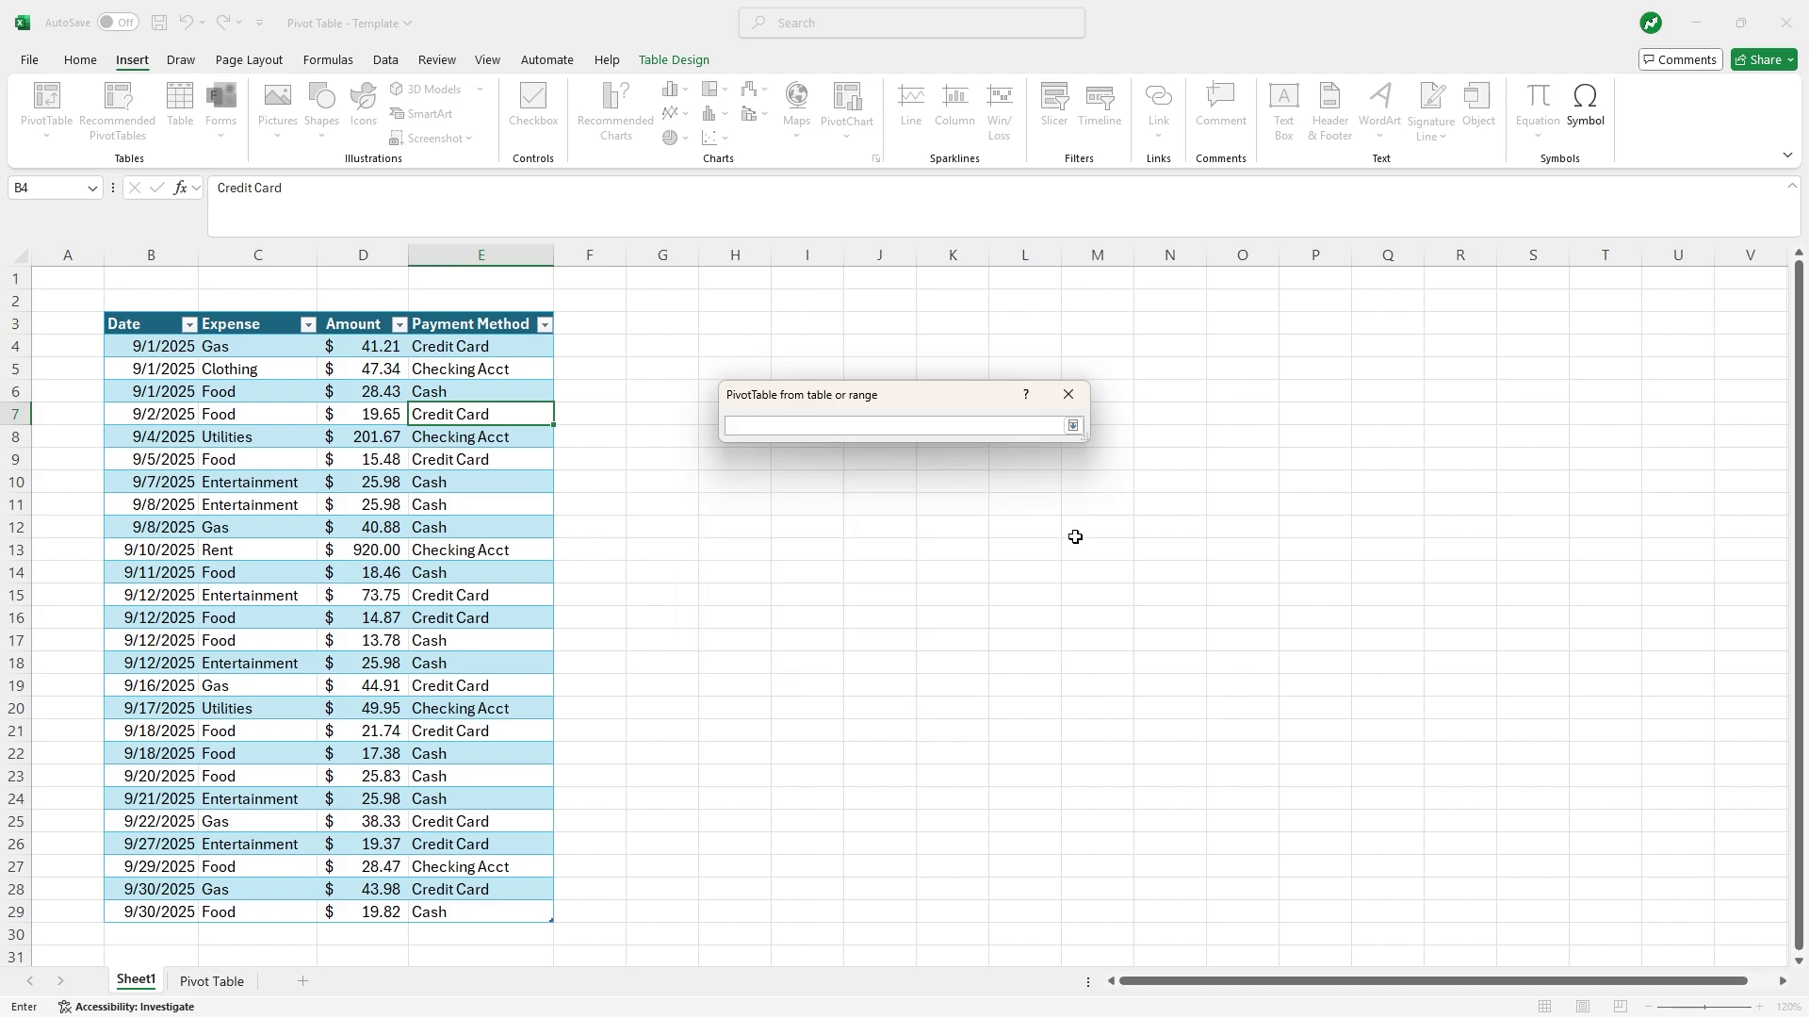
{"action": "left_click", "coordinate": [209, 982]}
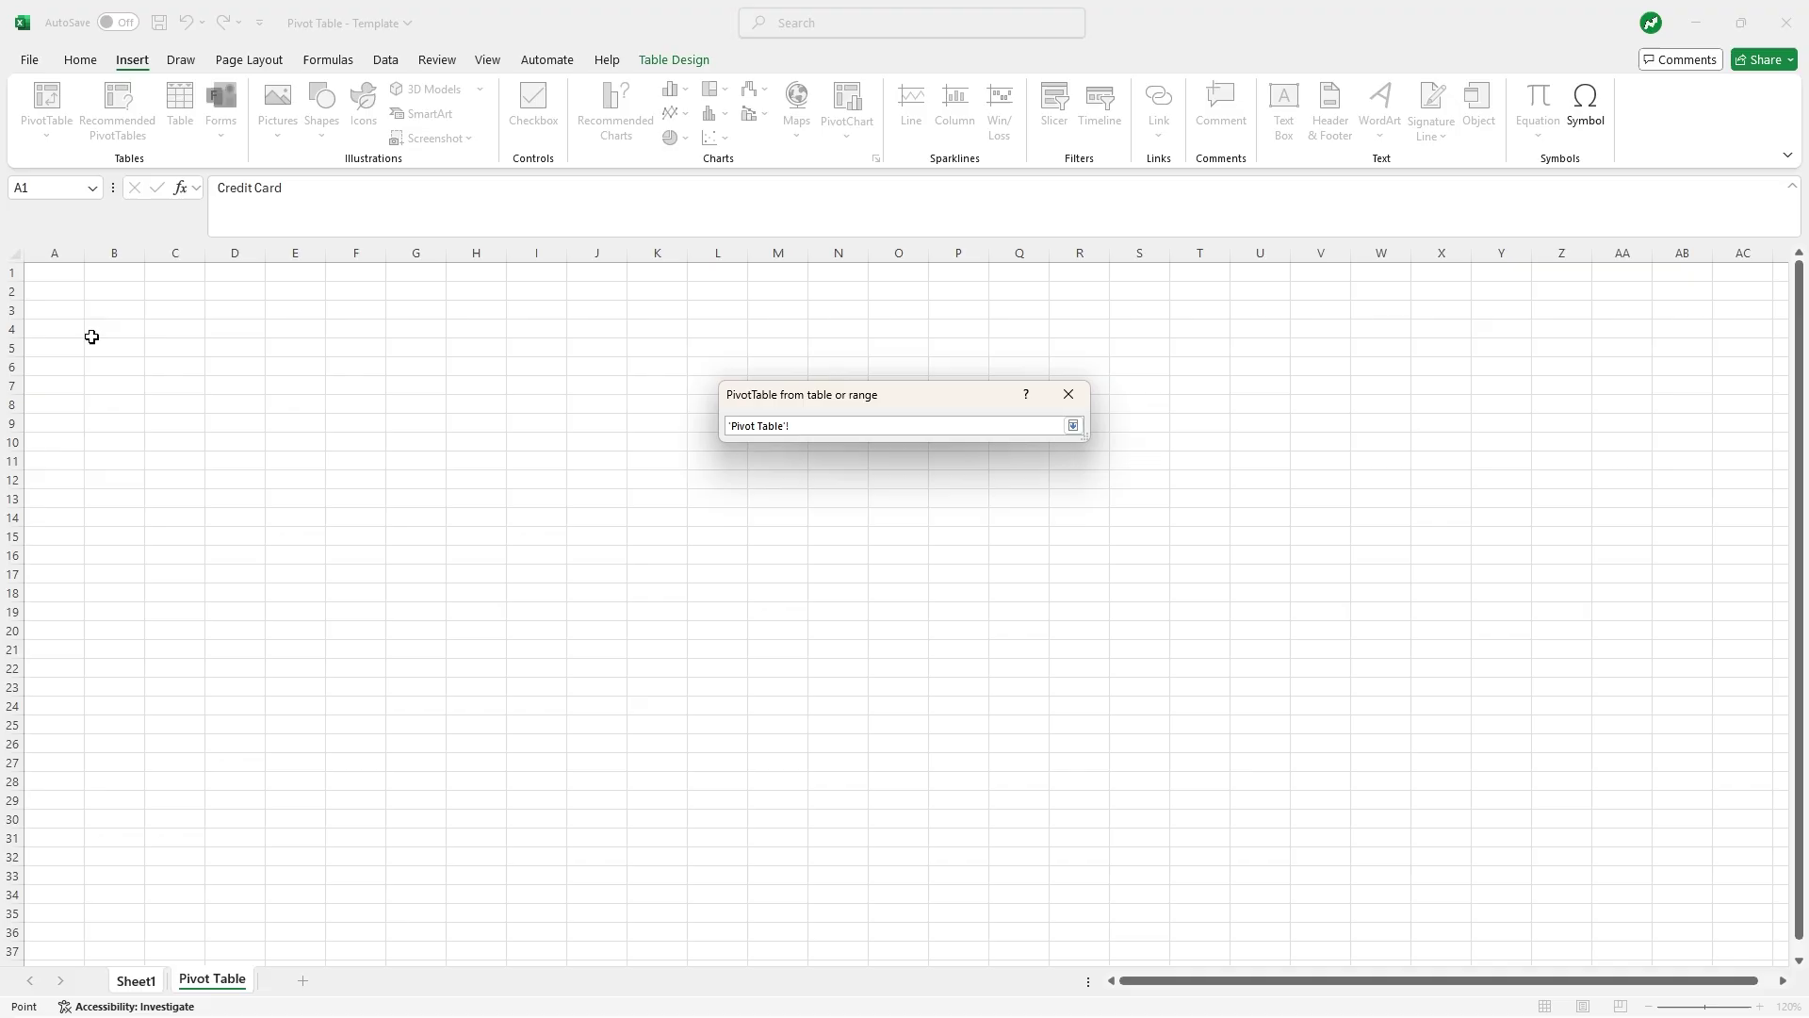
{"action": "left_click", "coordinate": [120, 291]}
{"action": "key", "text": "Return"}
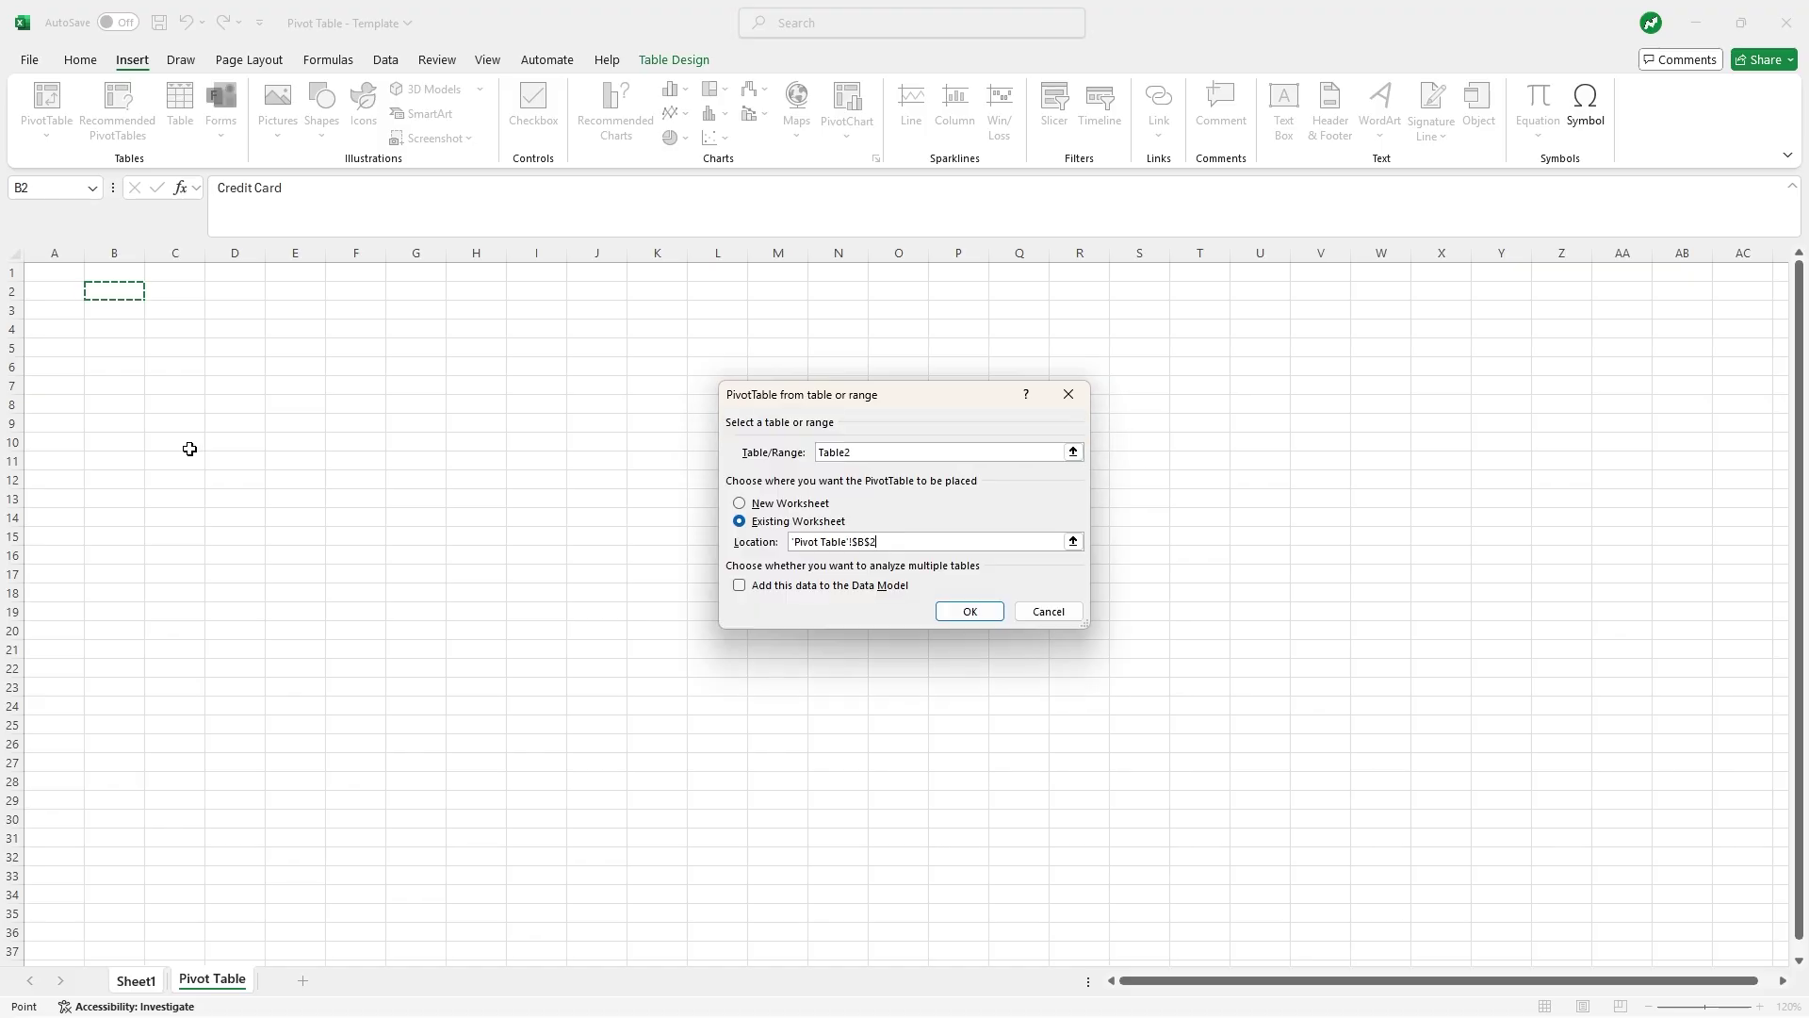
{"action": "left_click", "coordinate": [949, 612]}
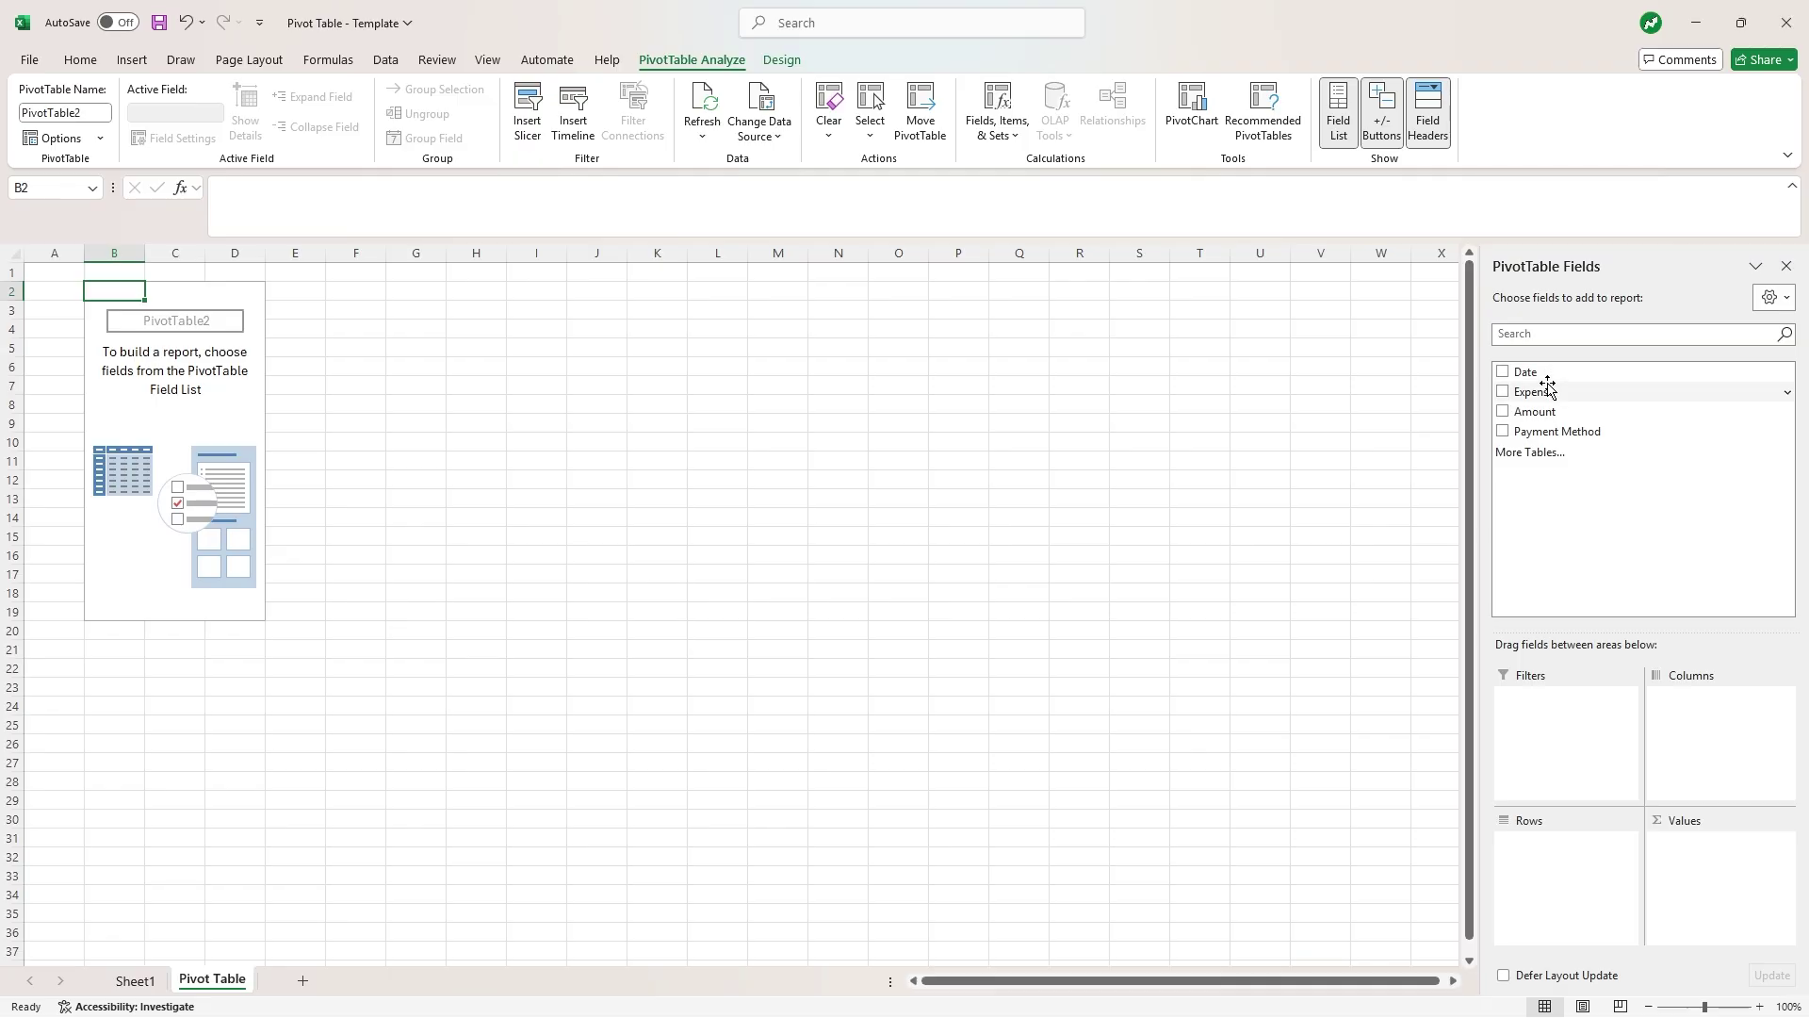
Switch between Sheet1 and the Pivot Table sheet, ending on Sheet1 with G4 selected.
{"action": "left_click", "coordinate": [135, 980]}
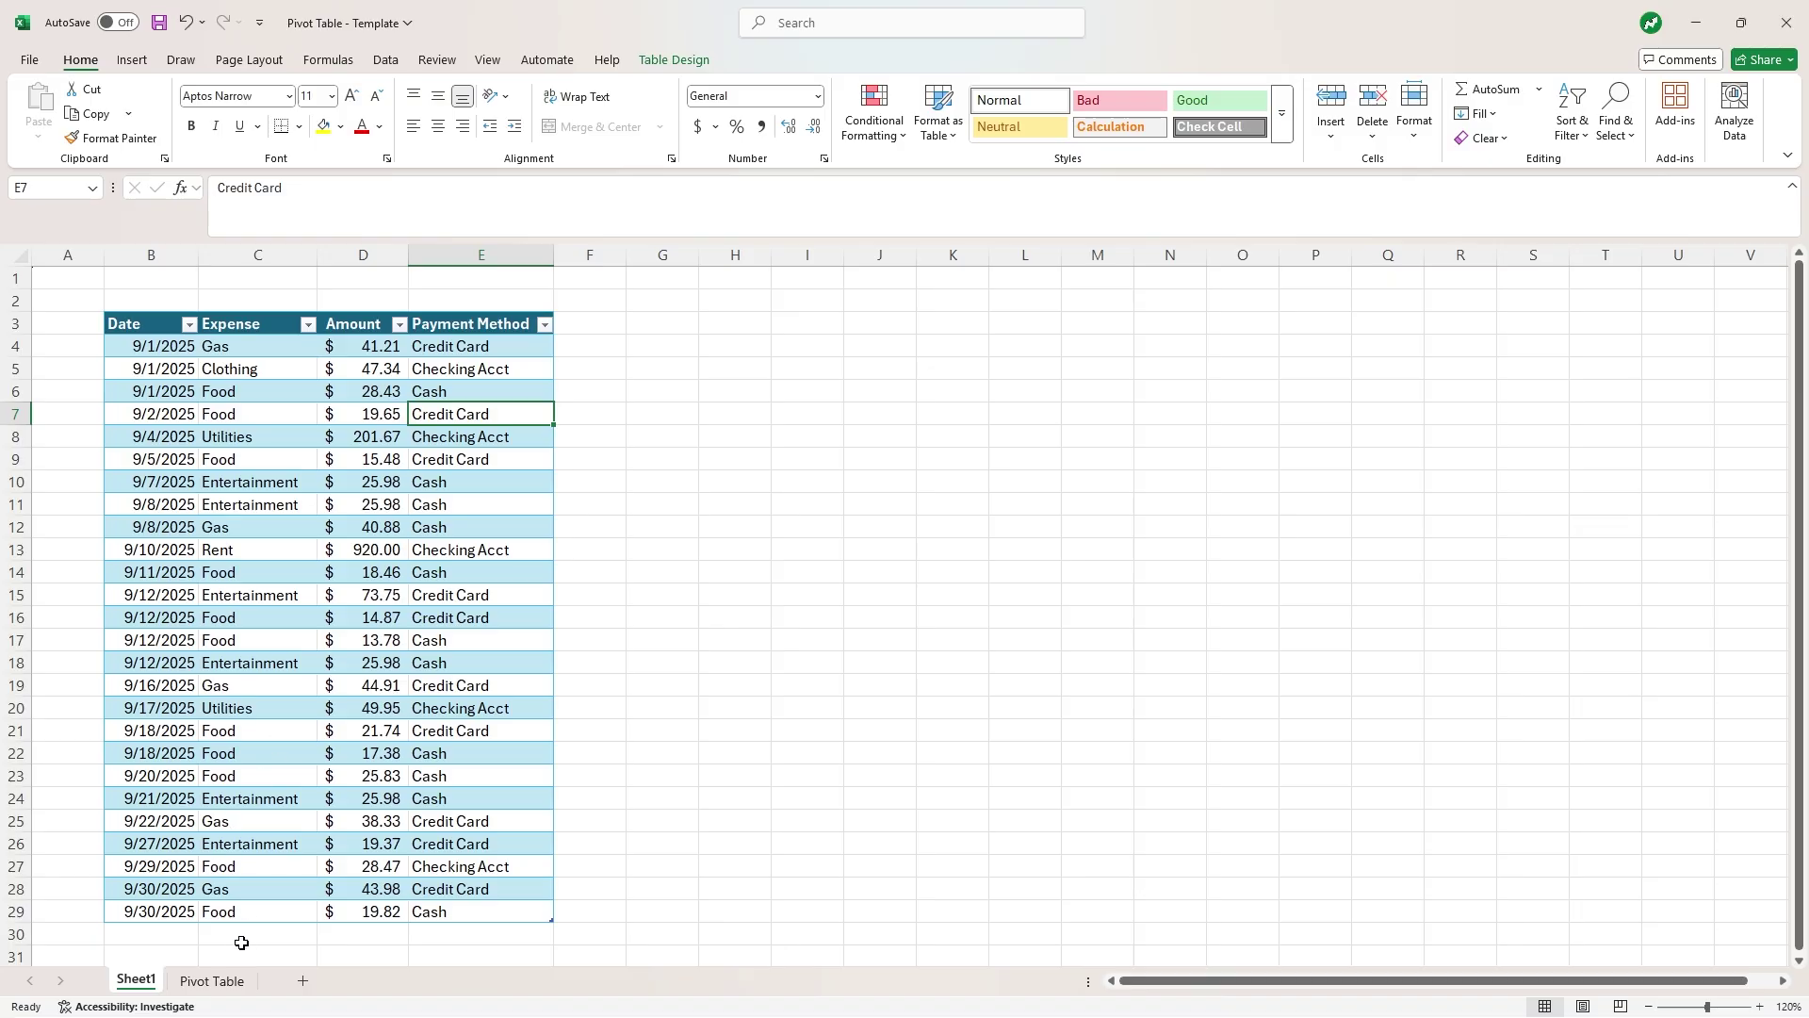
{"action": "left_click", "coordinate": [214, 981]}
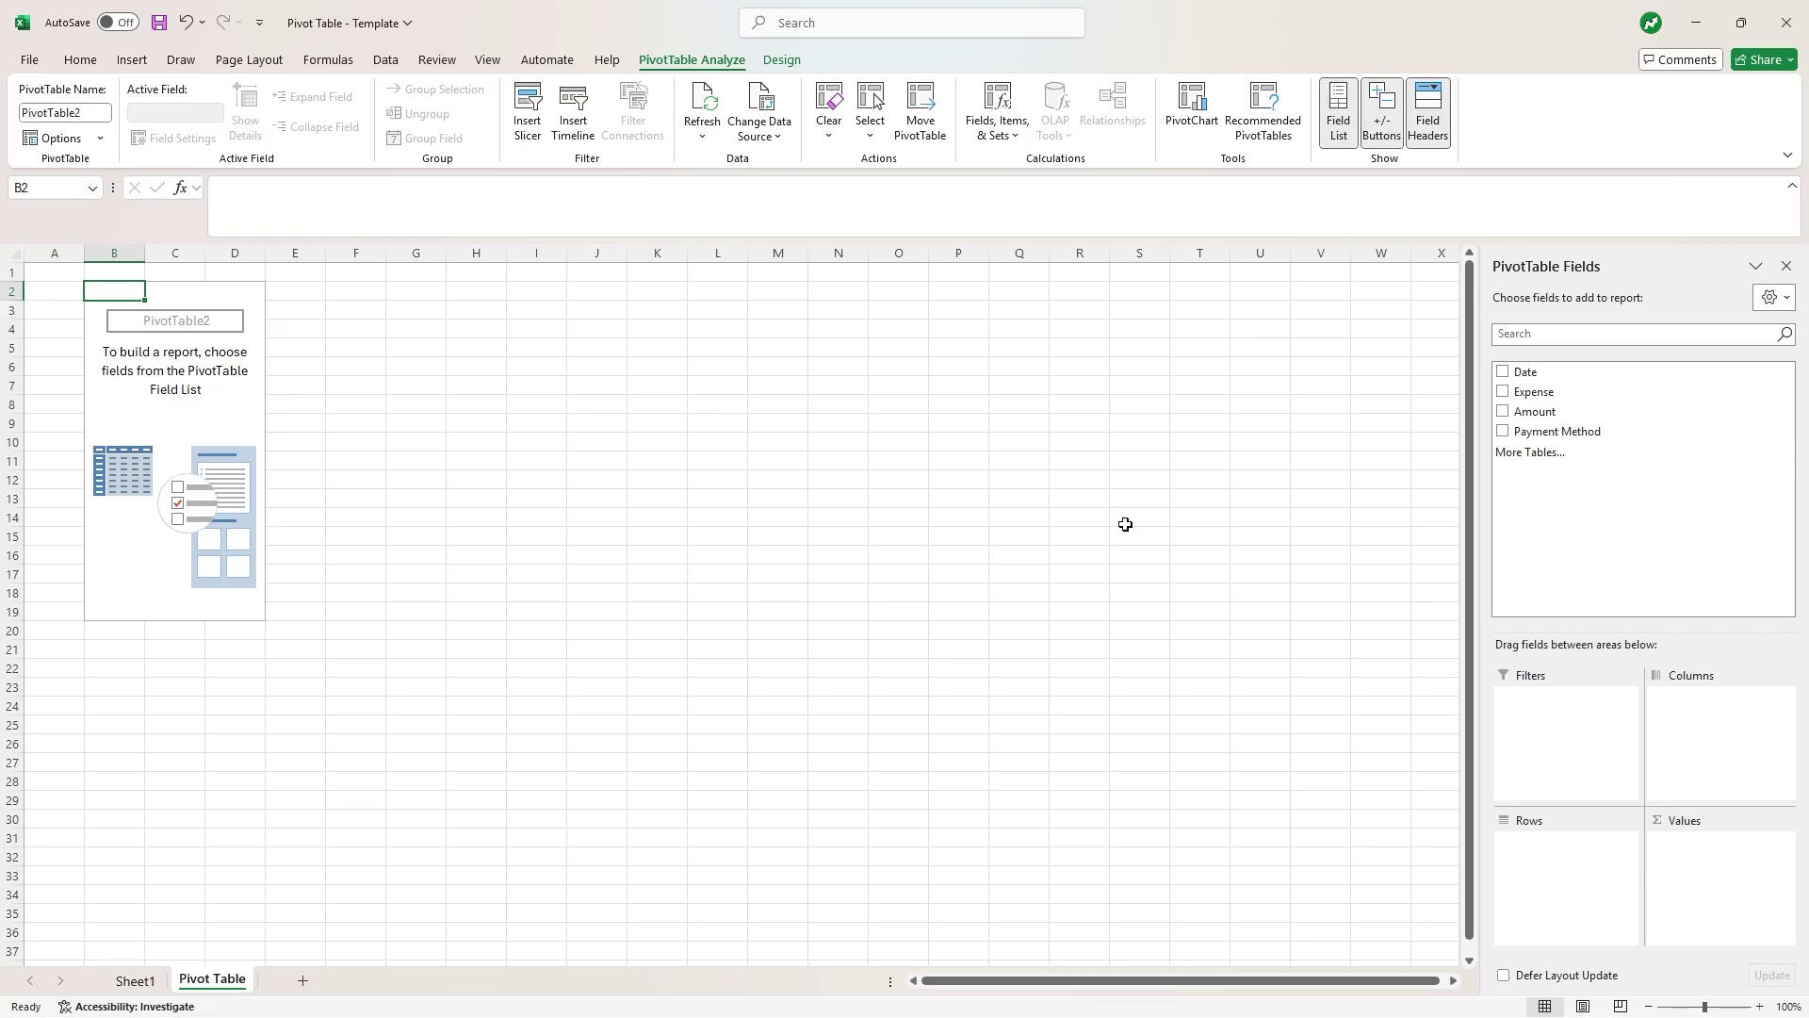
{"action": "left_click", "coordinate": [135, 980]}
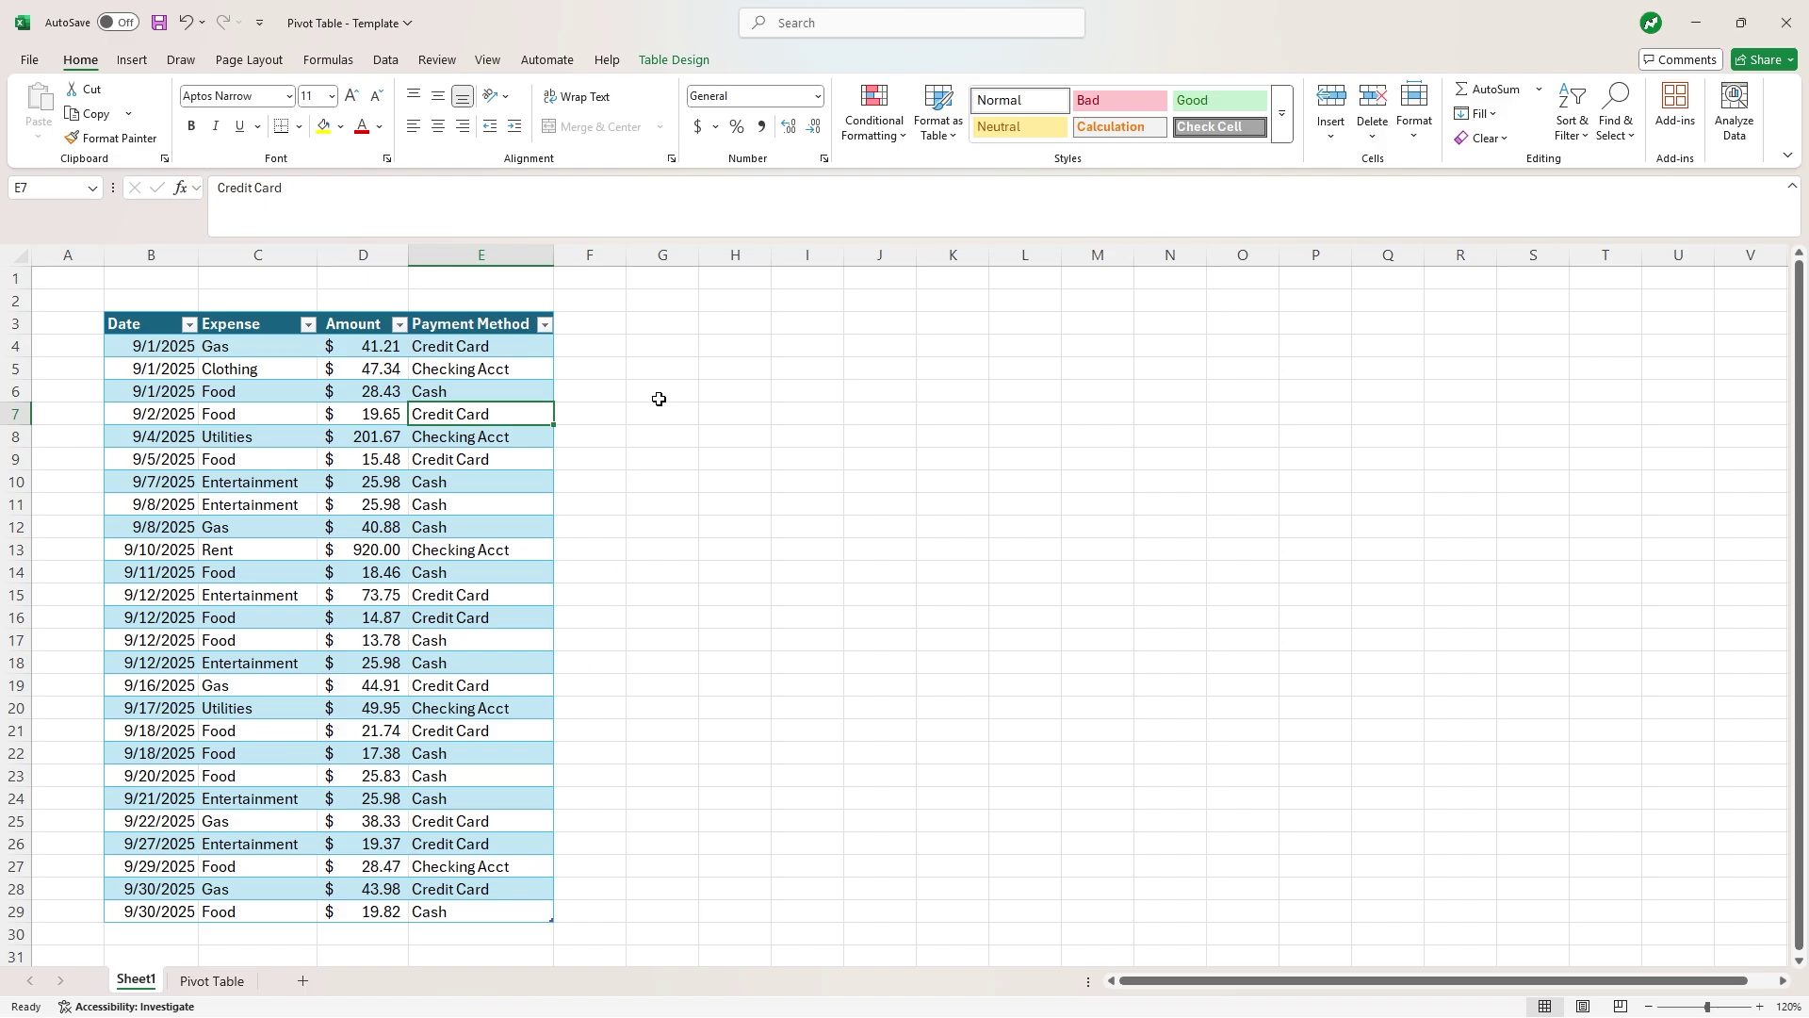
{"action": "left_click", "coordinate": [667, 347]}
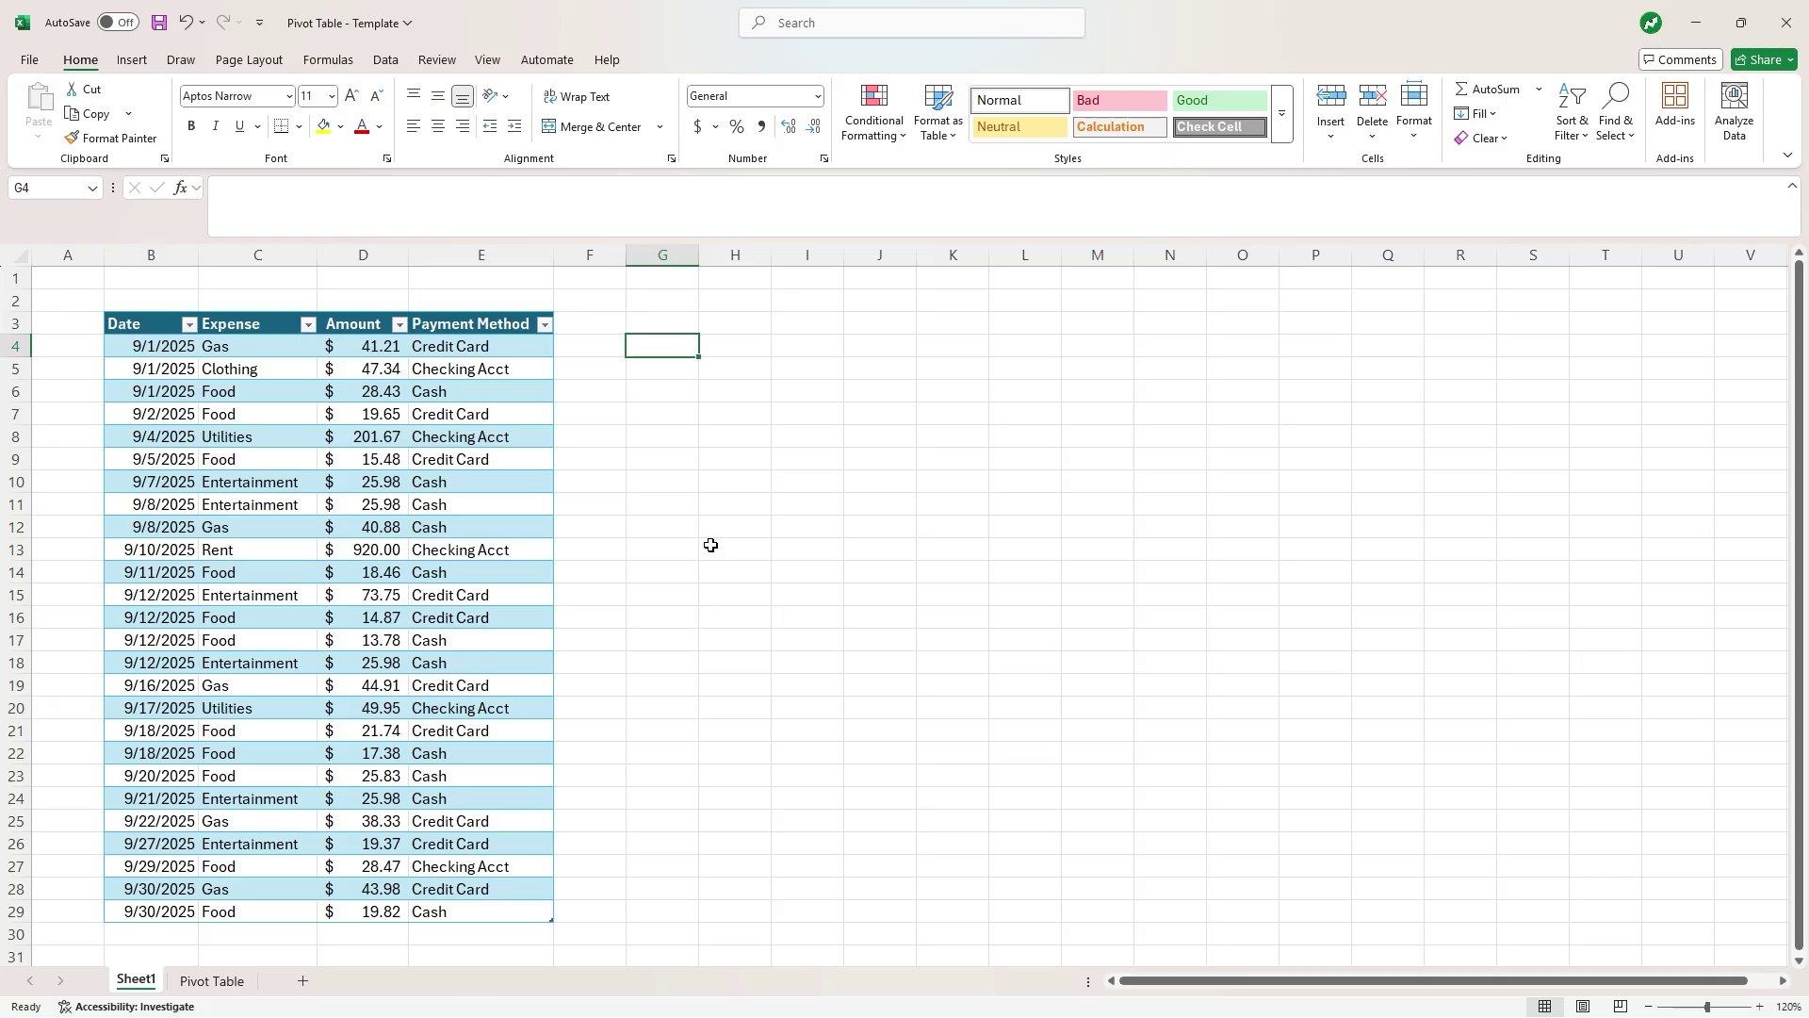
On the Pivot Table sheet, put Expense in Rows and Amount in Values.
{"action": "left_click", "coordinate": [217, 981]}
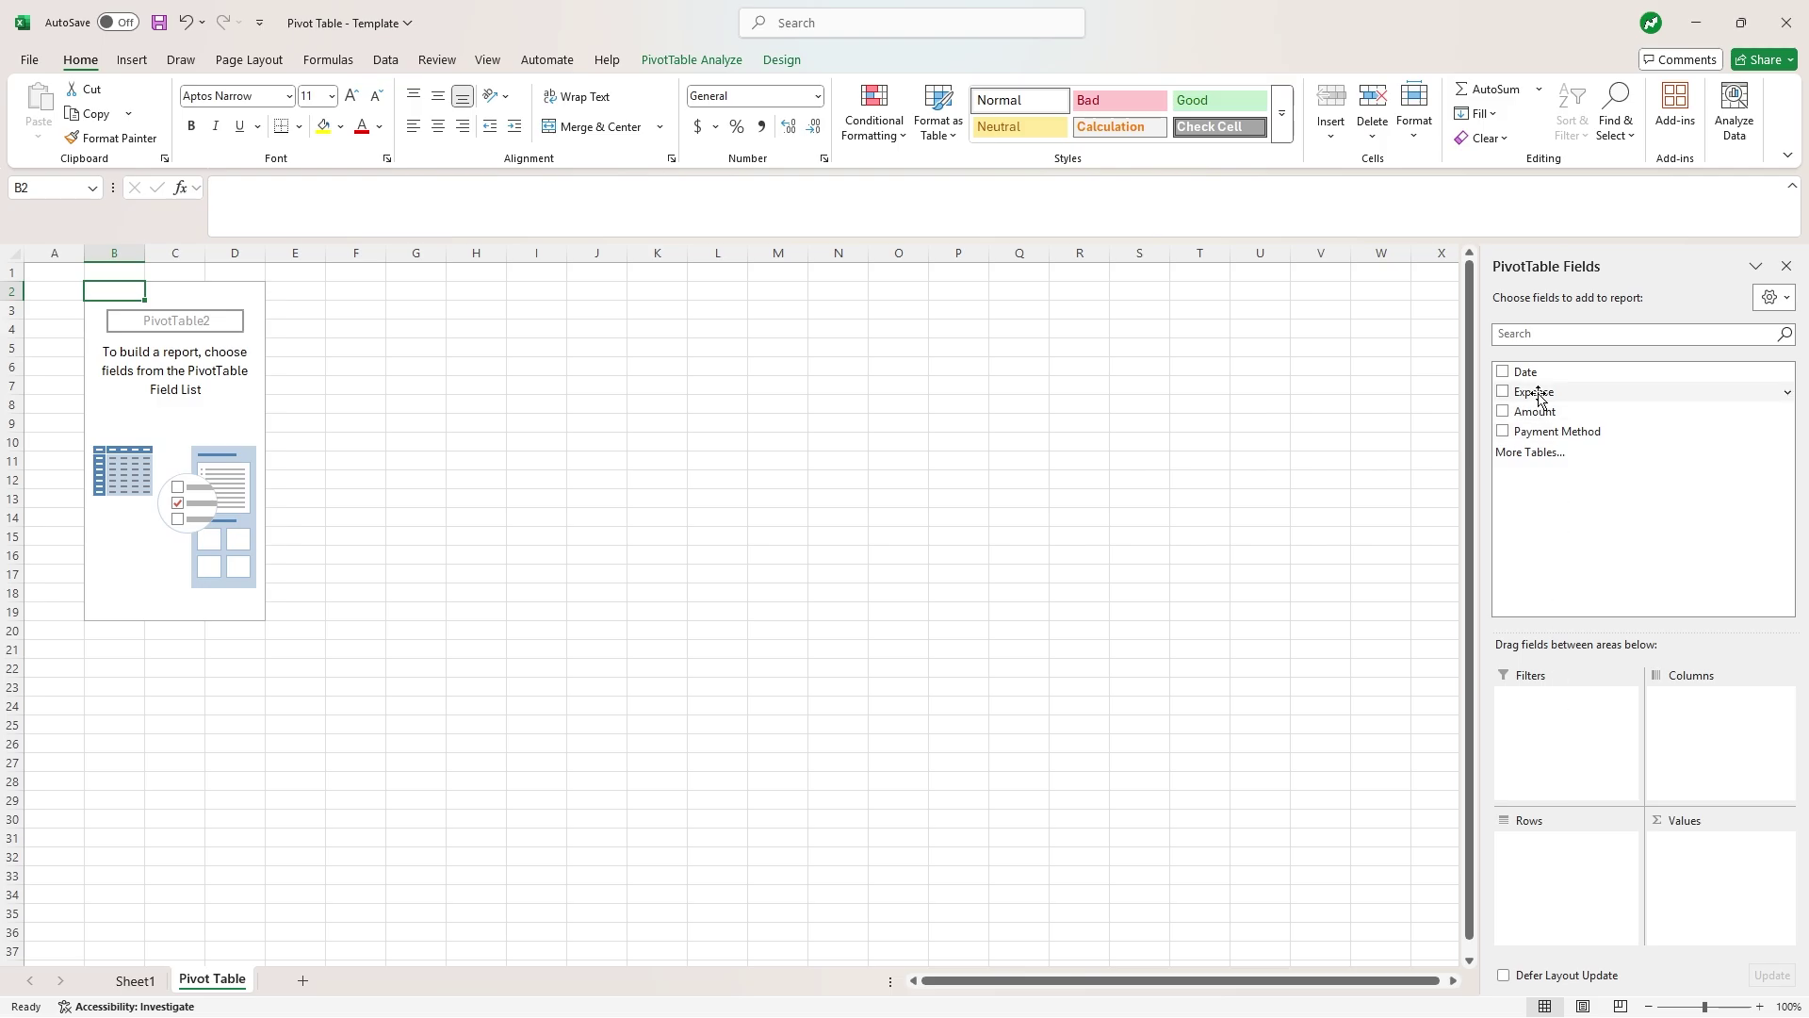
{"action": "left_click_drag", "start_coordinate": [1535, 396], "coordinate": [1575, 878]}
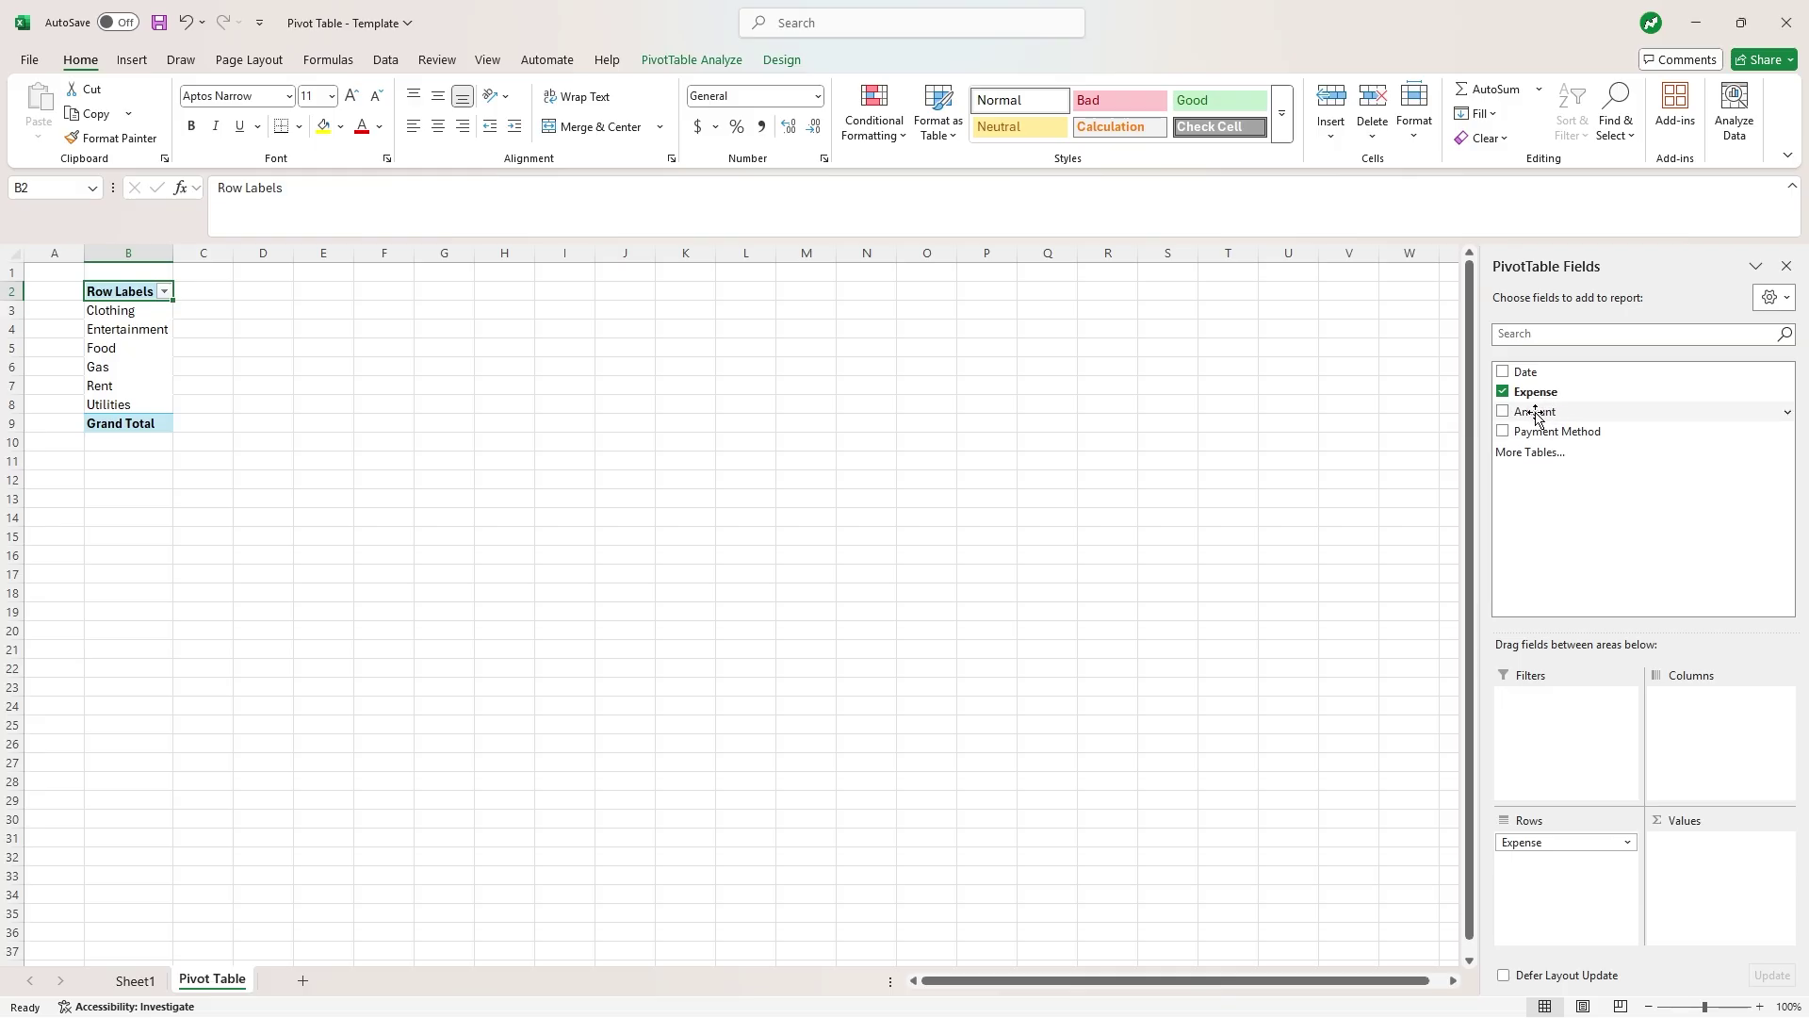
{"action": "left_click_drag", "start_coordinate": [1531, 417], "coordinate": [1690, 857]}
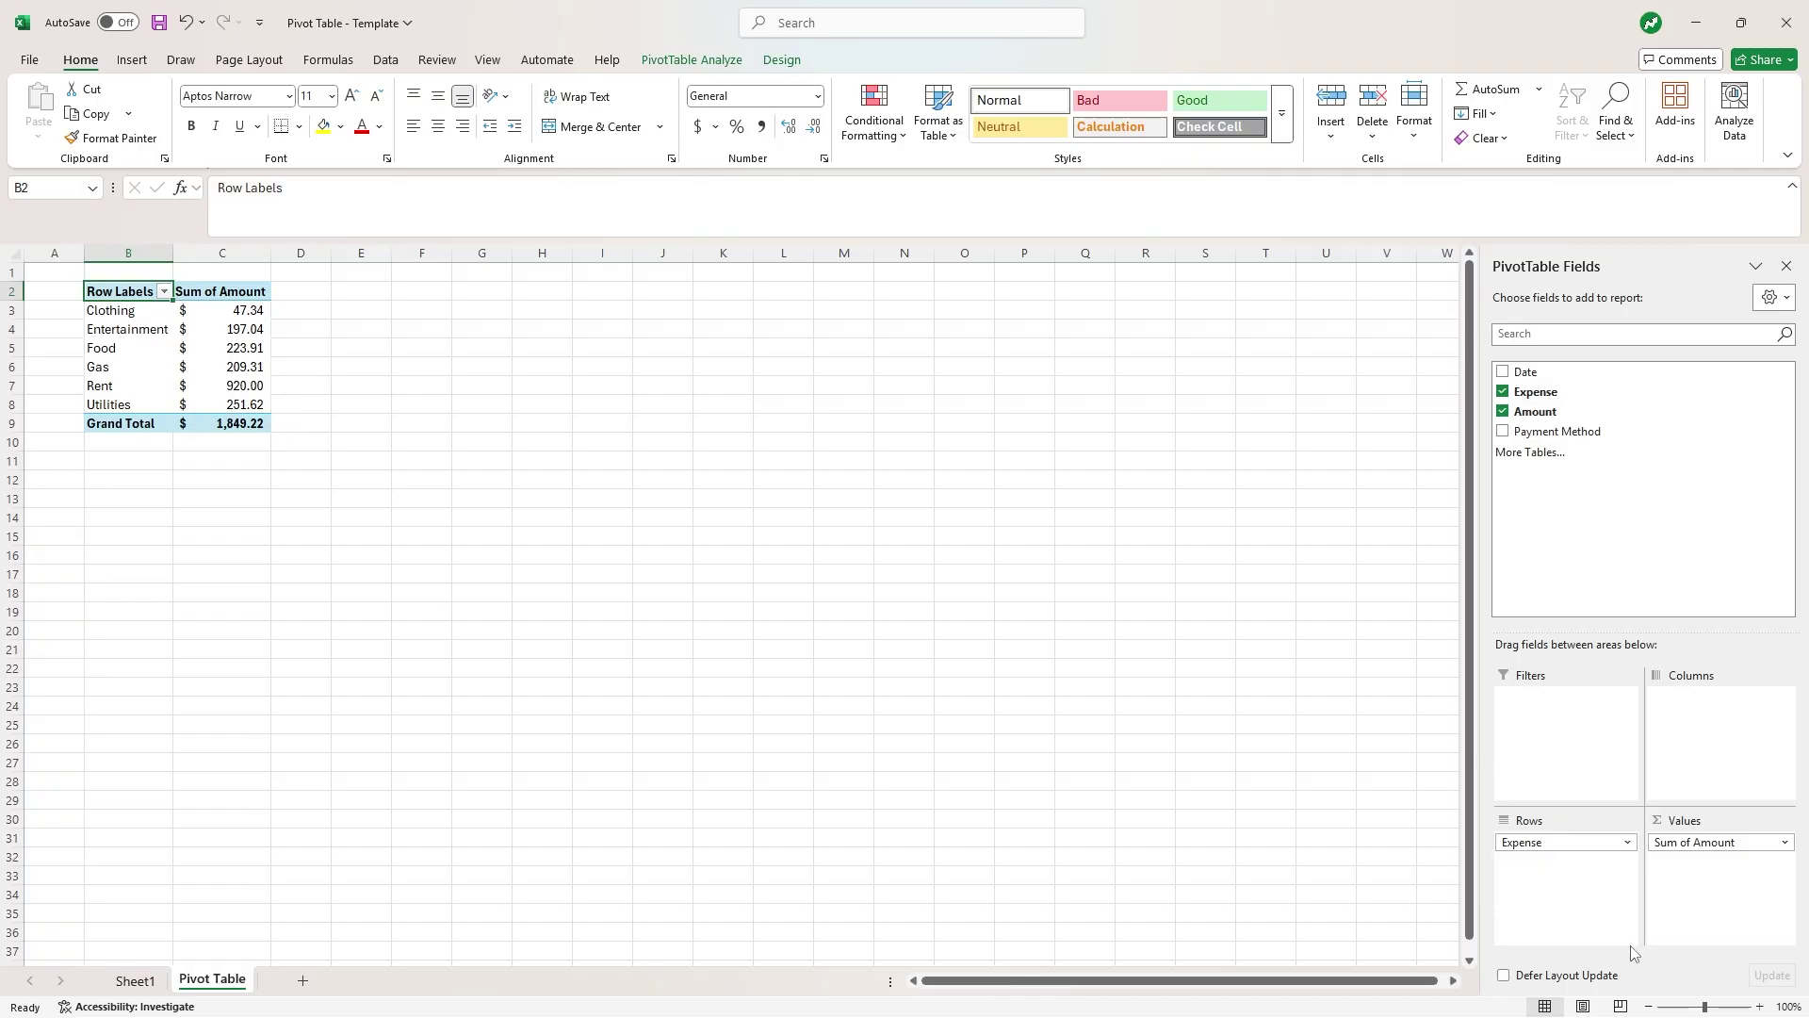
Enlarge the view and select Sheet1's Amount values in column D to check their total.
{"action": "left_click", "coordinate": [1760, 1008]}
{"action": "left_click", "coordinate": [1761, 1008]}
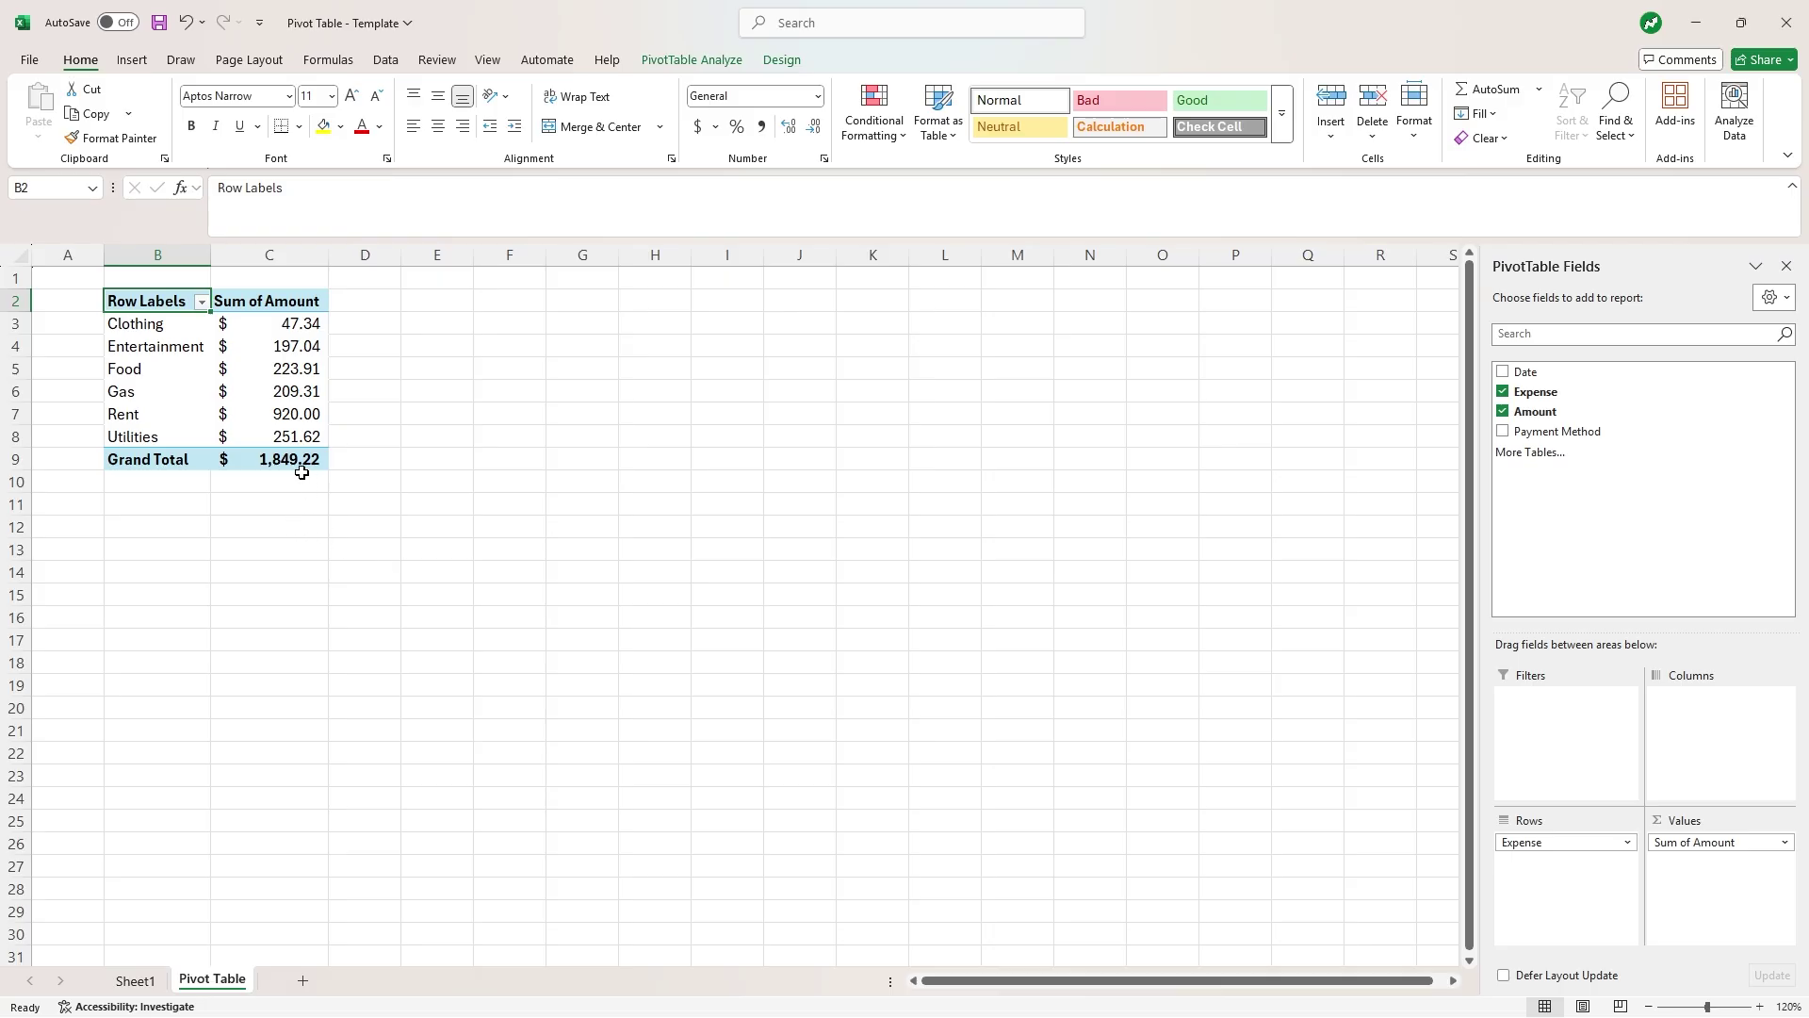
{"action": "mouse_move", "coordinate": [252, 462]}
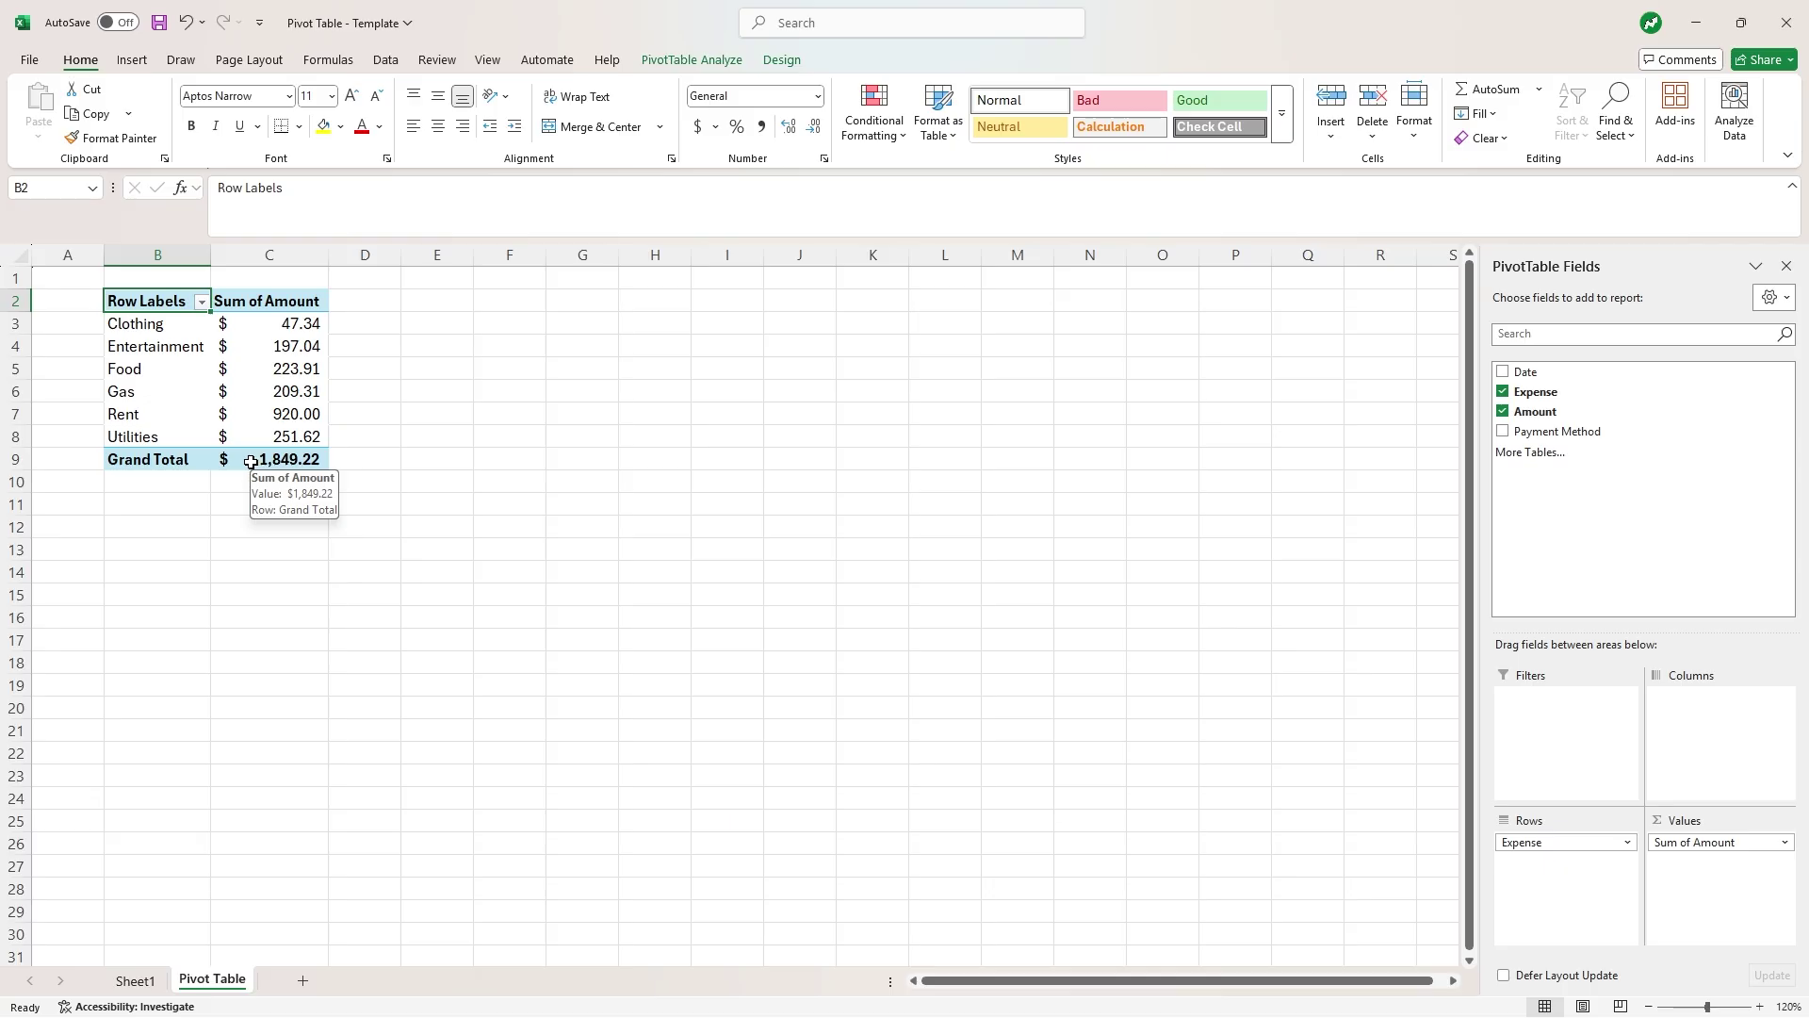
{"action": "left_click", "coordinate": [146, 988]}
{"action": "left_click_drag", "start_coordinate": [343, 349], "coordinate": [366, 910]}
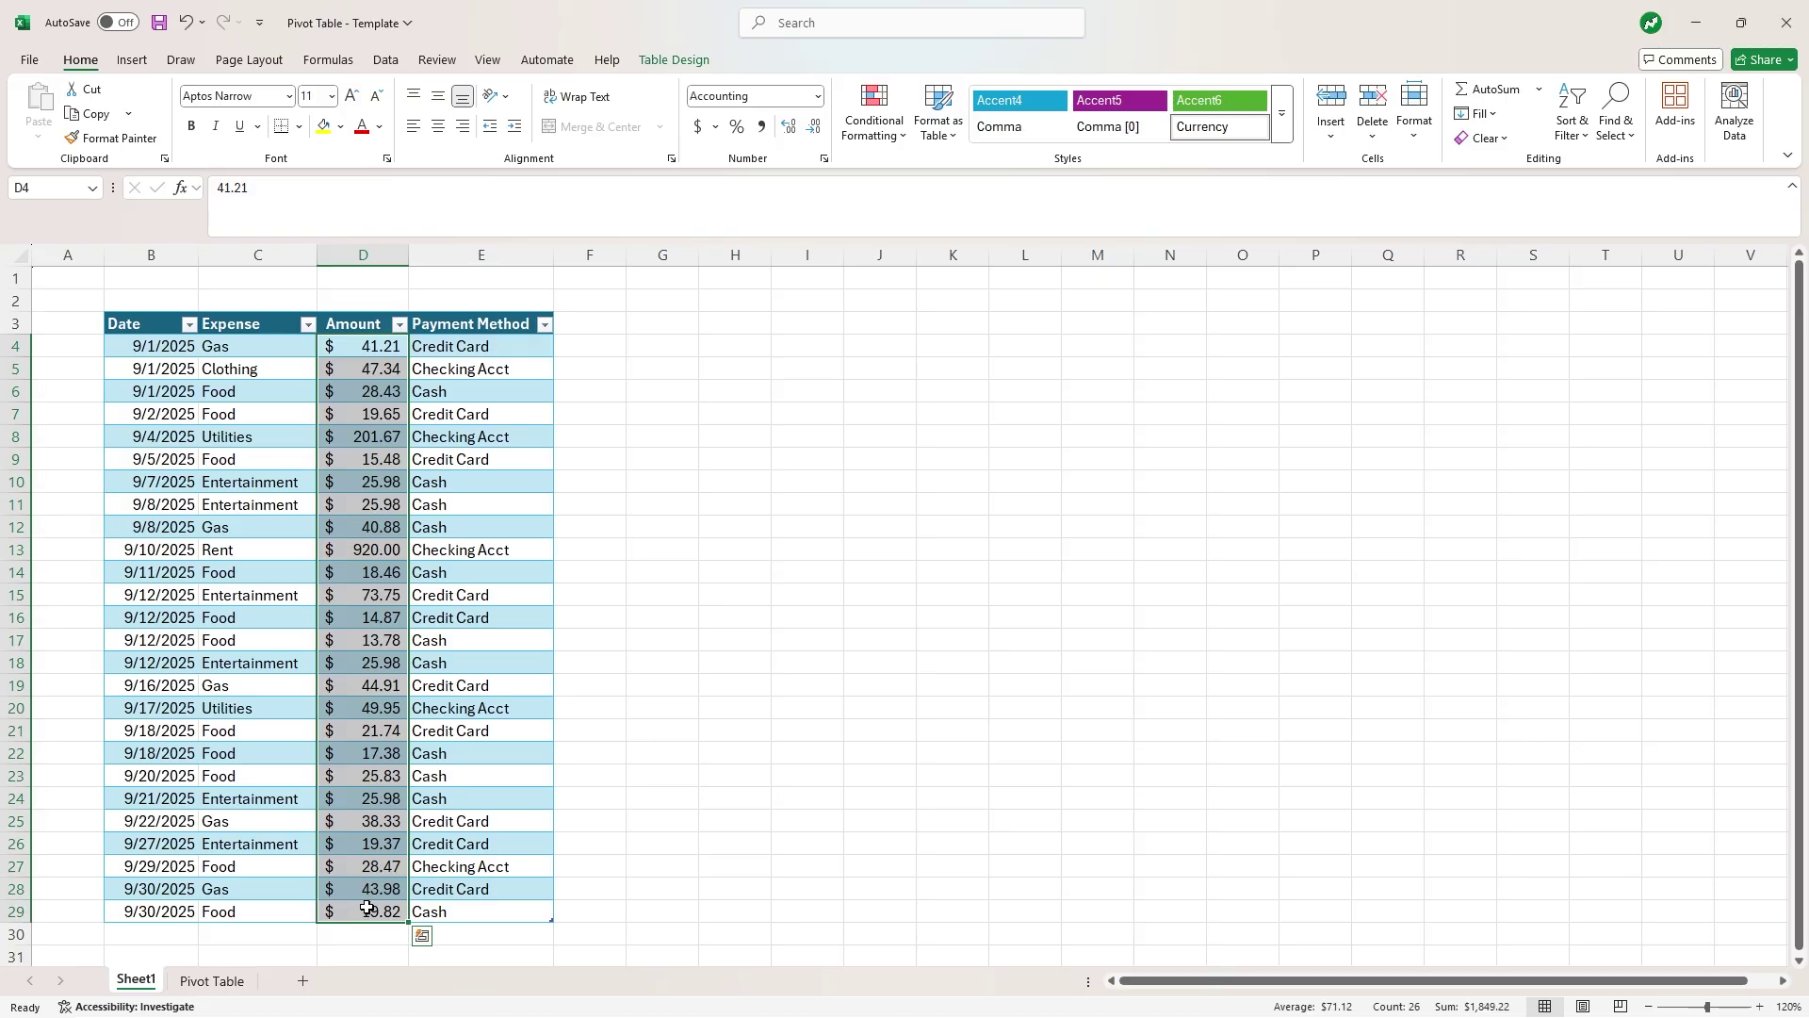
{"action": "left_click", "coordinate": [1475, 1008]}
{"action": "left_click", "coordinate": [1474, 1008]}
Compare against the pivot's $1,849.22 Grand Total, clear the selection, and return to Pivot Table.
{"action": "left_click", "coordinate": [229, 981]}
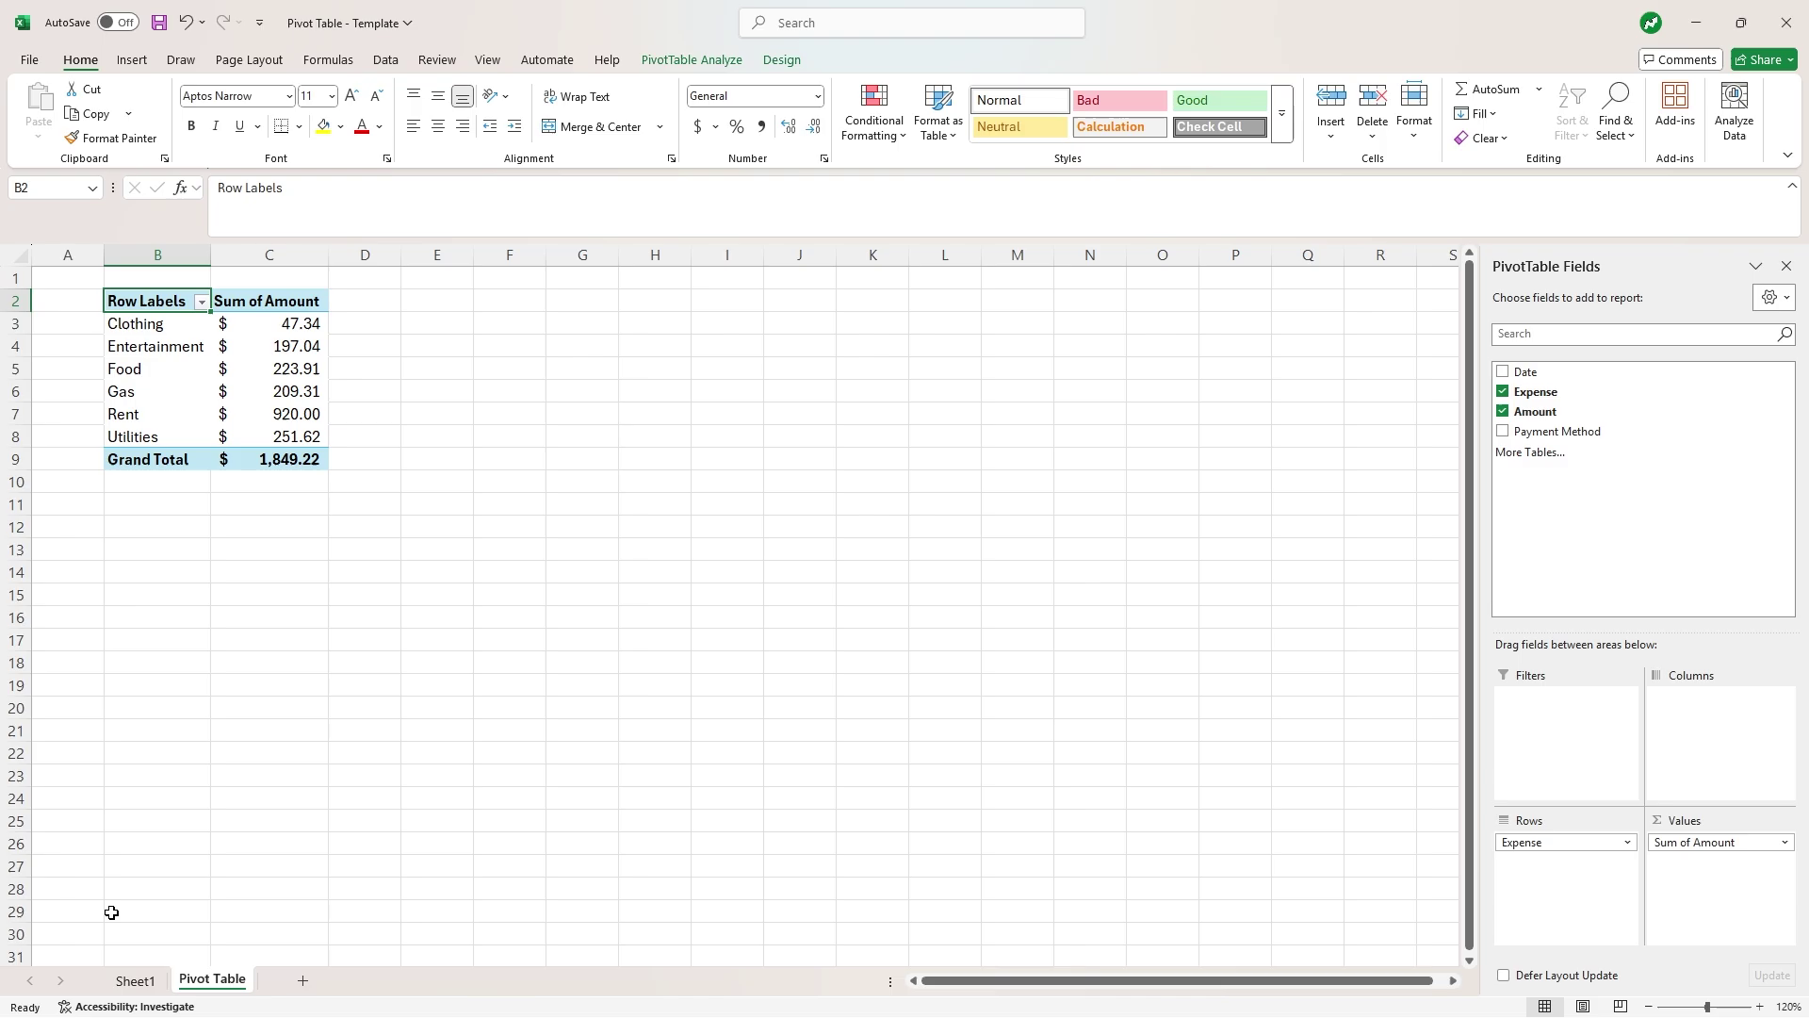
{"action": "left_click", "coordinate": [135, 981]}
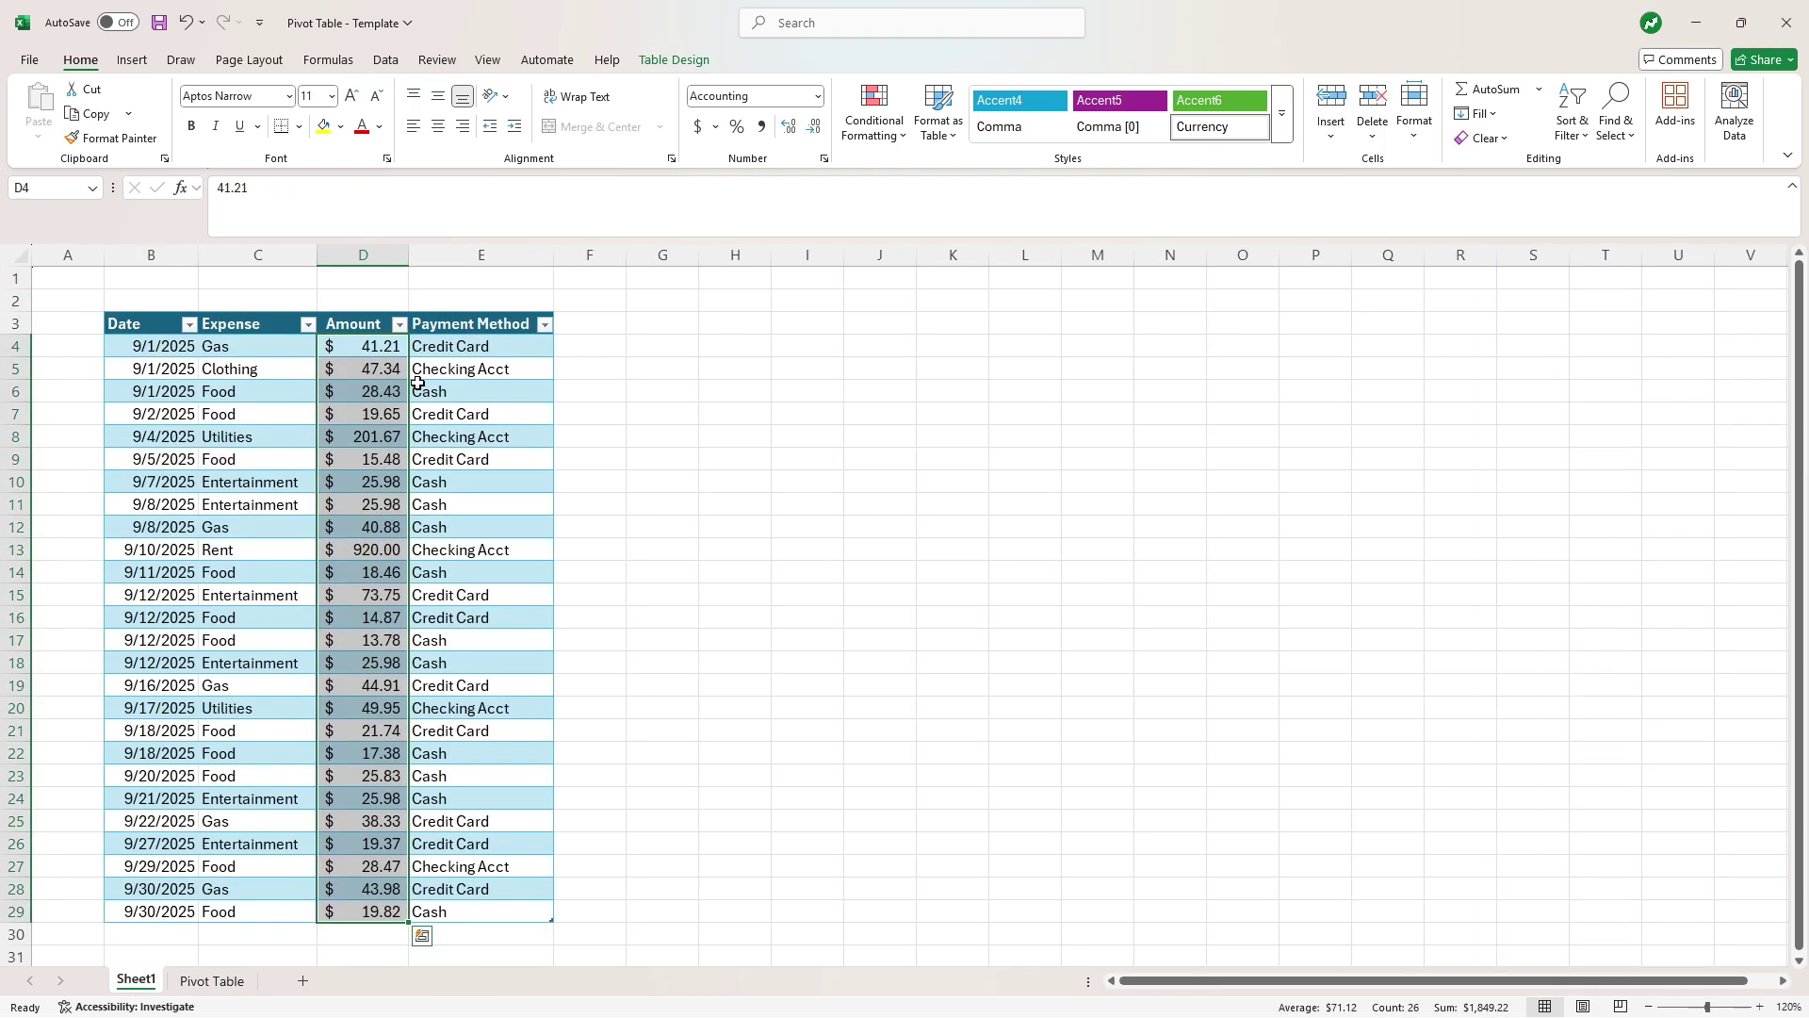
{"action": "left_click", "coordinate": [492, 344]}
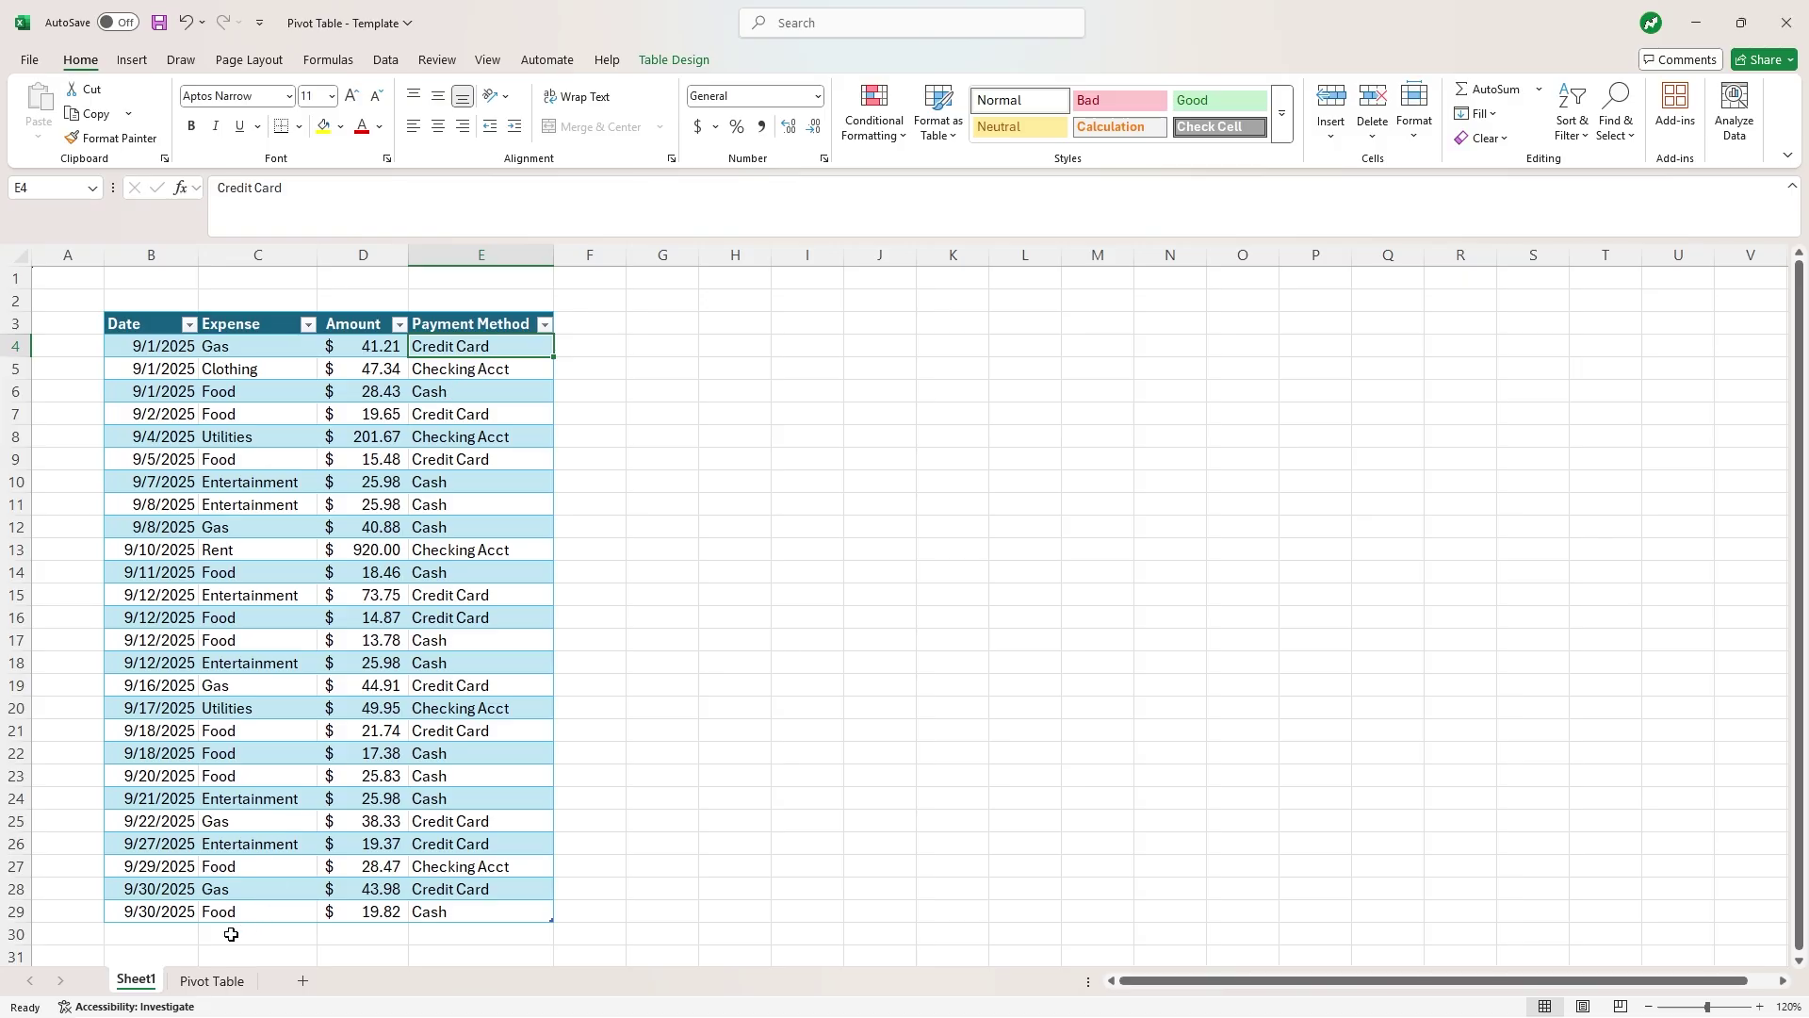
{"action": "left_click", "coordinate": [213, 981]}
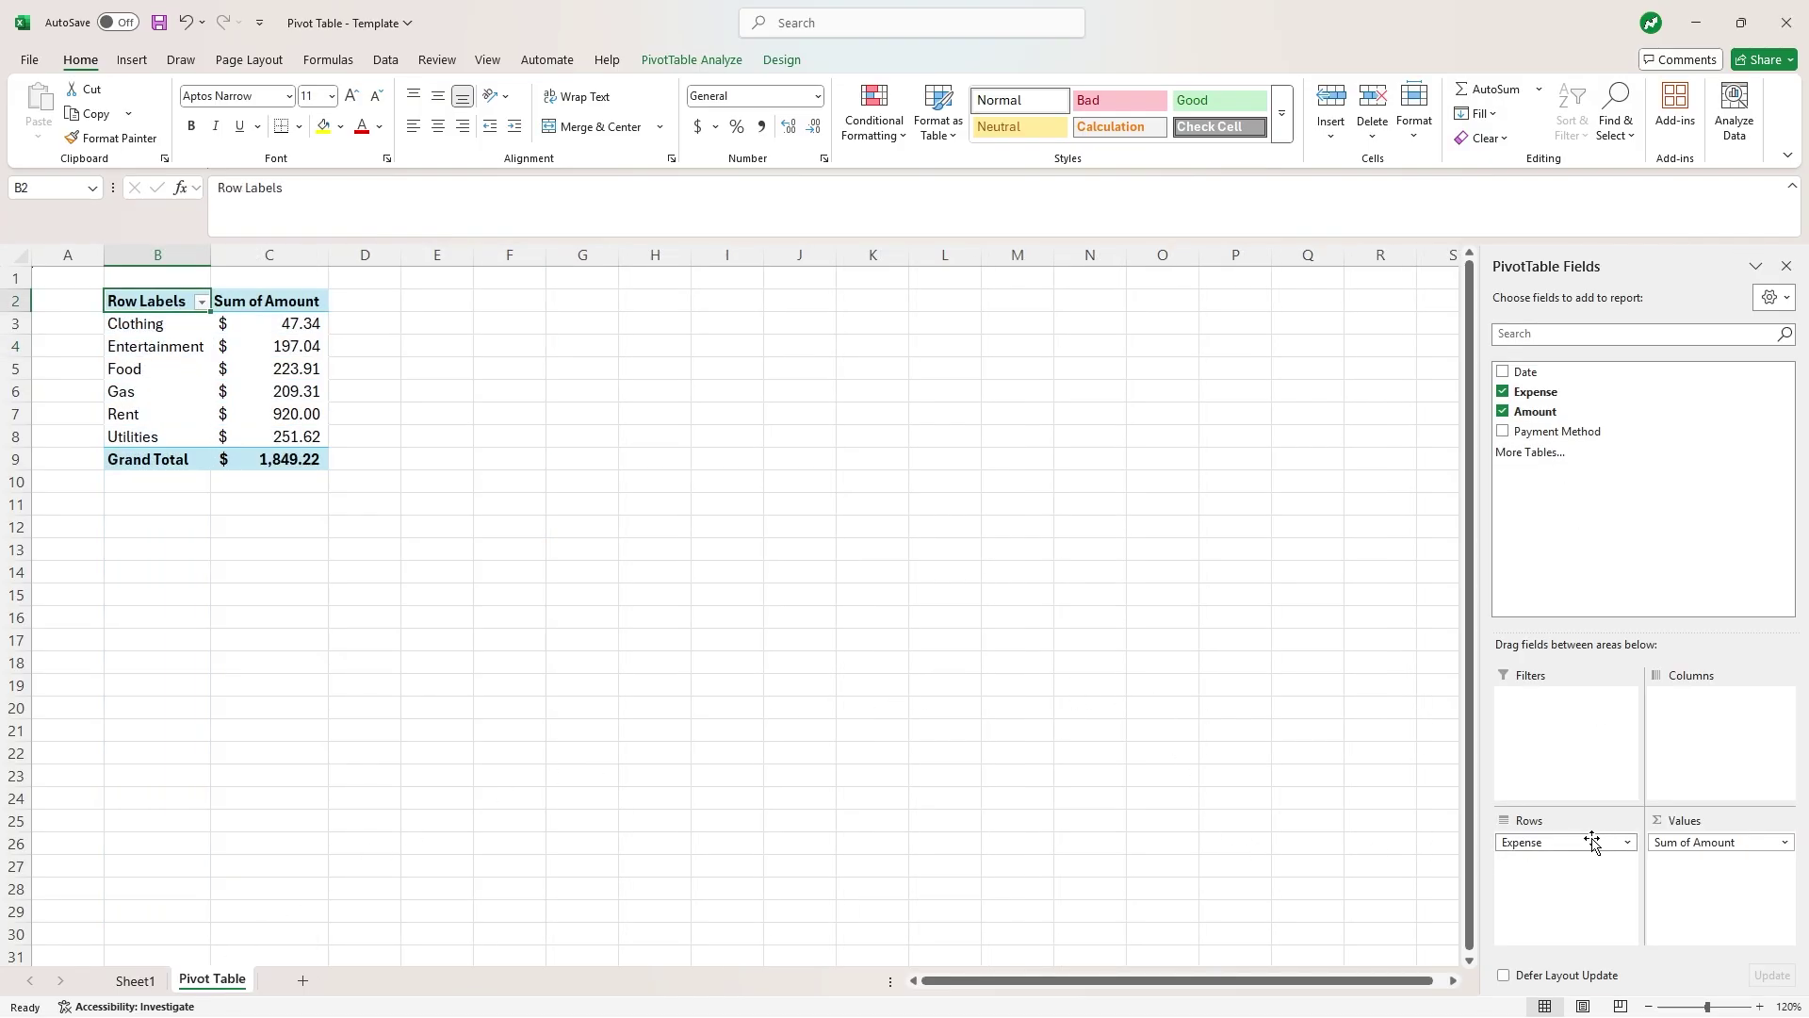
{"action": "left_click", "coordinate": [261, 320]}
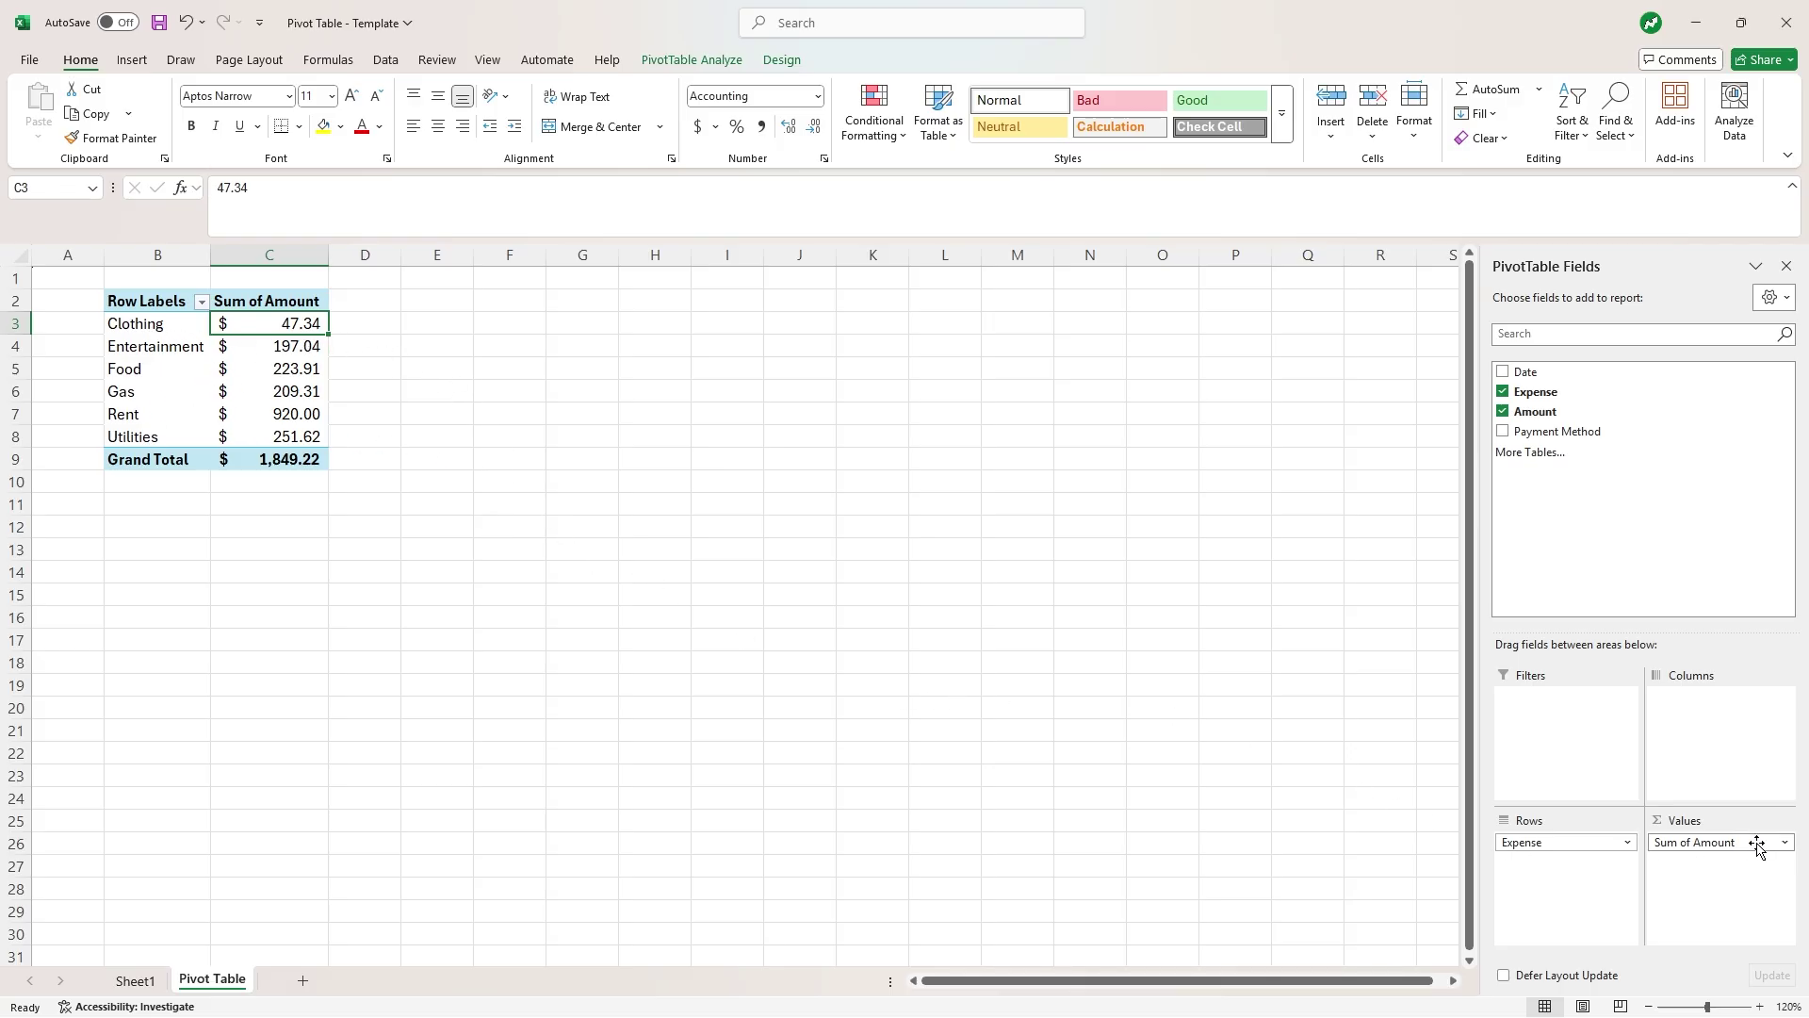
{"action": "left_click", "coordinate": [1785, 843]}
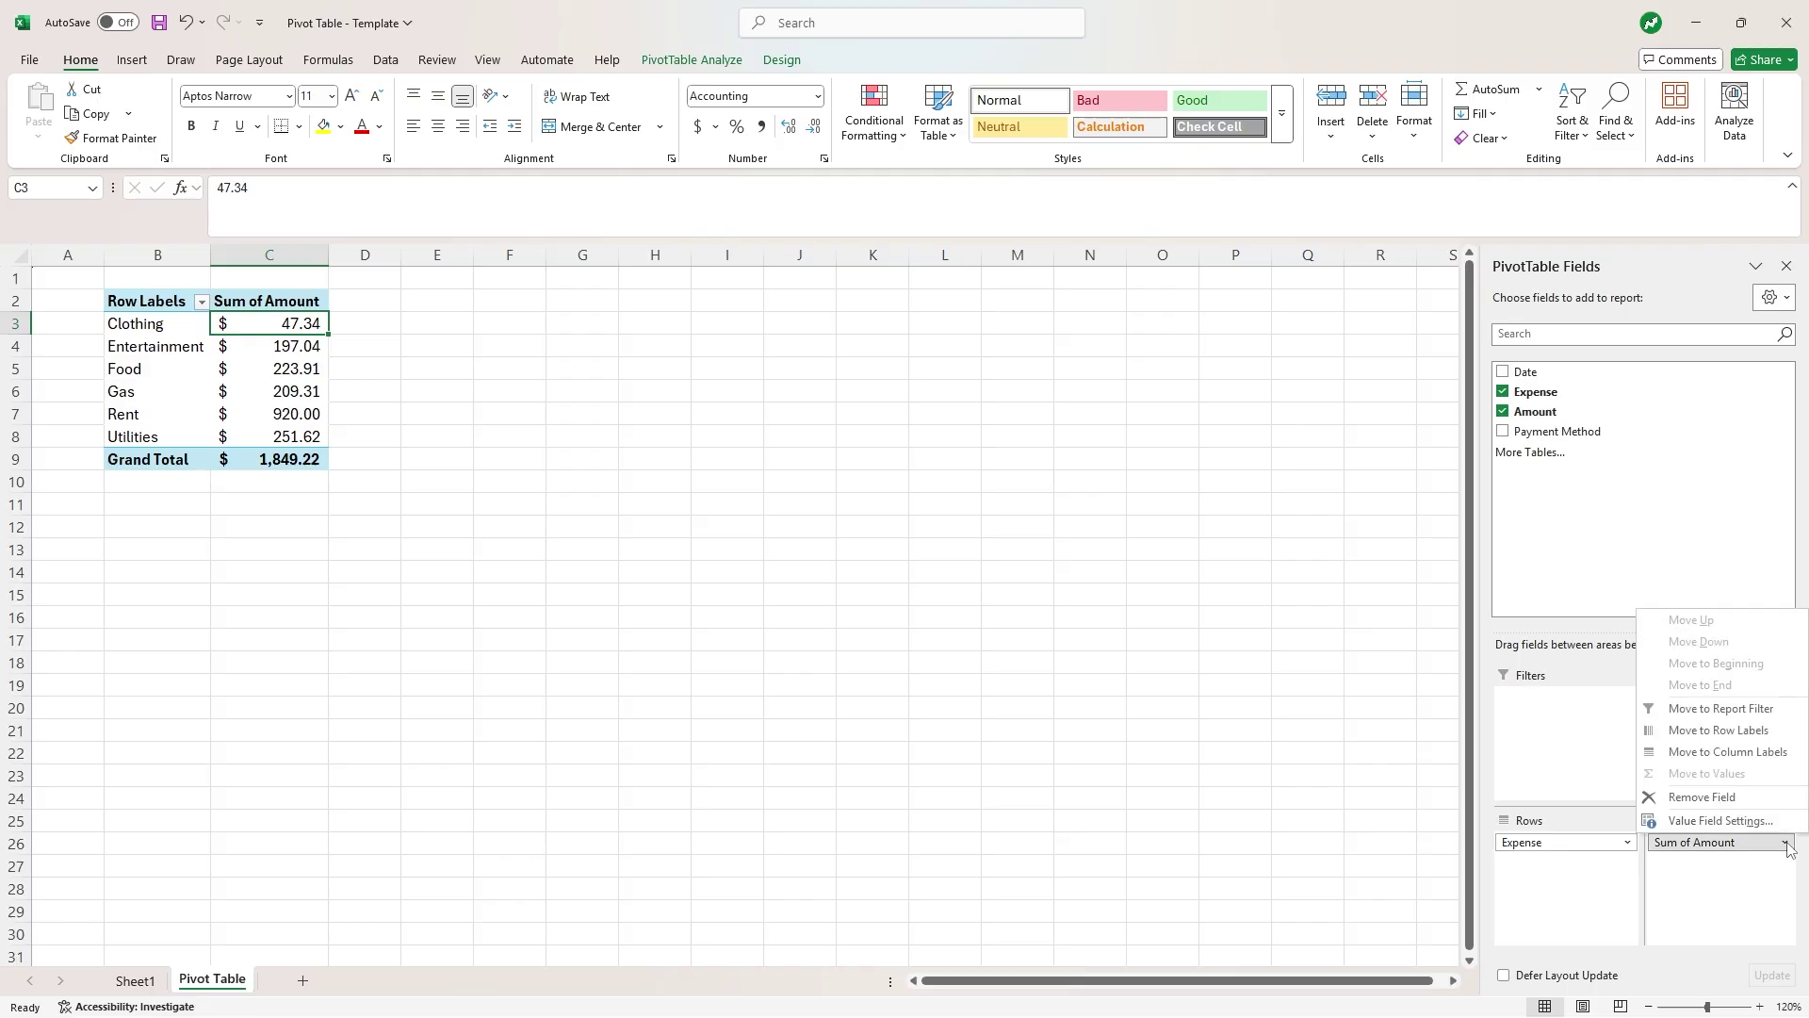
{"action": "left_click", "coordinate": [1758, 822]}
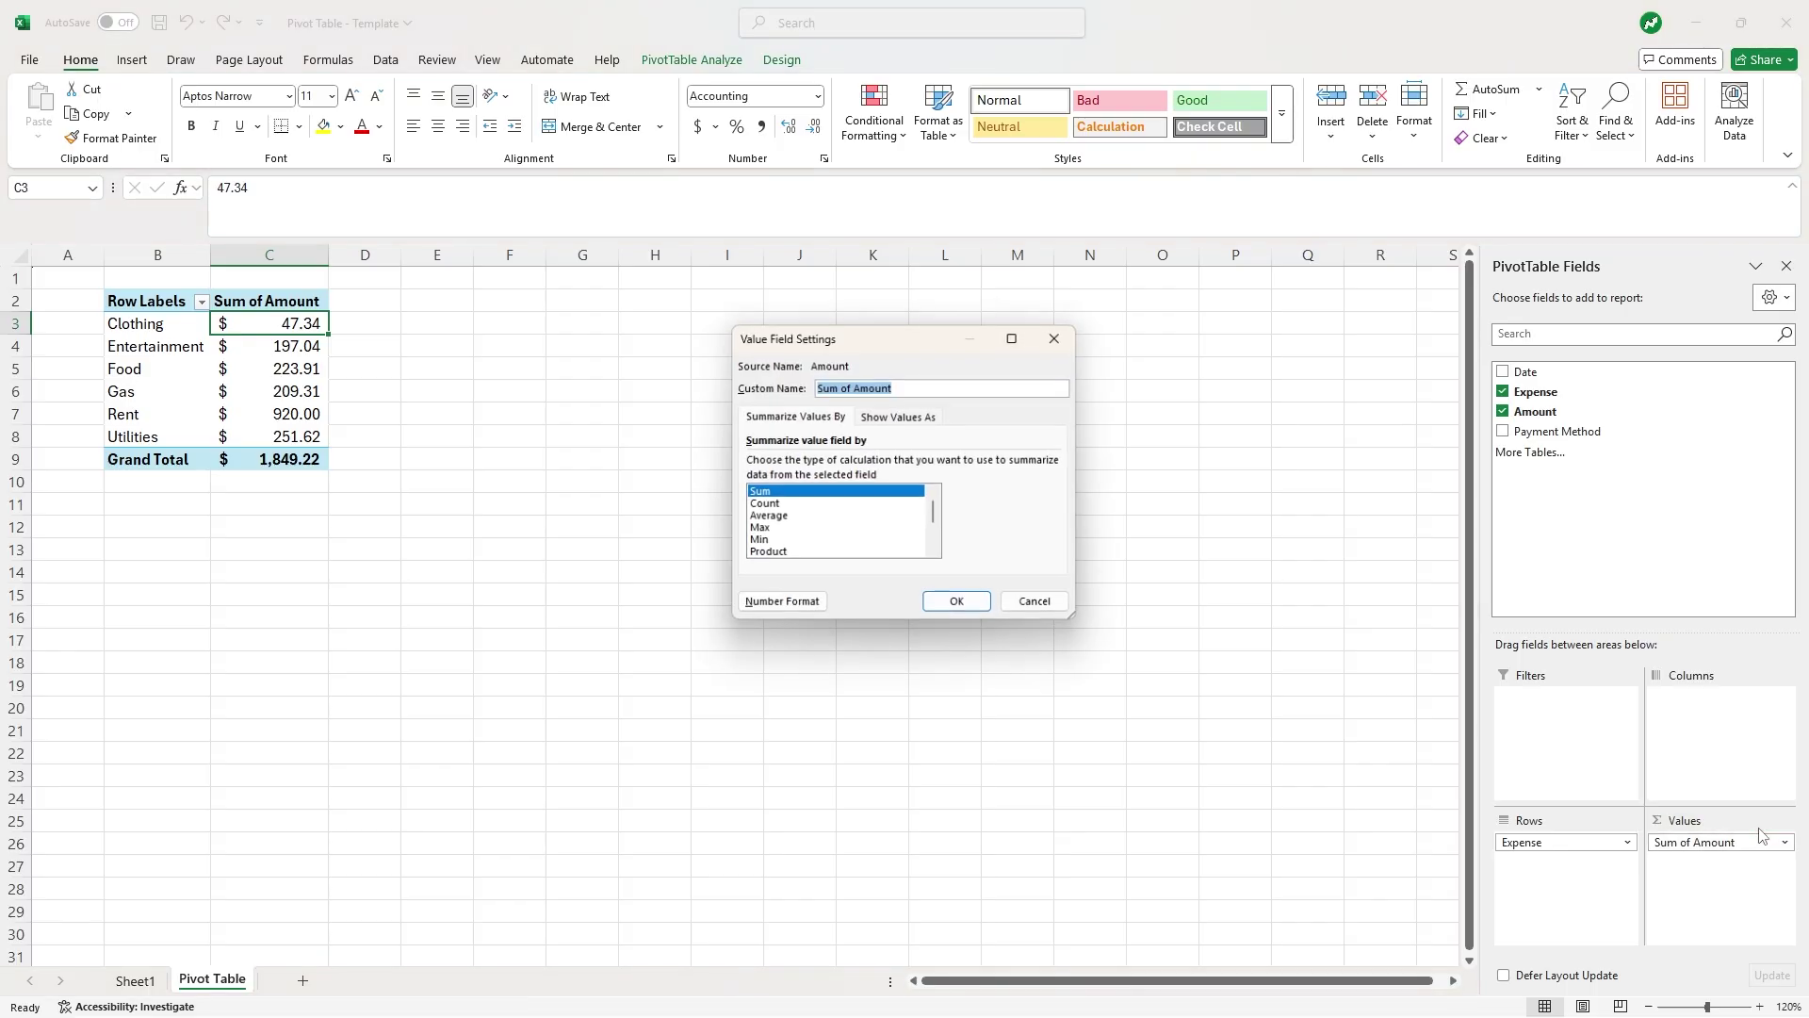
{"action": "left_click", "coordinate": [774, 507]}
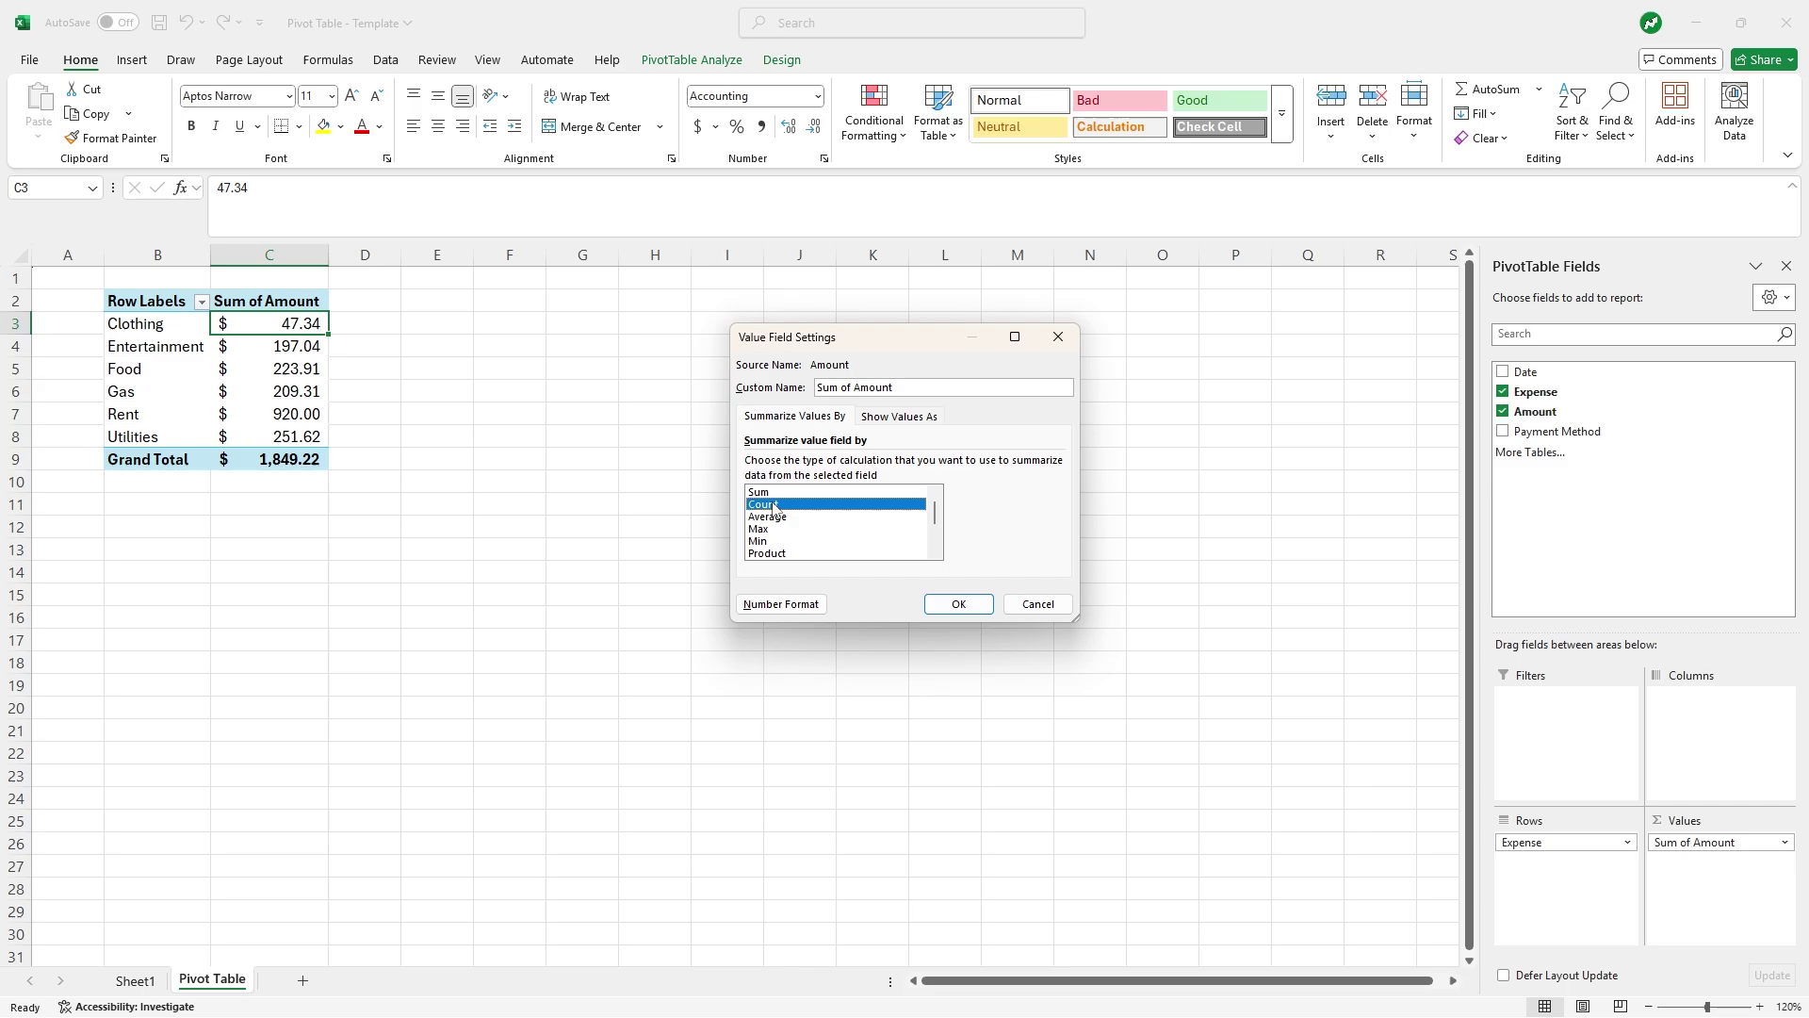
{"action": "left_click", "coordinate": [958, 604]}
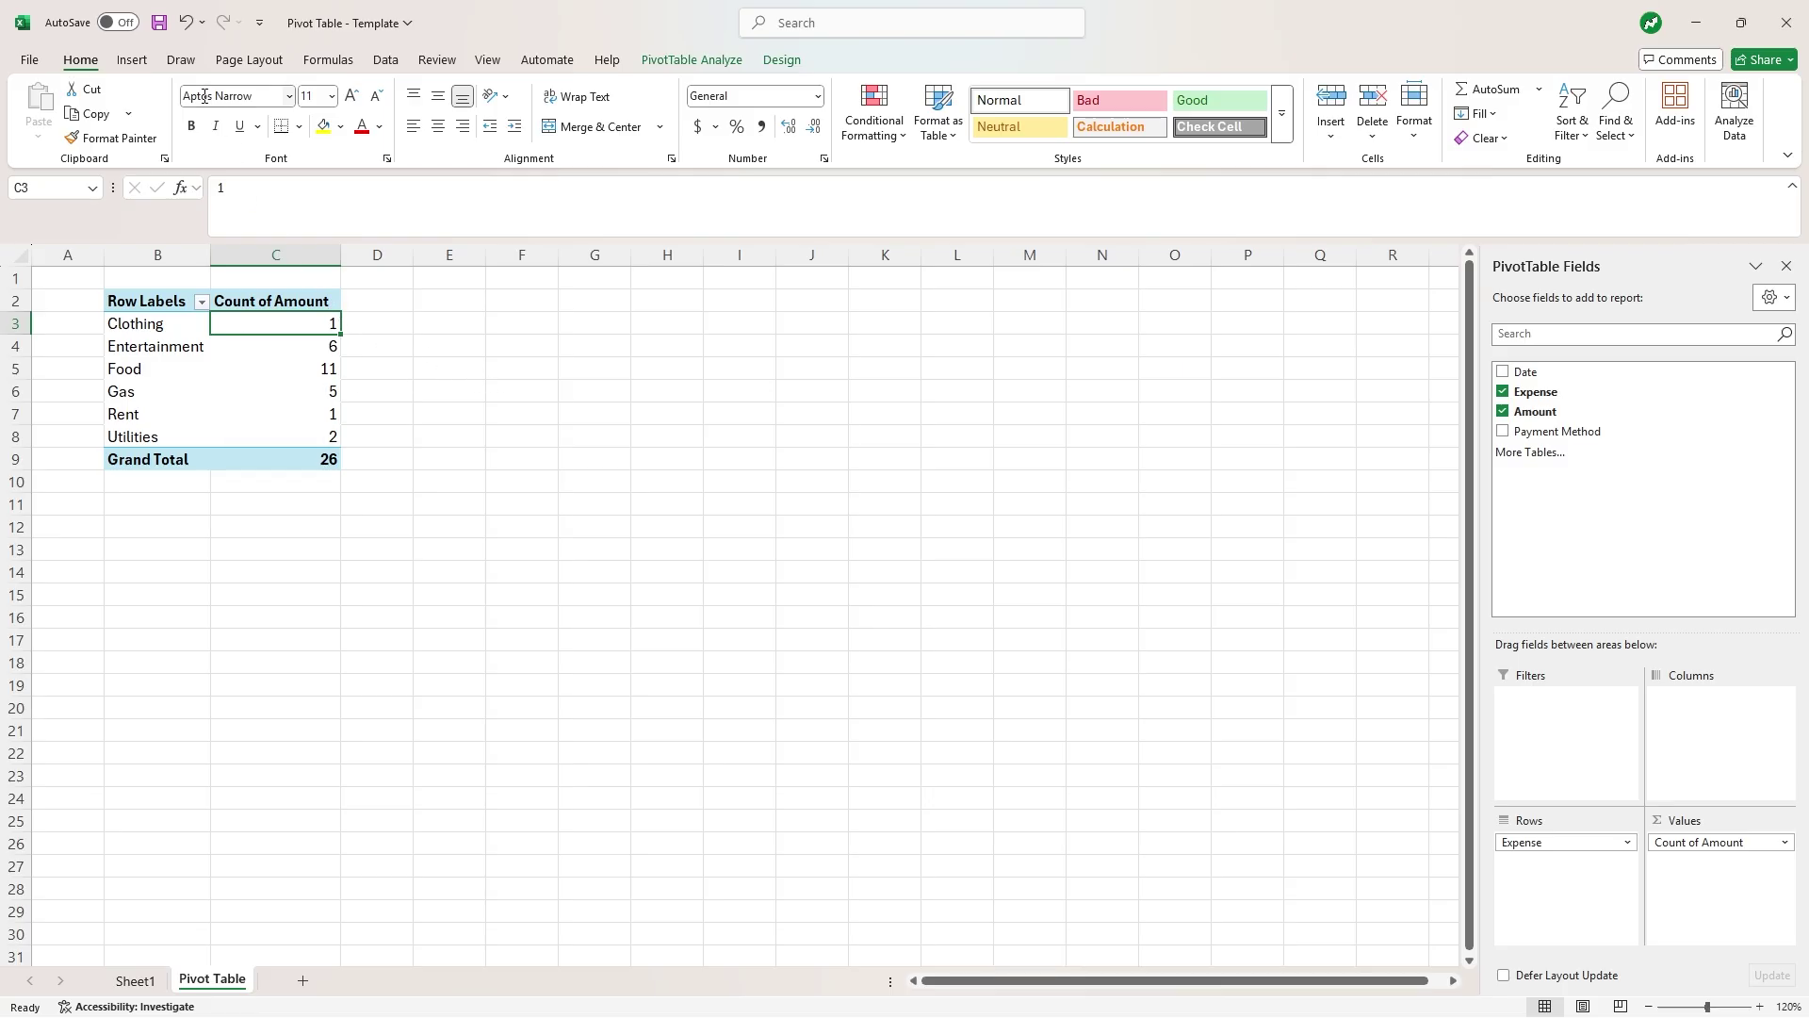
{"action": "left_click", "coordinate": [185, 22]}
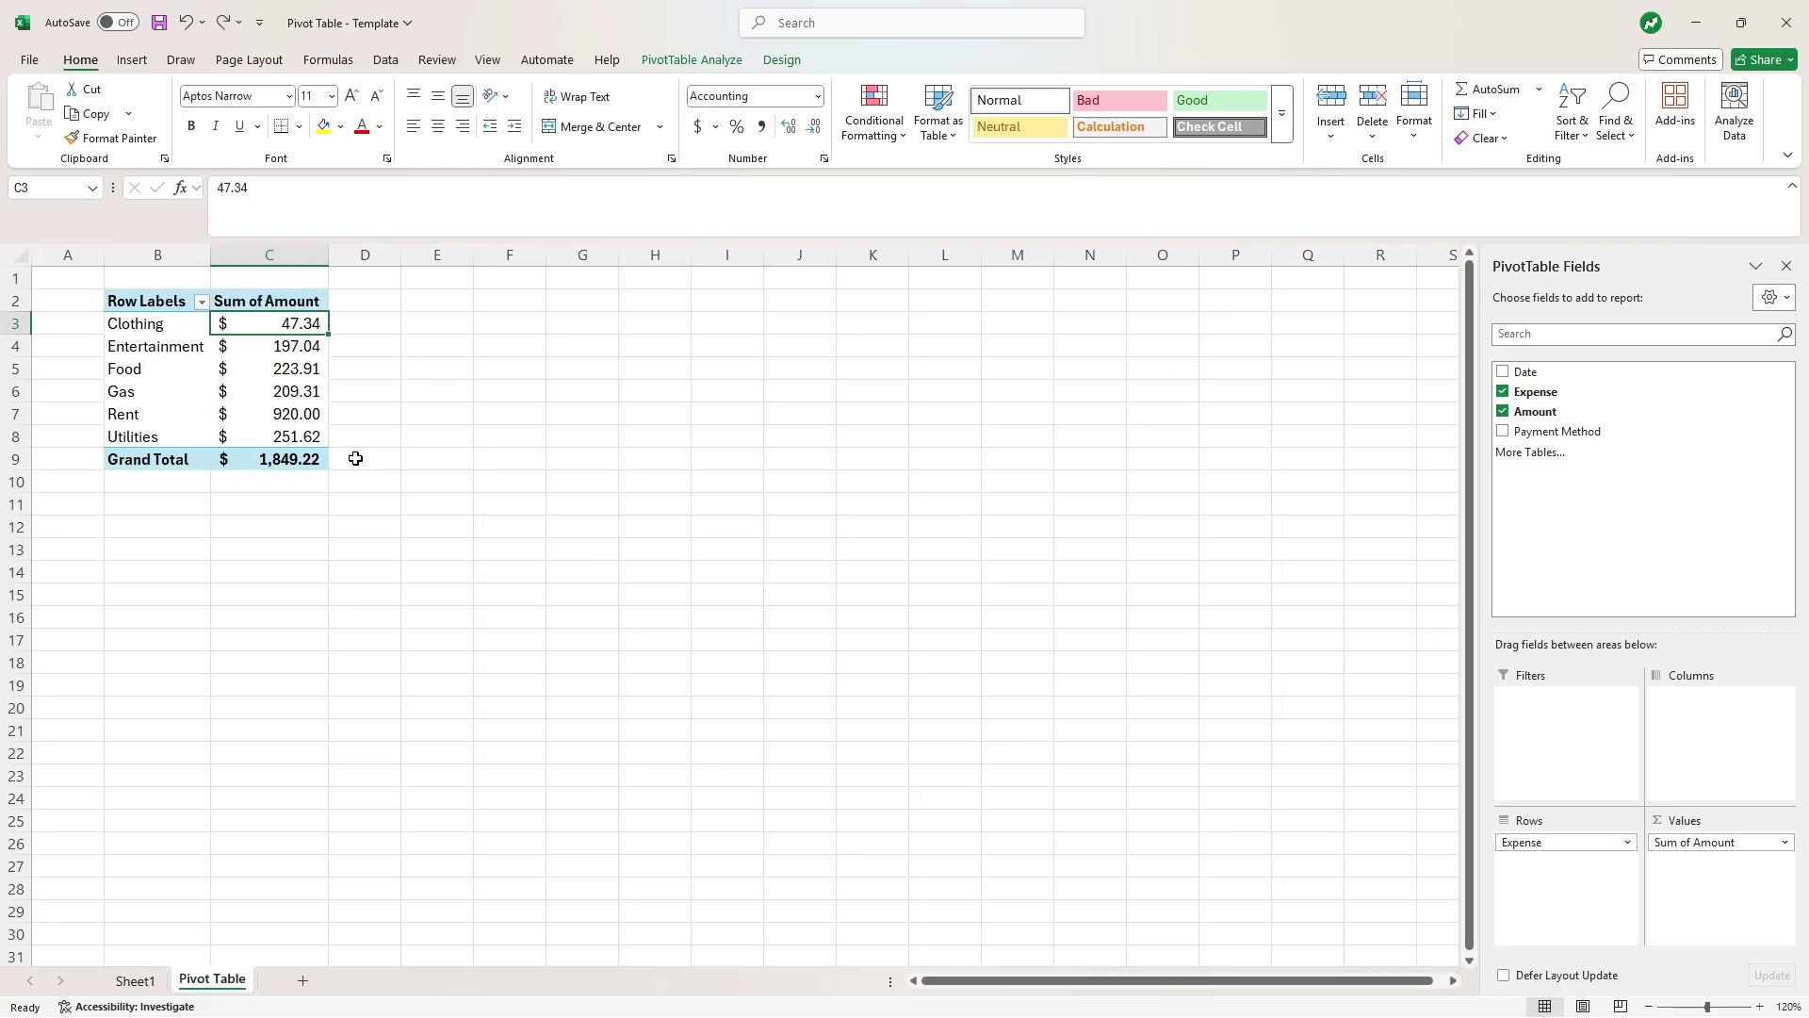
{"action": "mouse_move", "coordinate": [261, 371]}
{"action": "mouse_move", "coordinate": [303, 349]}
{"action": "left_click", "coordinate": [273, 347]}
{"action": "right_click", "coordinate": [274, 348]}
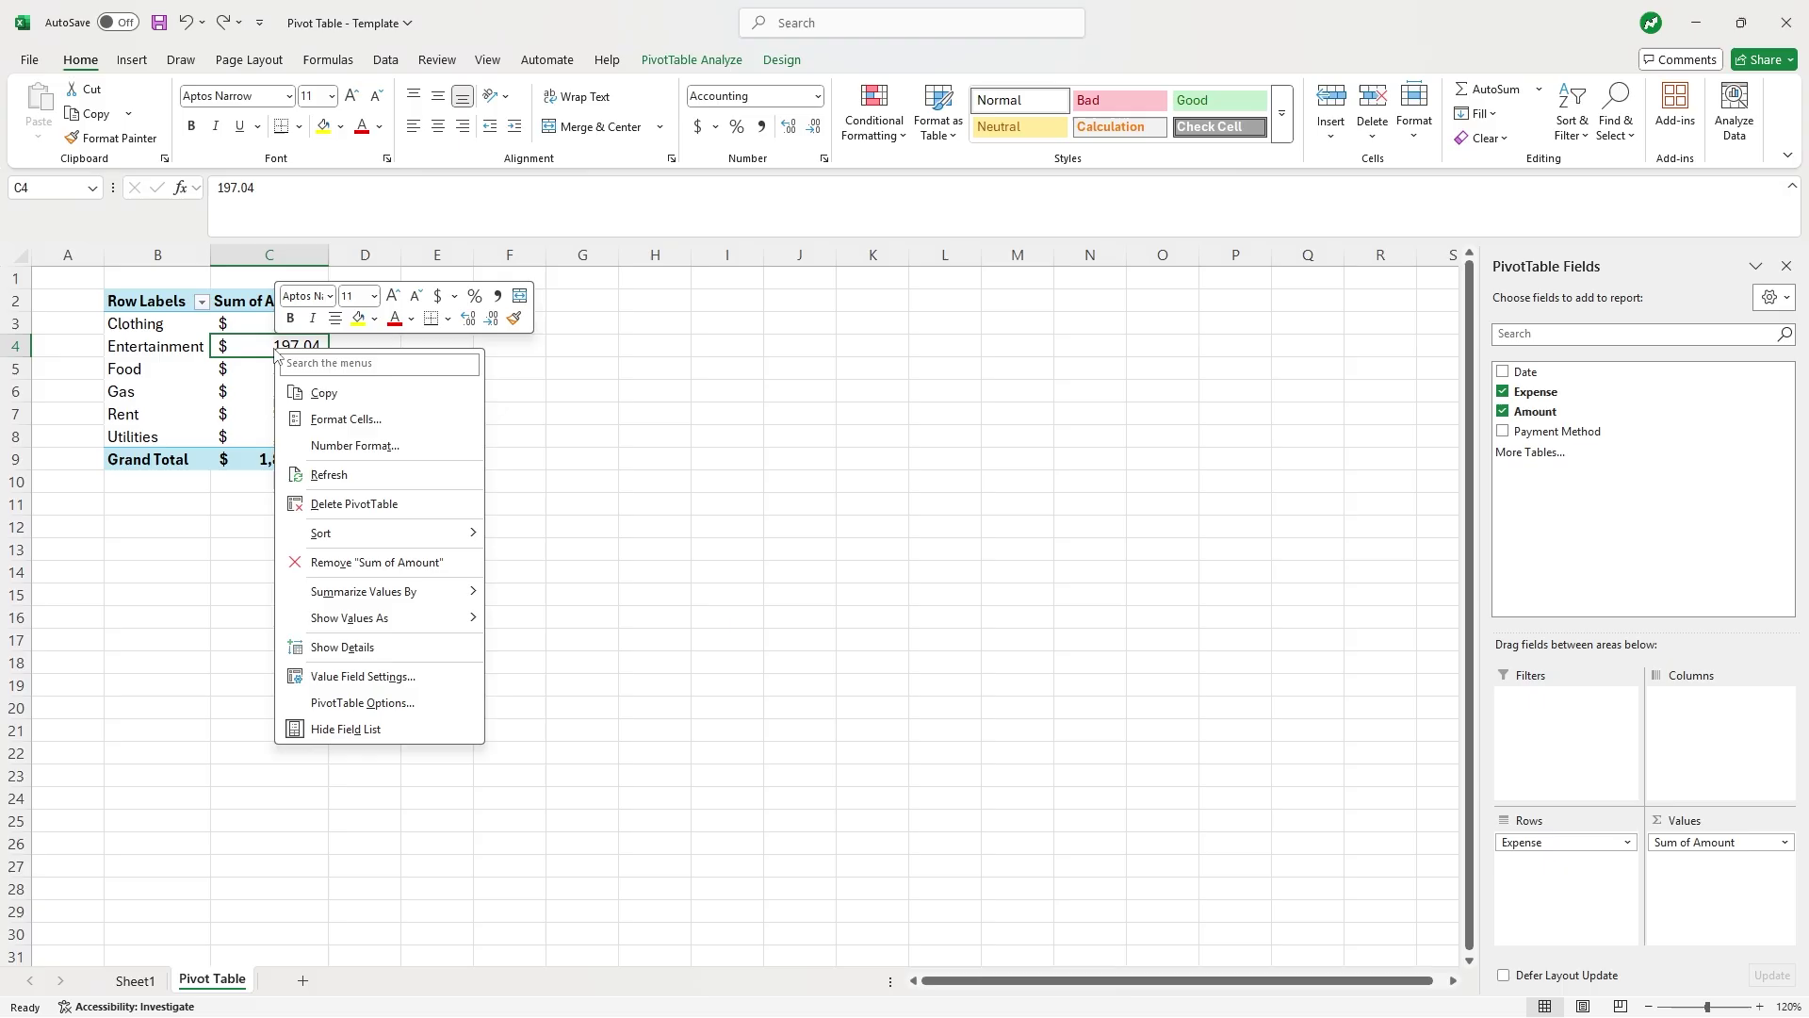
{"action": "left_click", "coordinate": [356, 445]}
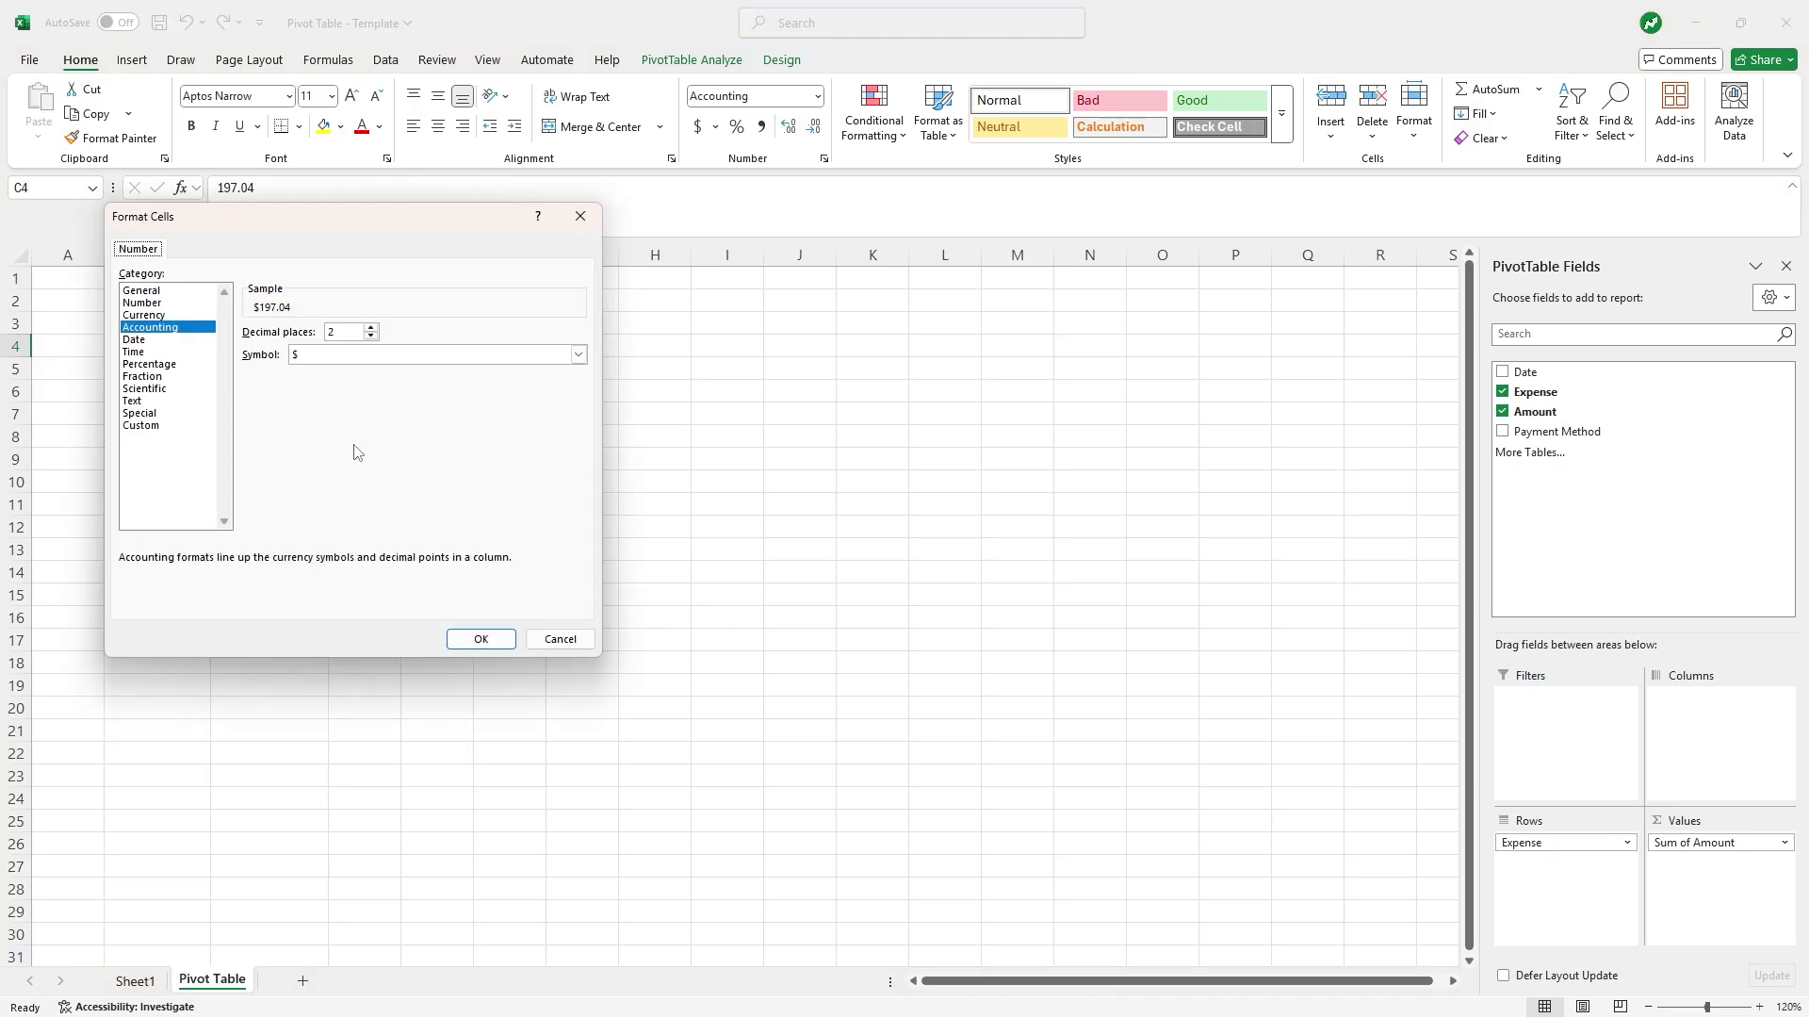
{"action": "left_click_drag", "start_coordinate": [315, 232], "coordinate": [637, 319]}
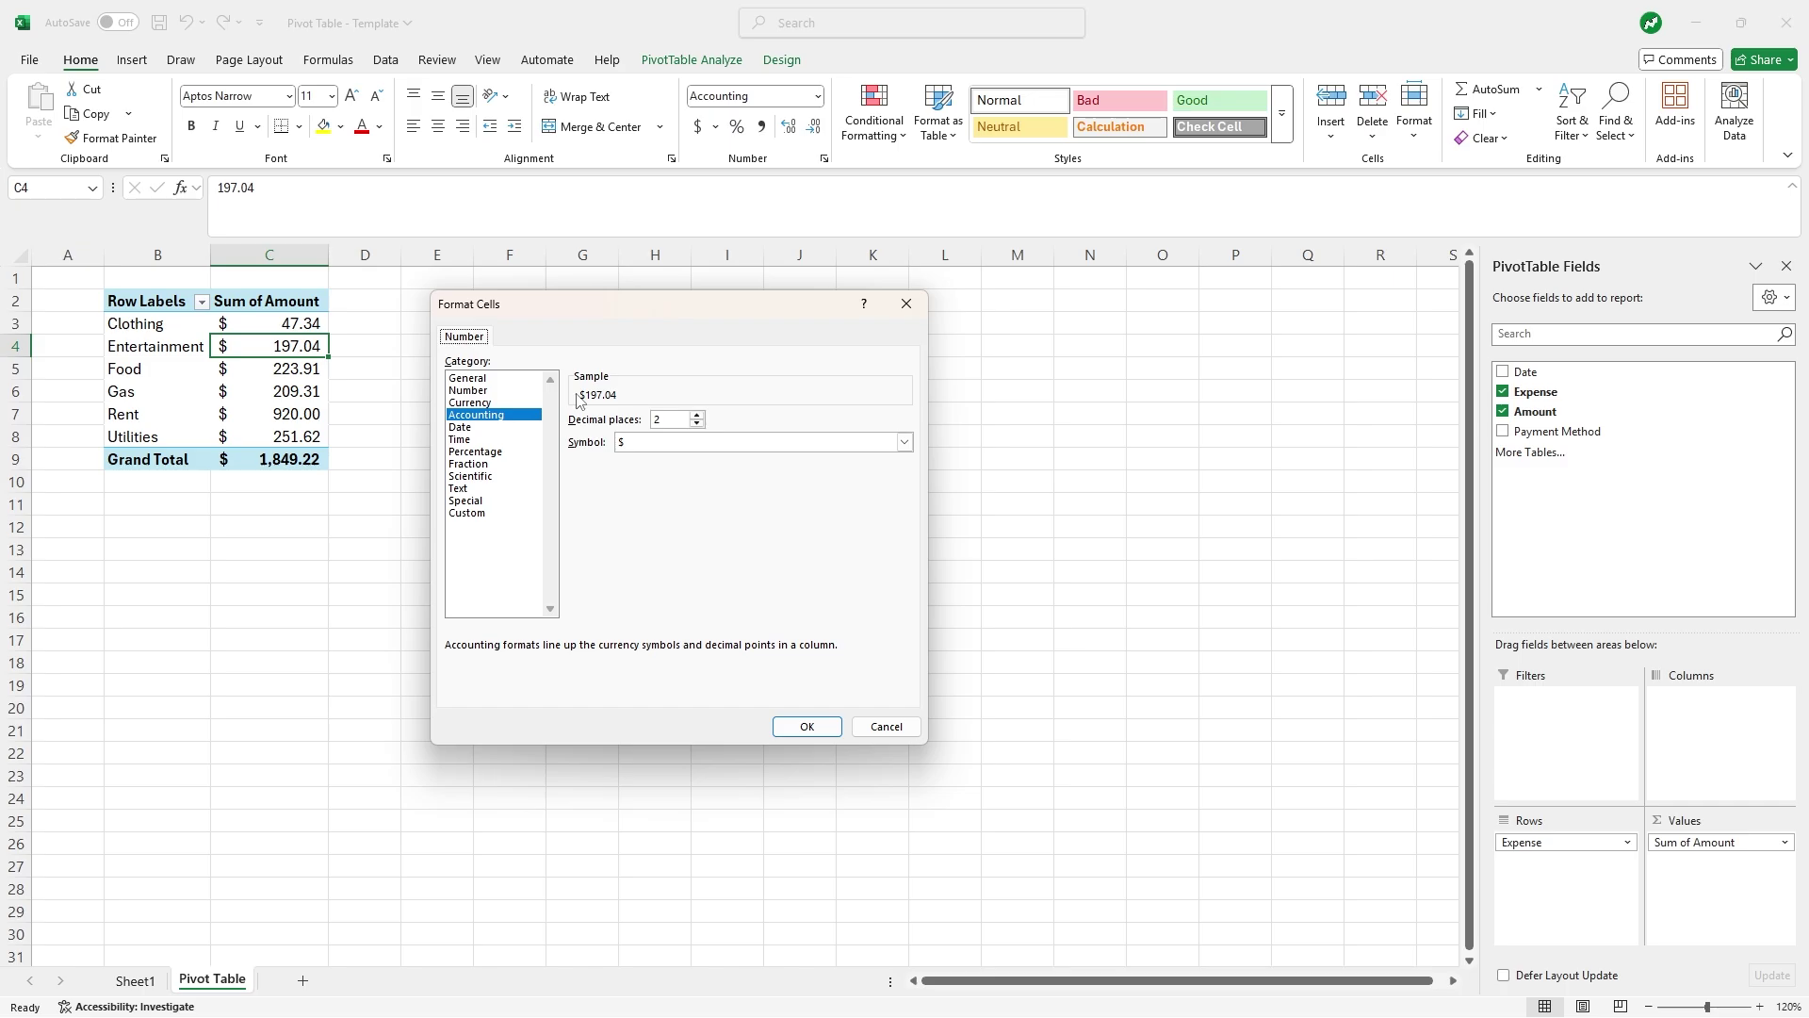
{"action": "left_click", "coordinate": [807, 727]}
{"action": "key", "text": "Return"}
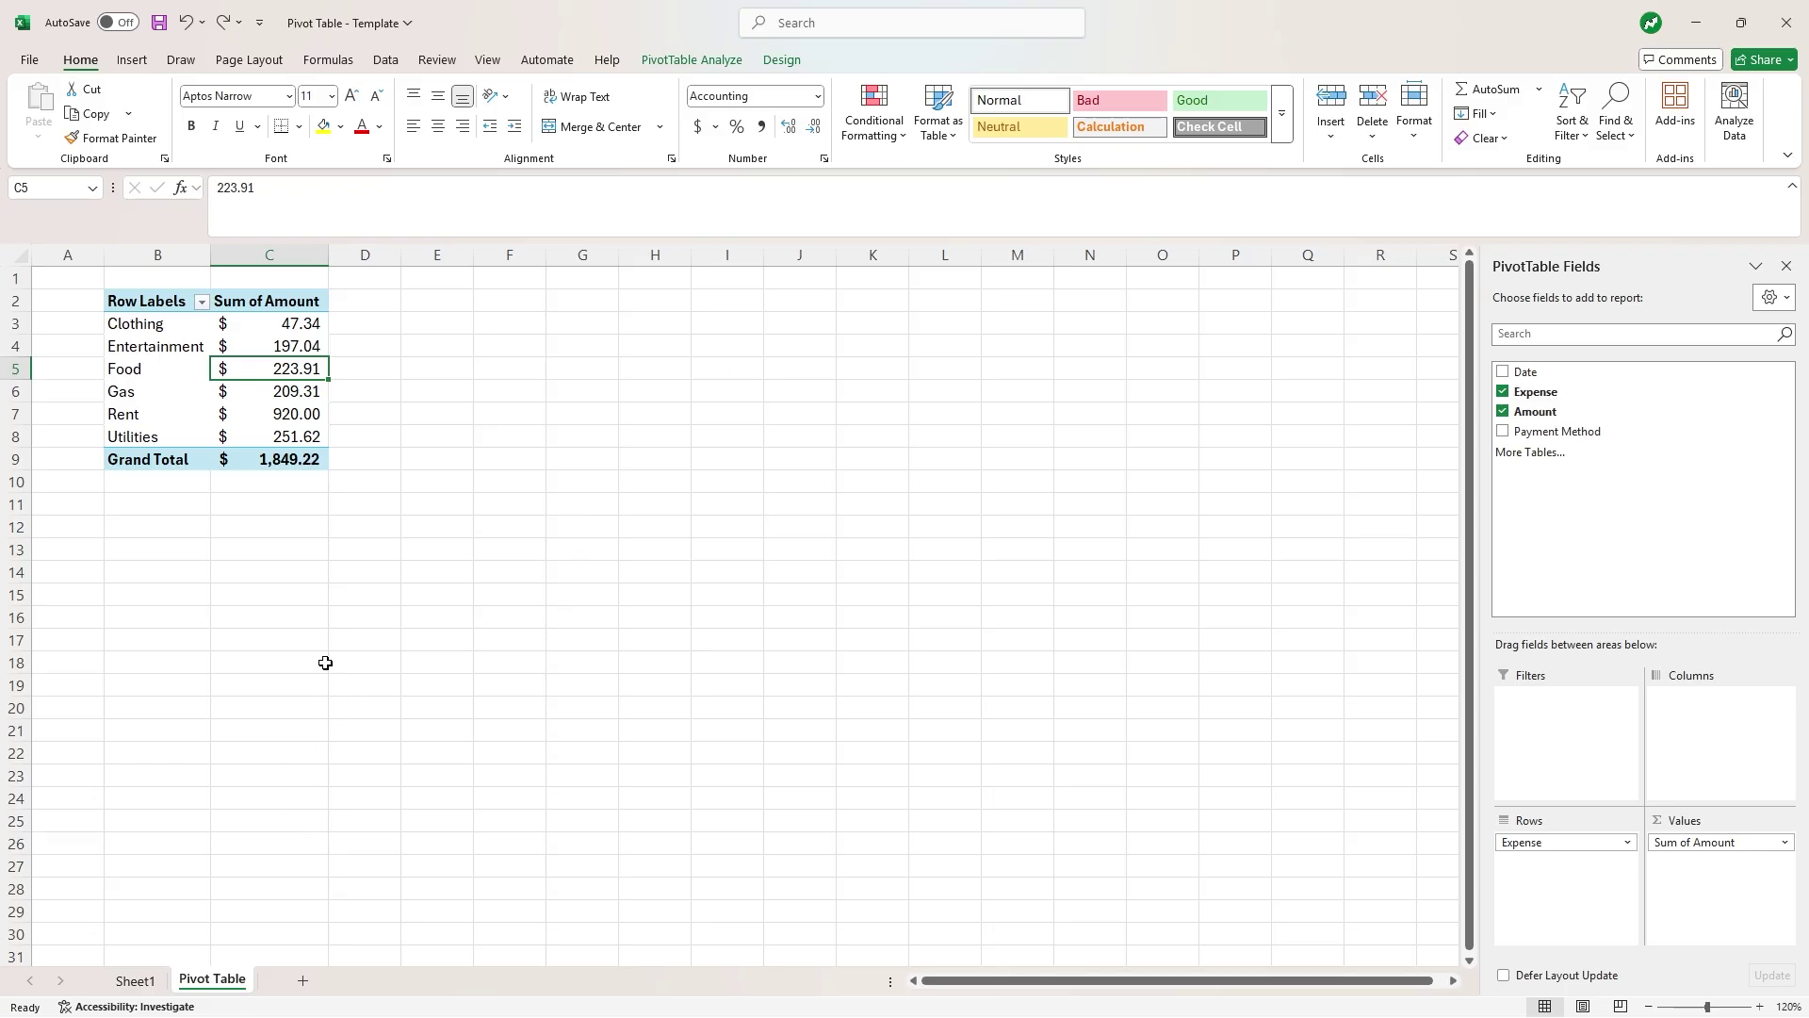
Insert a blank row 14 in the Sheet1 table above the 9/11/2025 entry.
{"action": "left_click", "coordinate": [155, 983]}
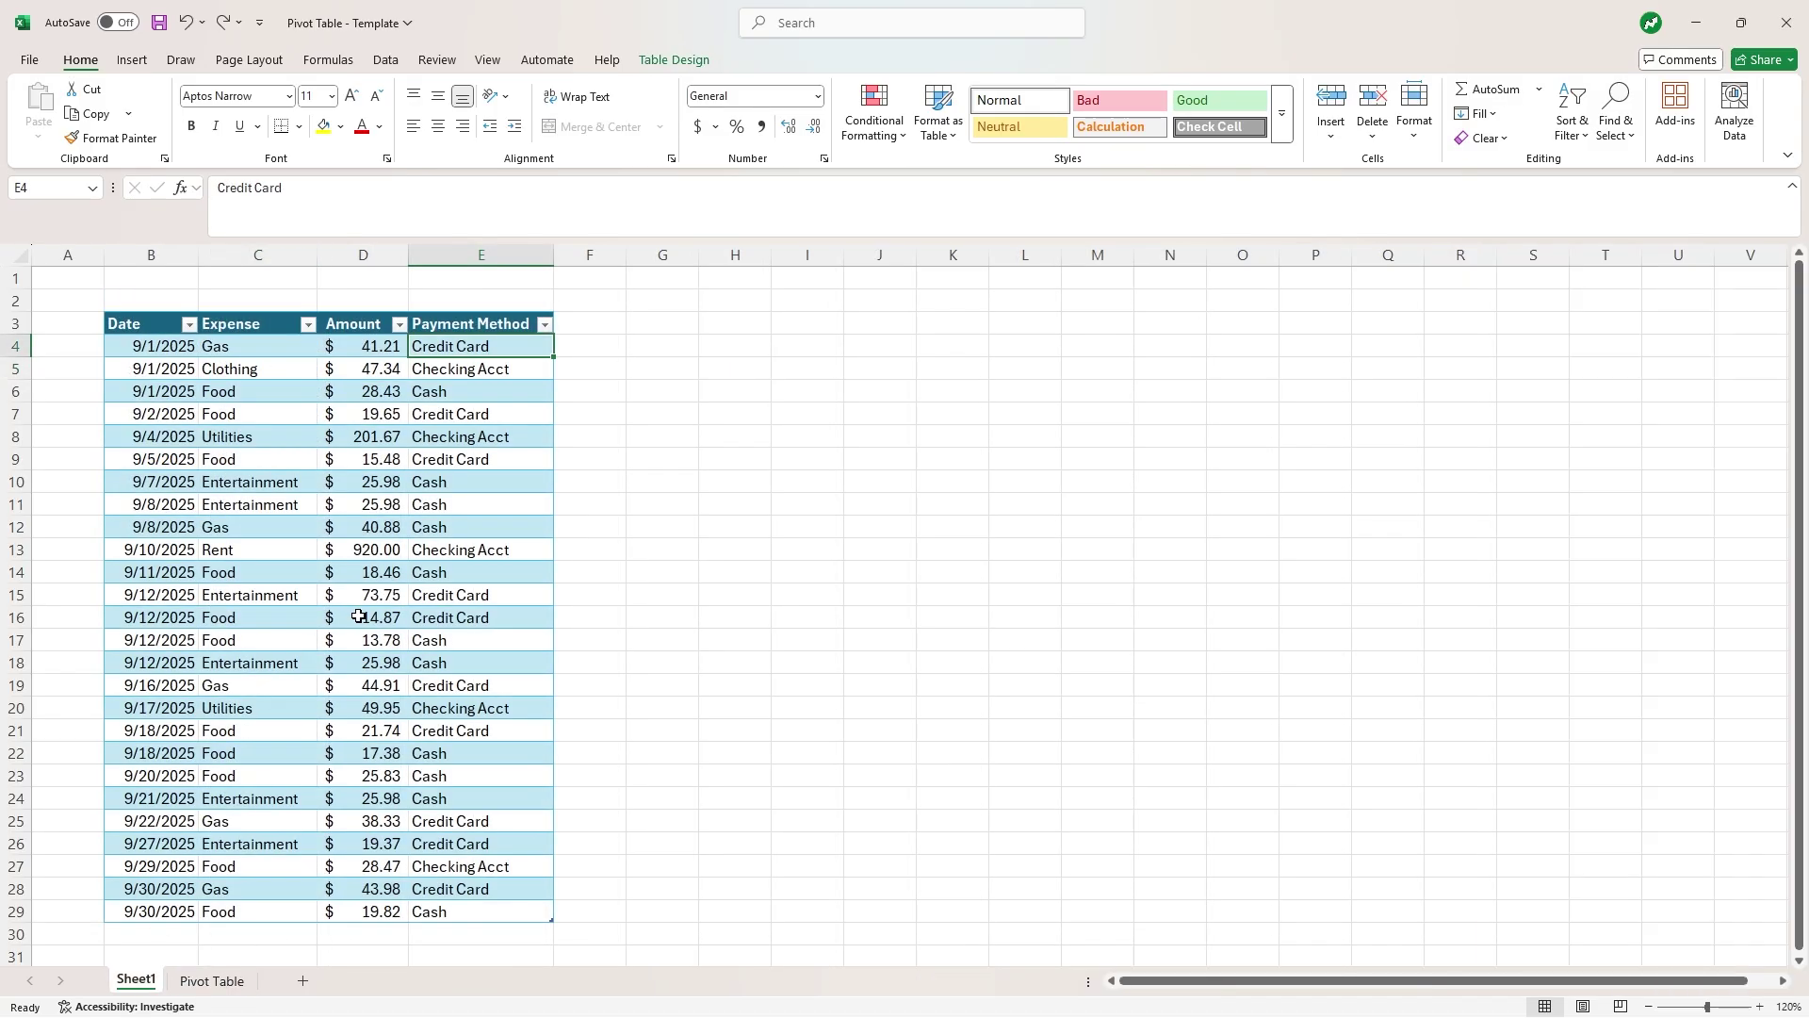
{"action": "left_click", "coordinate": [211, 981]}
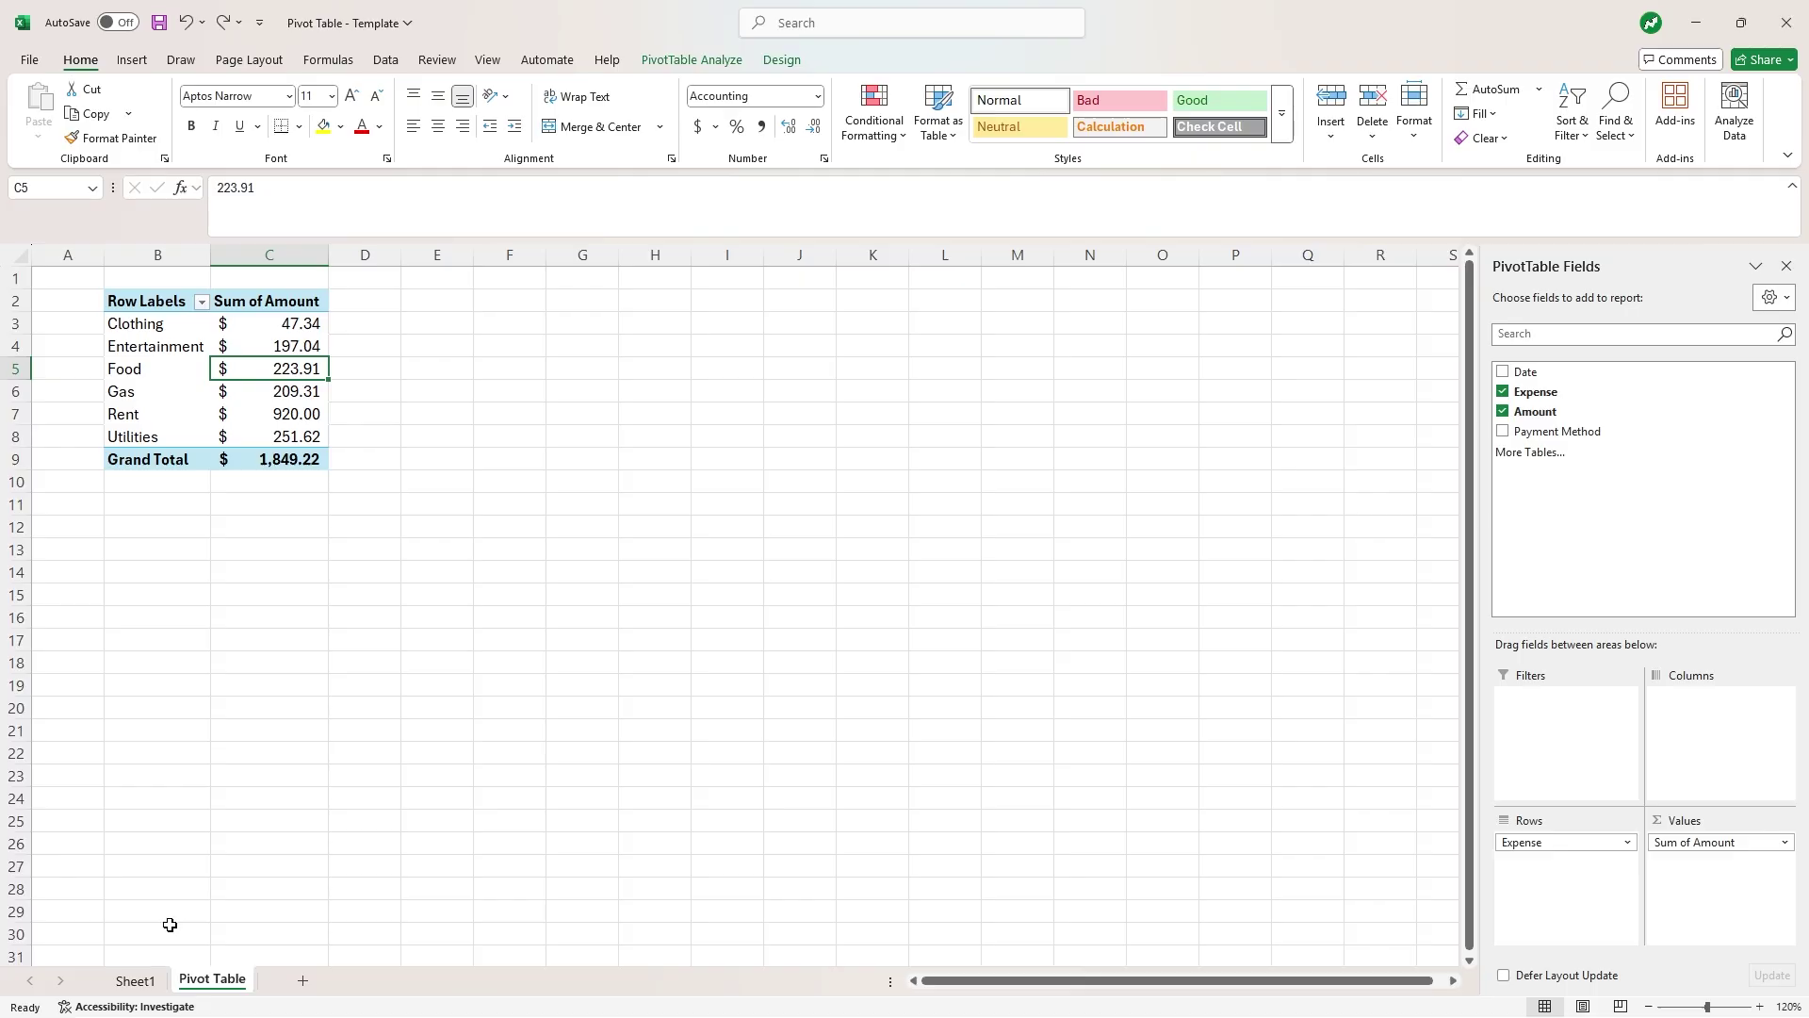
{"action": "left_click", "coordinate": [153, 980]}
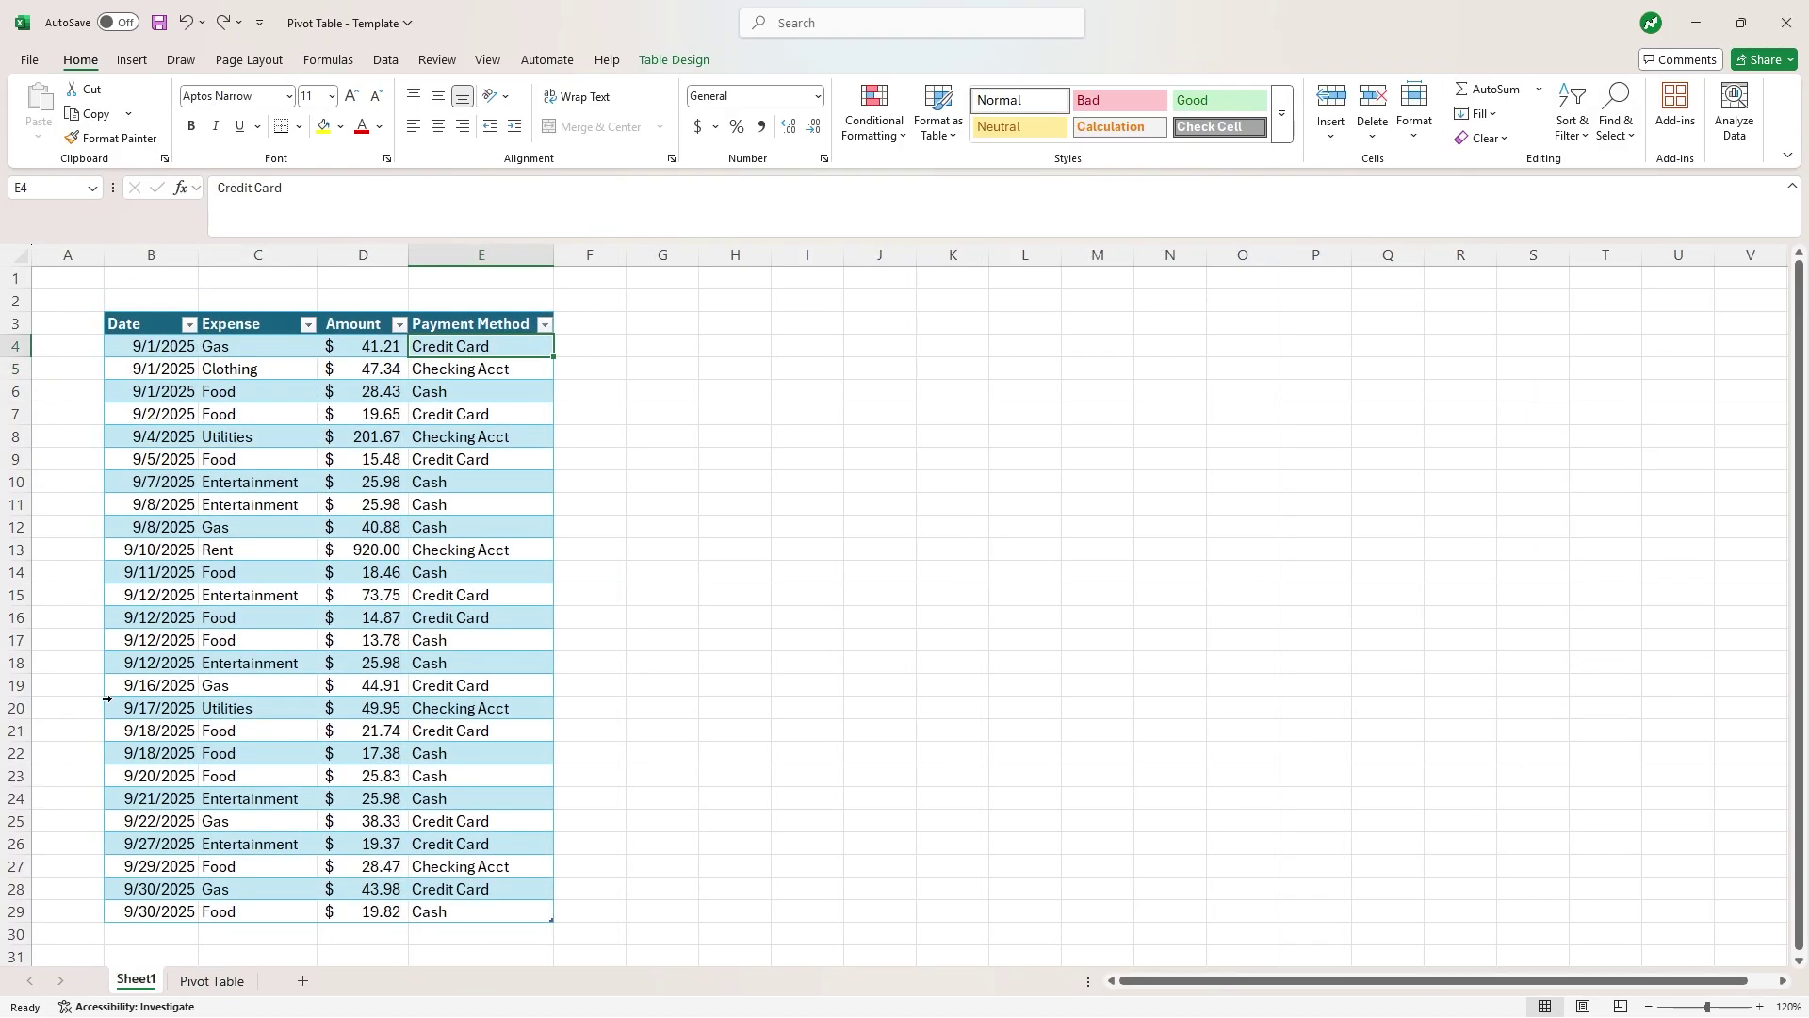
{"action": "left_click", "coordinate": [13, 572]}
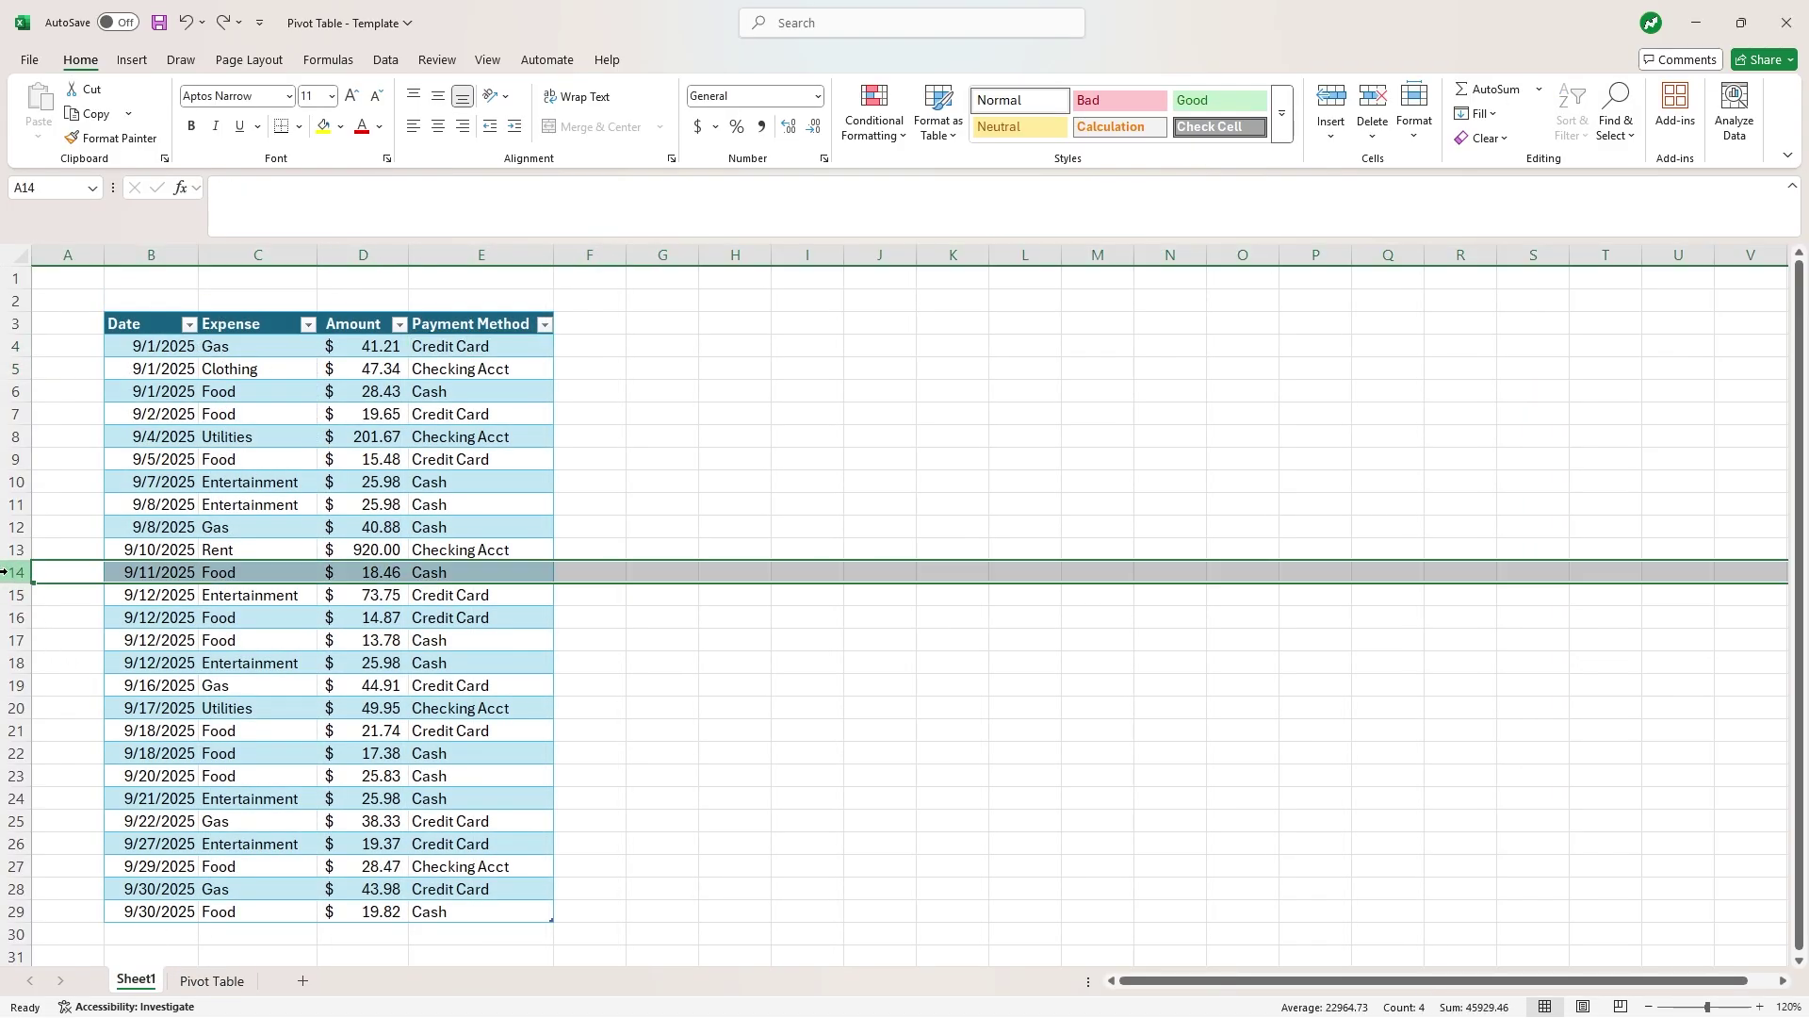
{"action": "right_click", "coordinate": [11, 573]}
{"action": "left_click", "coordinate": [94, 758]}
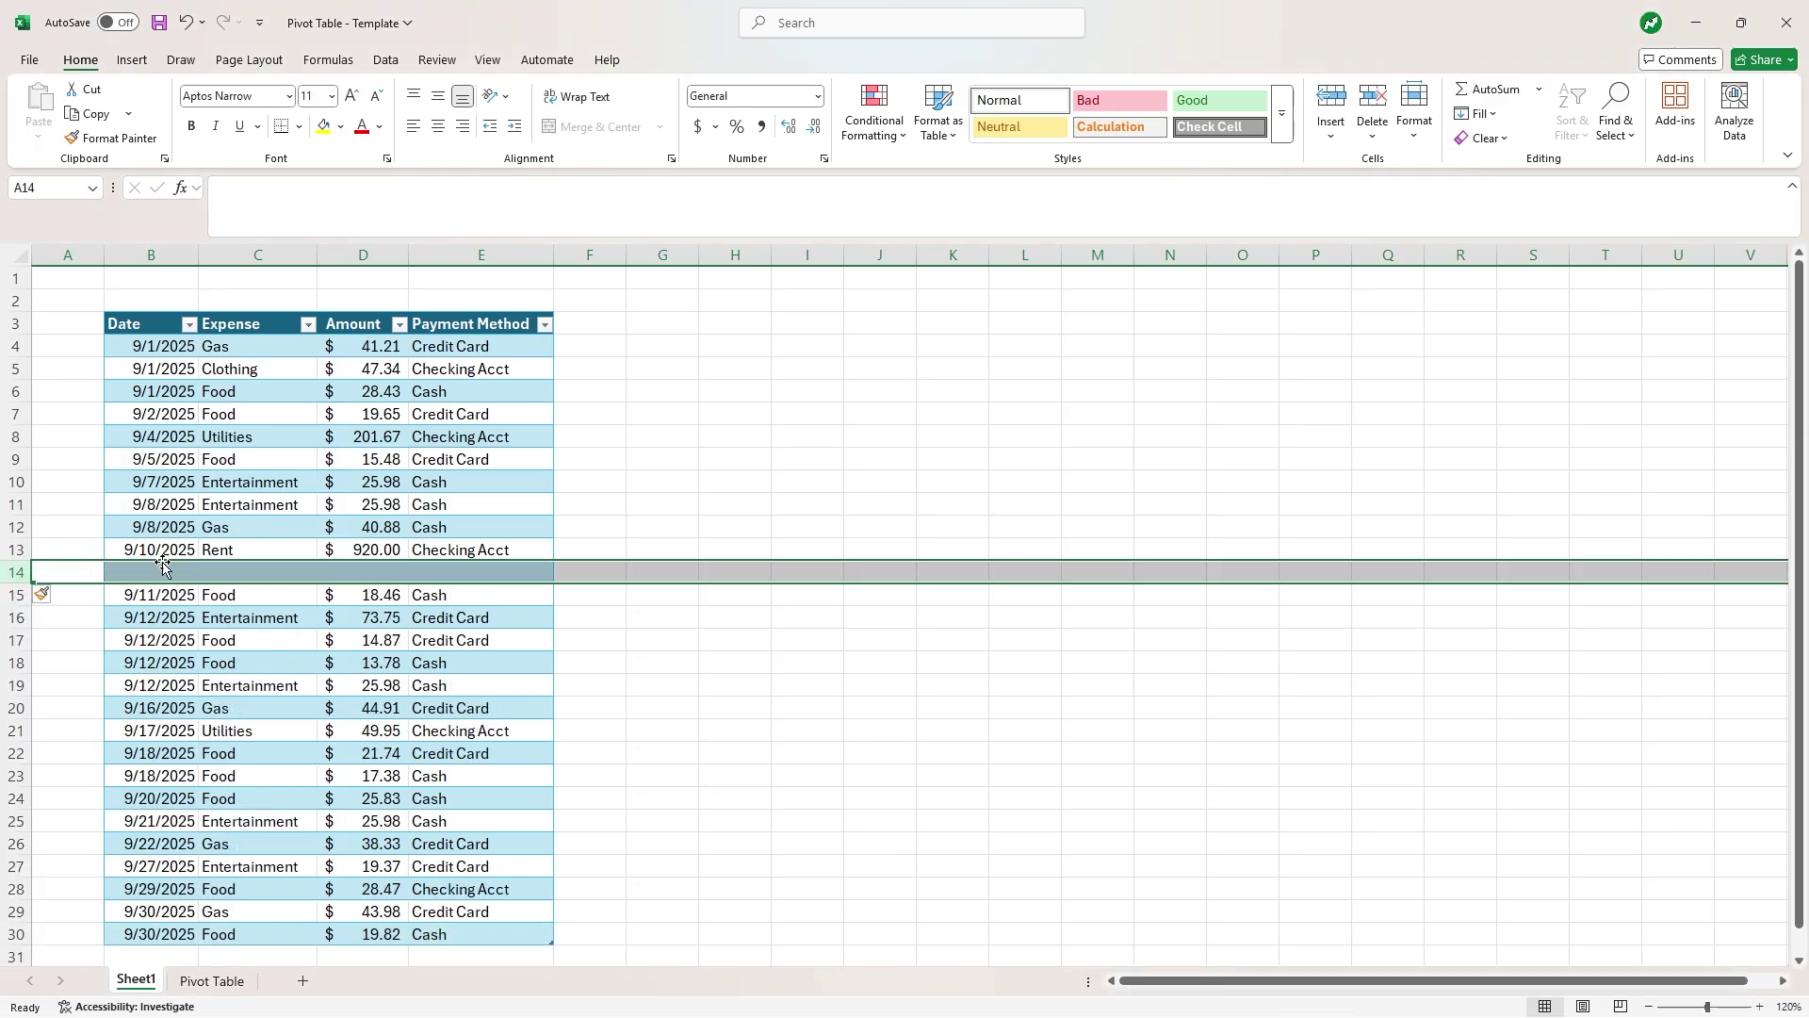
Fill B14:E14 with 9/10, Miscellaneous, 50 and Cash.
{"action": "left_click", "coordinate": [164, 569]}
{"action": "type", "text": "9/1"}
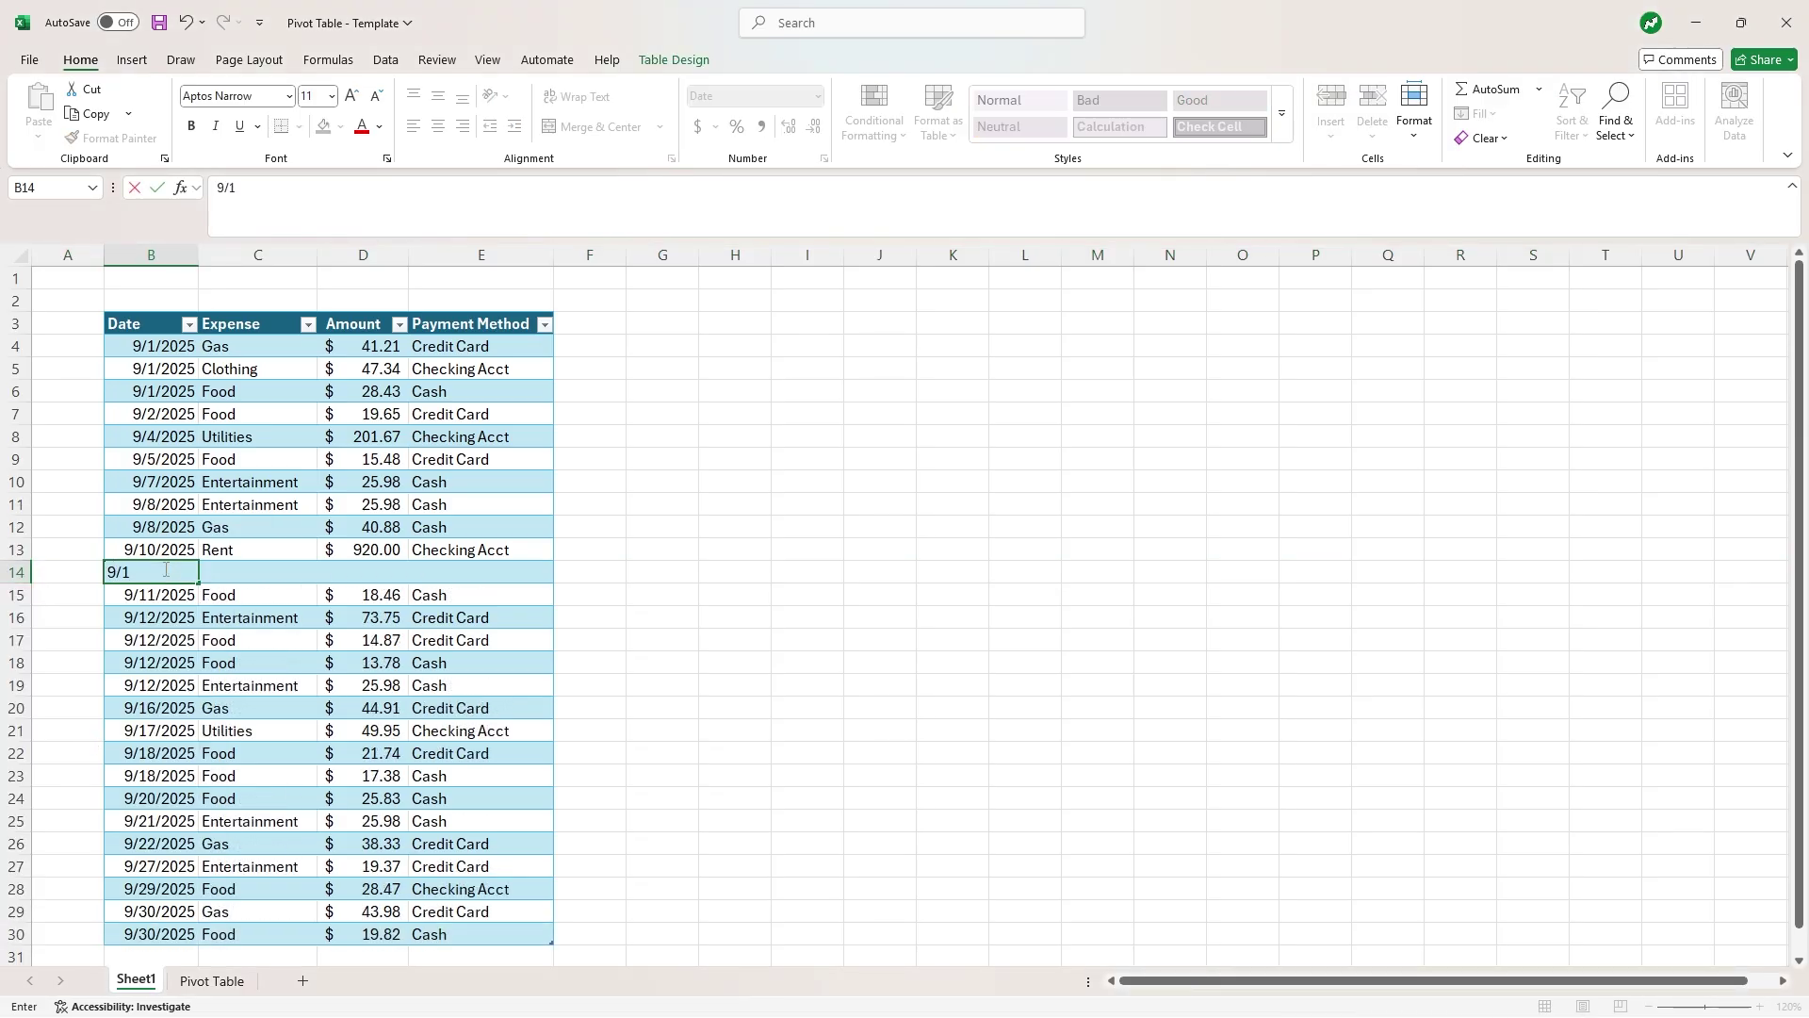
{"action": "type", "text": "0"}
{"action": "key", "text": "Tab"}
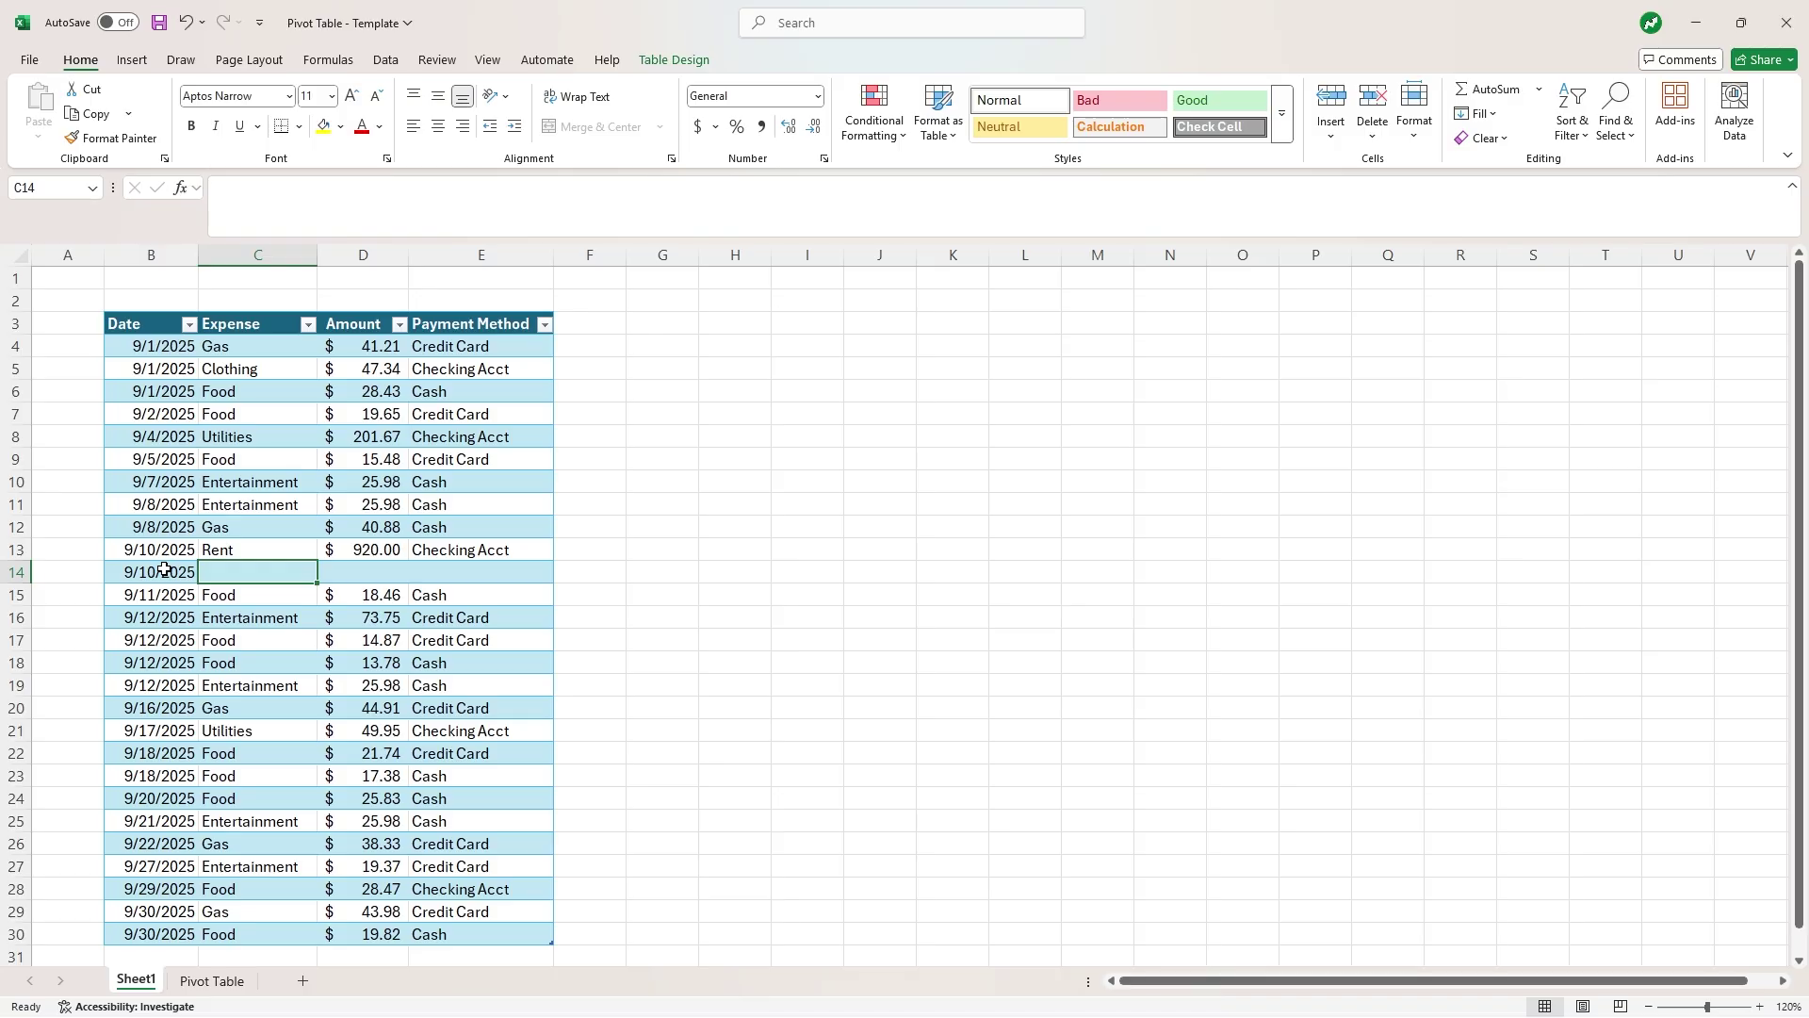
{"action": "type", "text": "Miscella"}
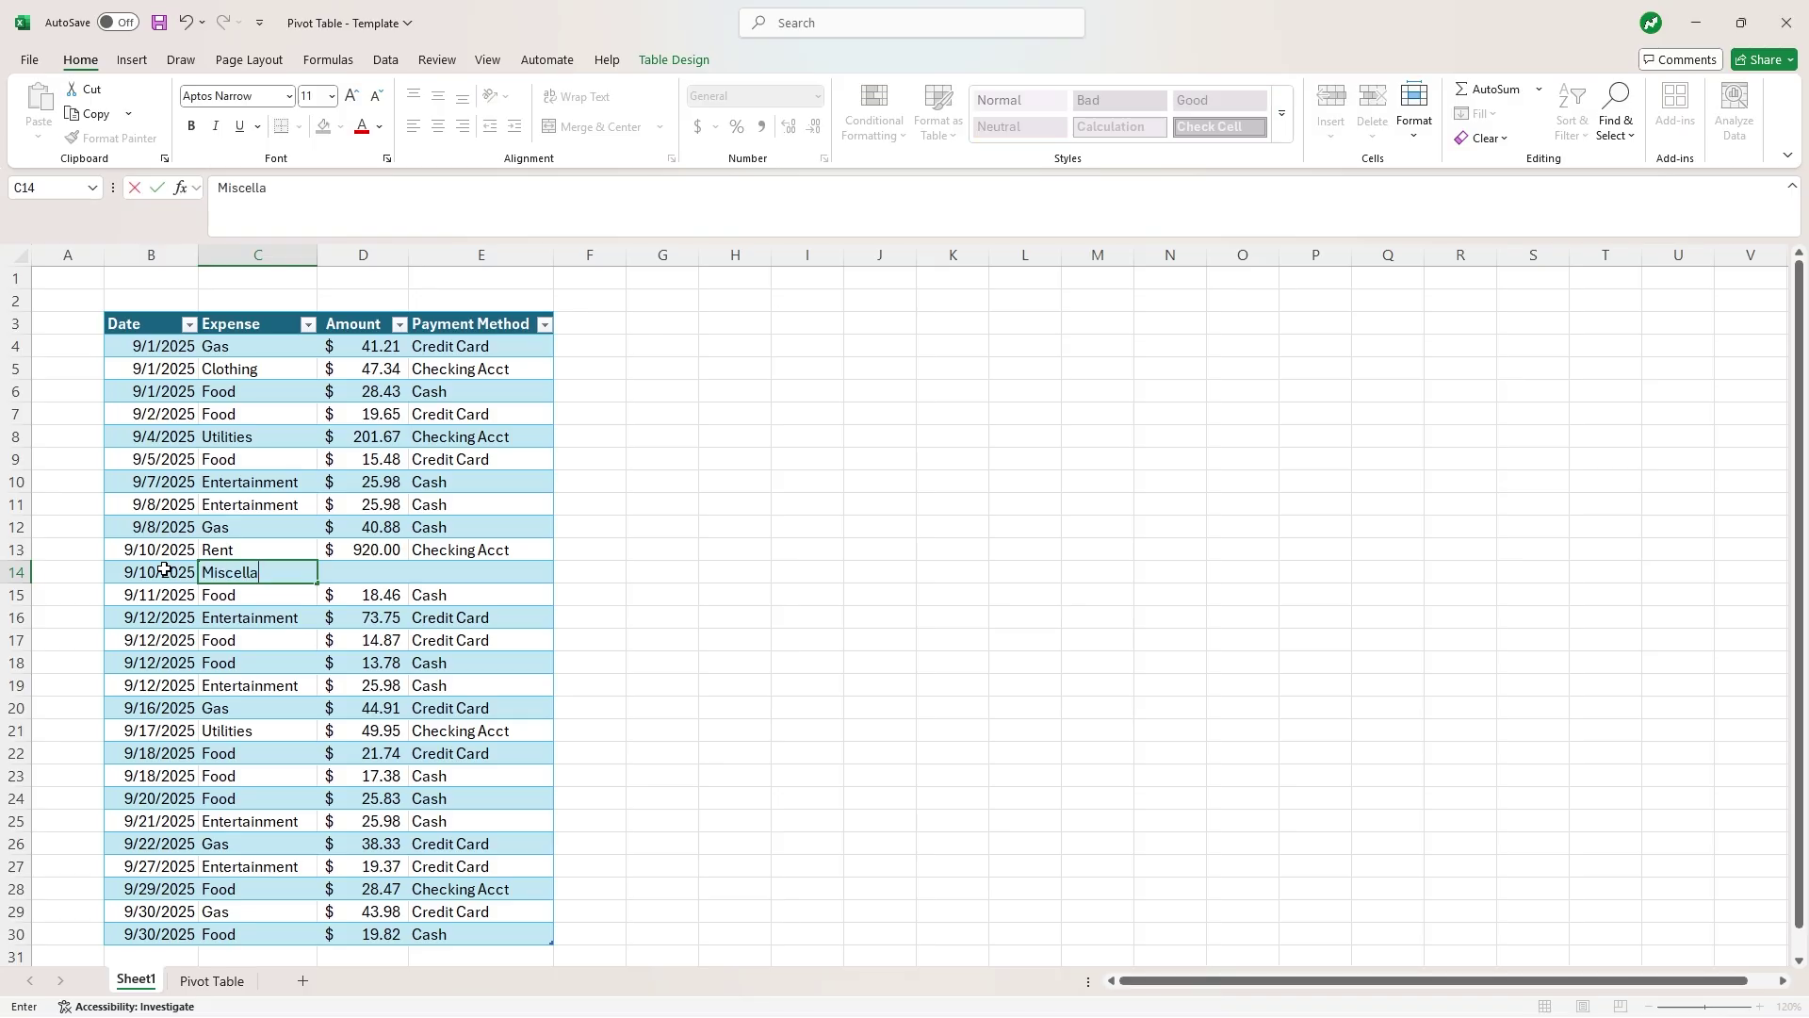
{"action": "type", "text": "neous"}
{"action": "key", "text": "Tab"}
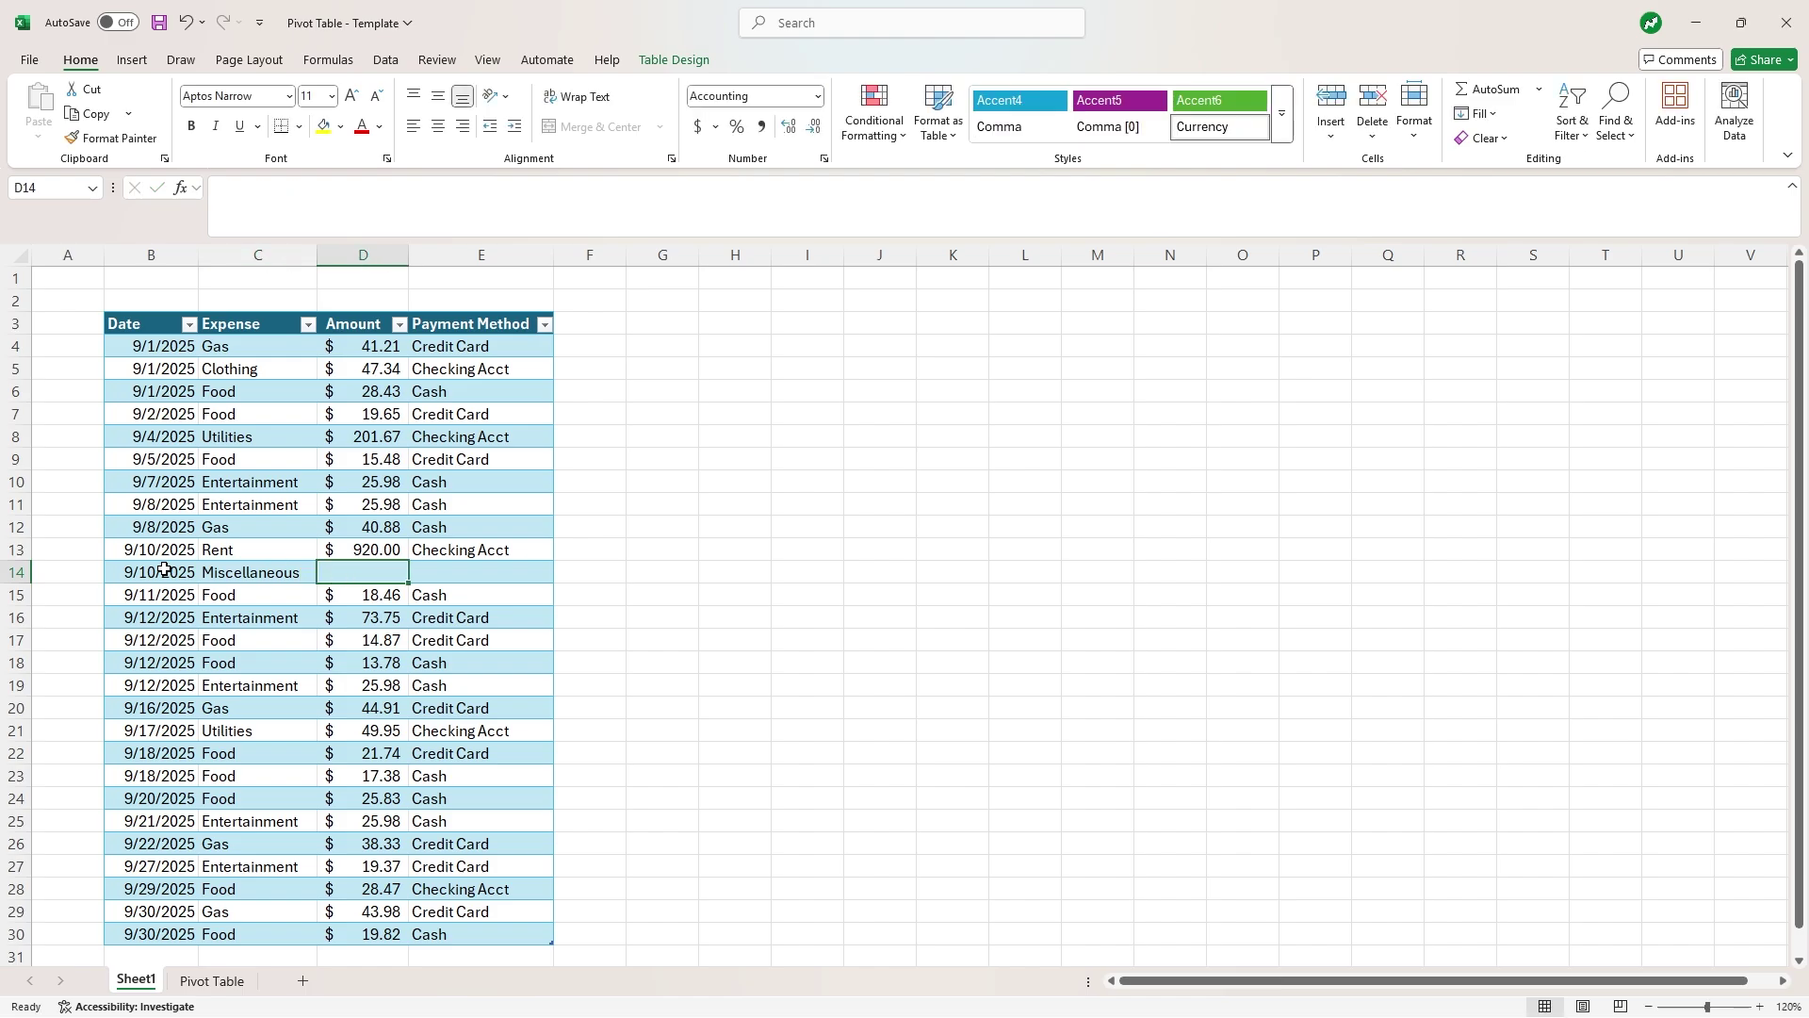
{"action": "type", "text": "50"}
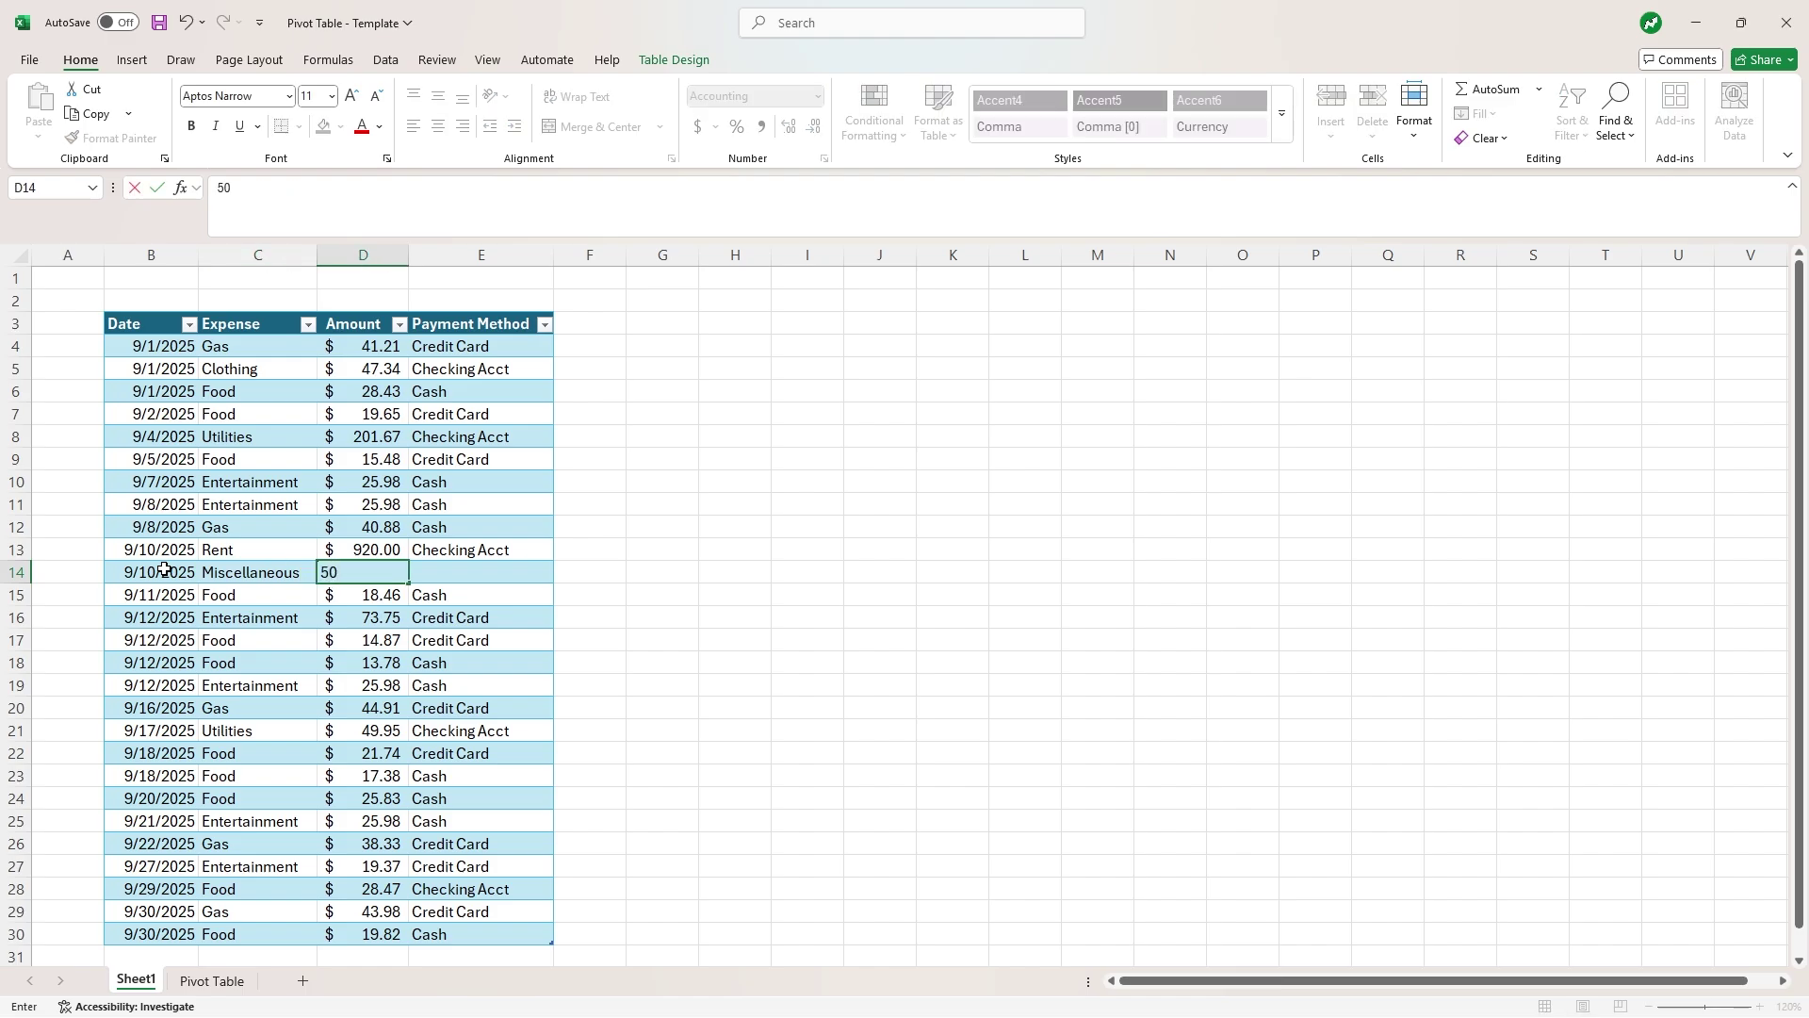
{"action": "key", "text": "Tab"}
{"action": "type", "text": "Cash"}
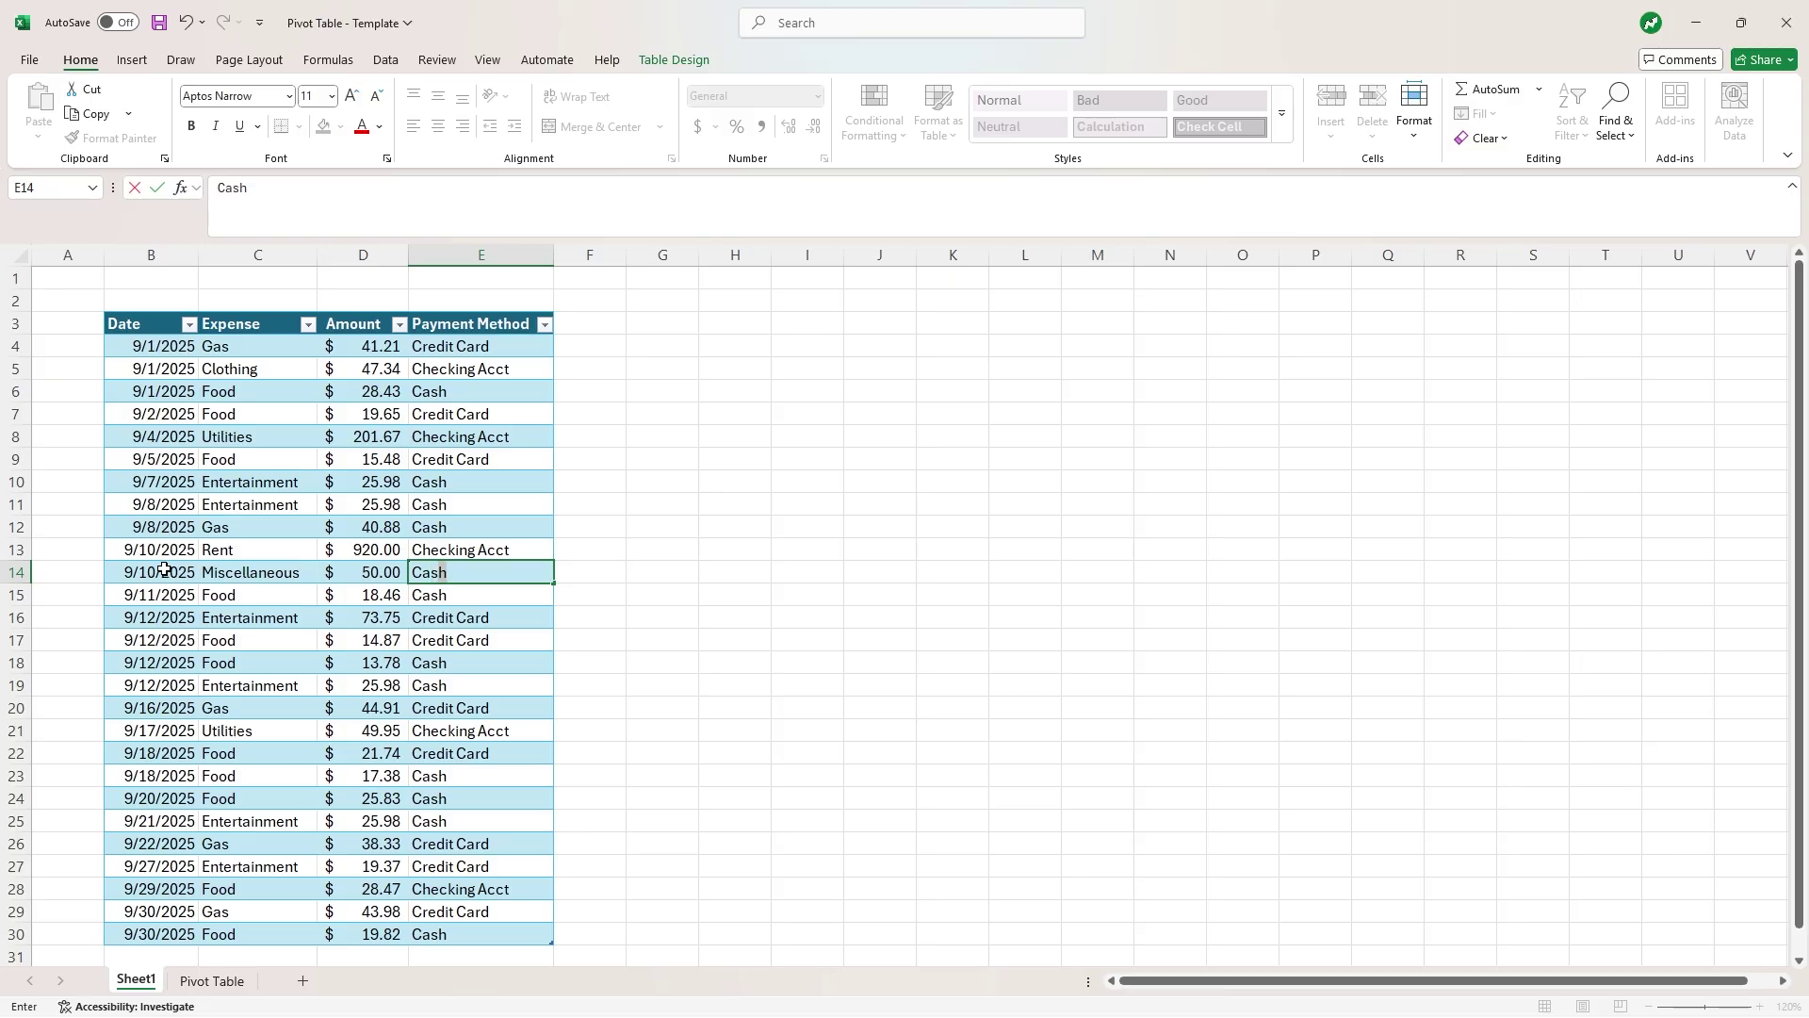
{"action": "left_click", "coordinate": [736, 525]}
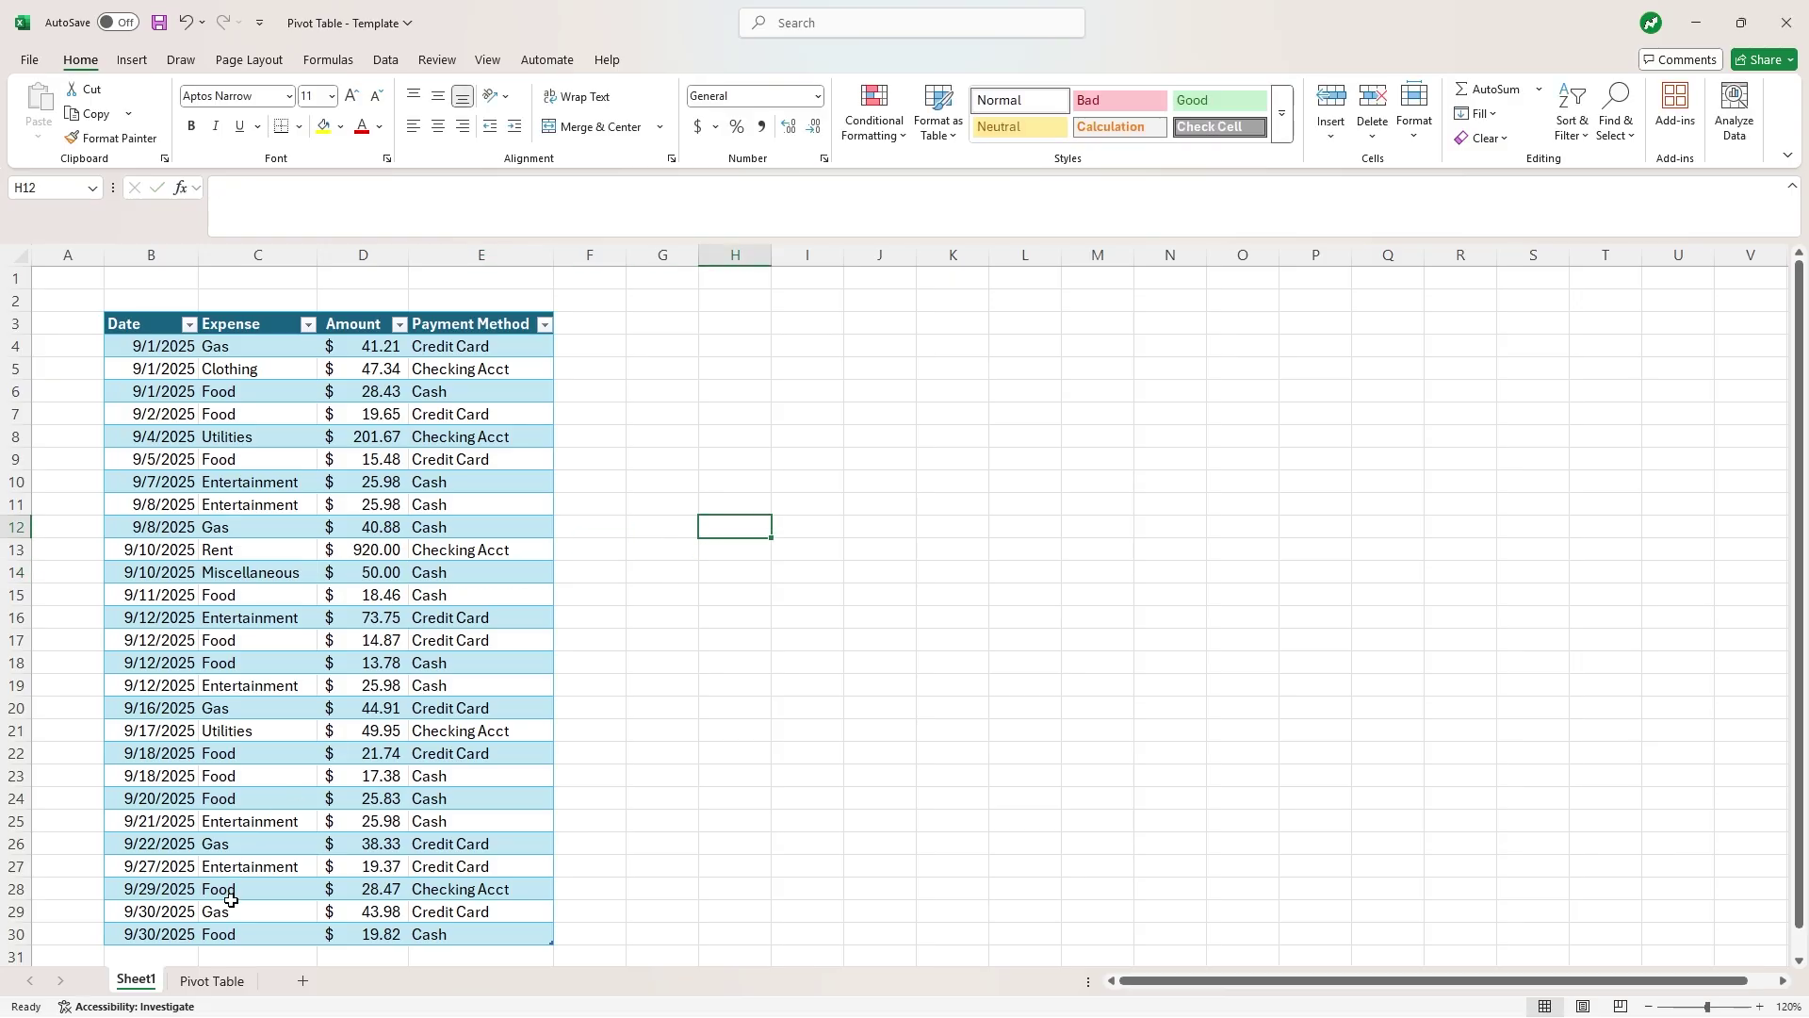
Refresh the PivotTable on the Pivot Table sheet and check Miscellaneous's $50.00 in C9.
{"action": "left_click", "coordinate": [212, 981]}
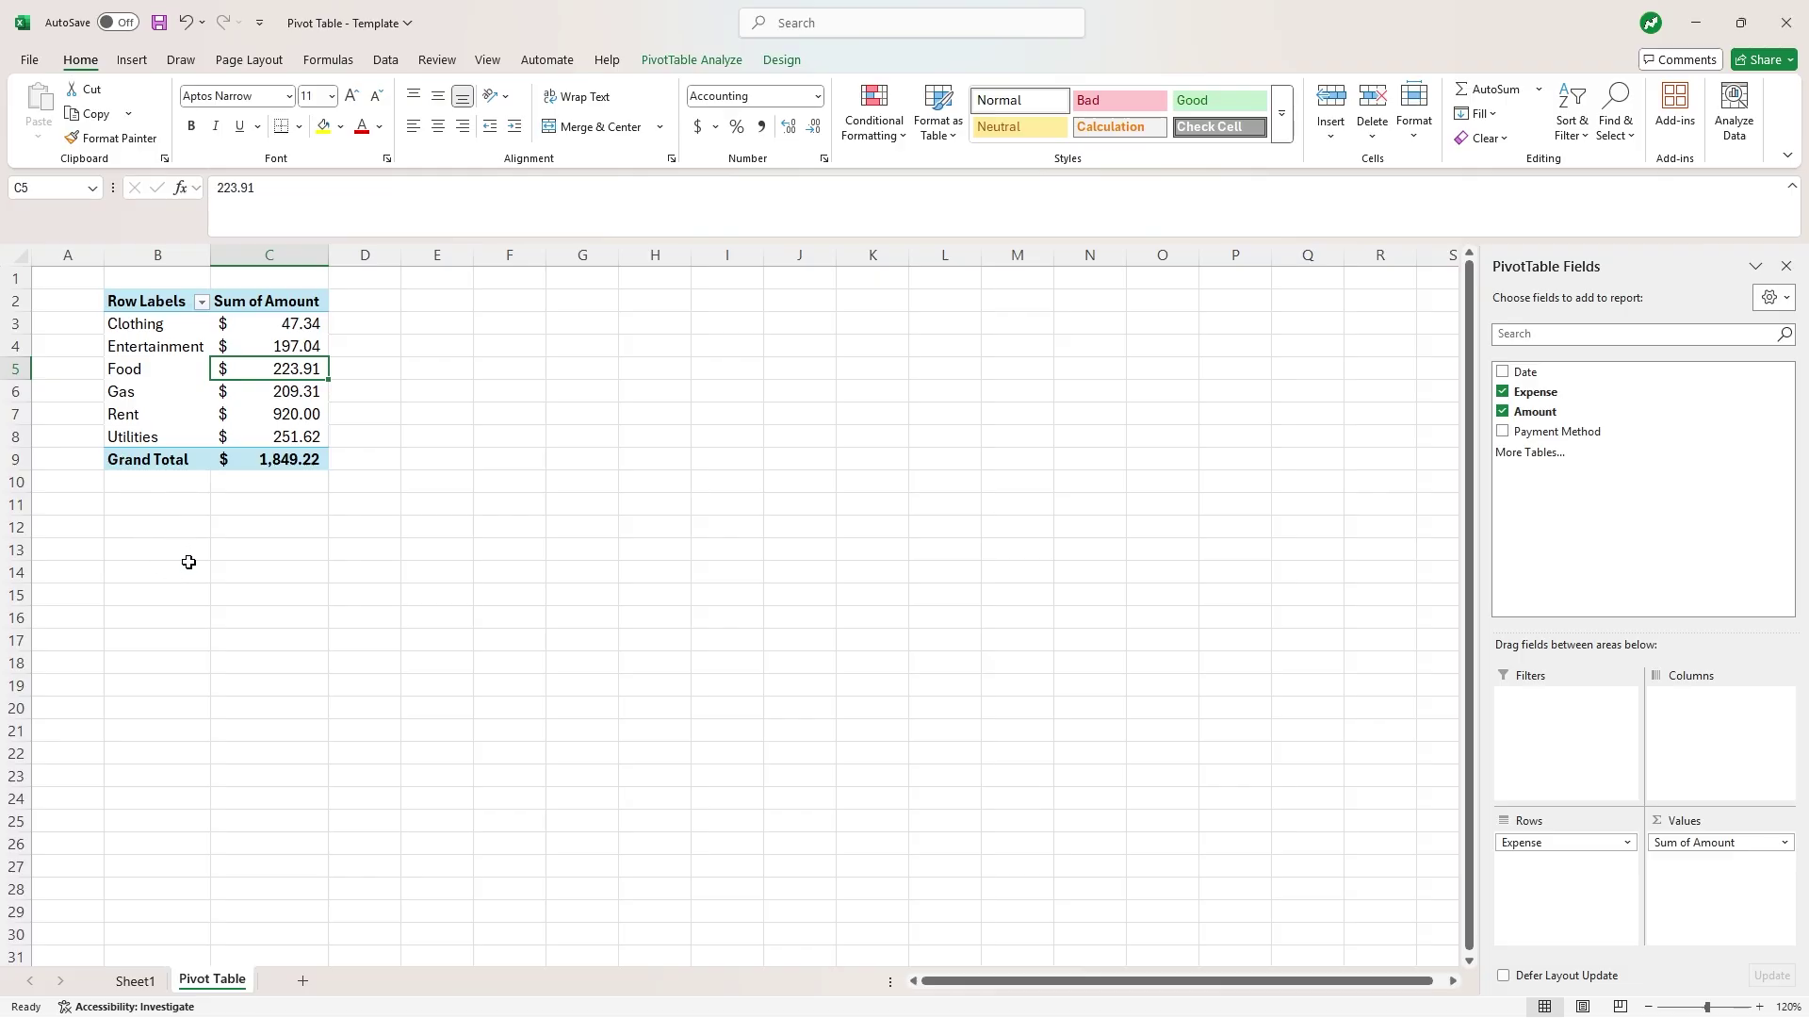
{"action": "right_click", "coordinate": [273, 344]}
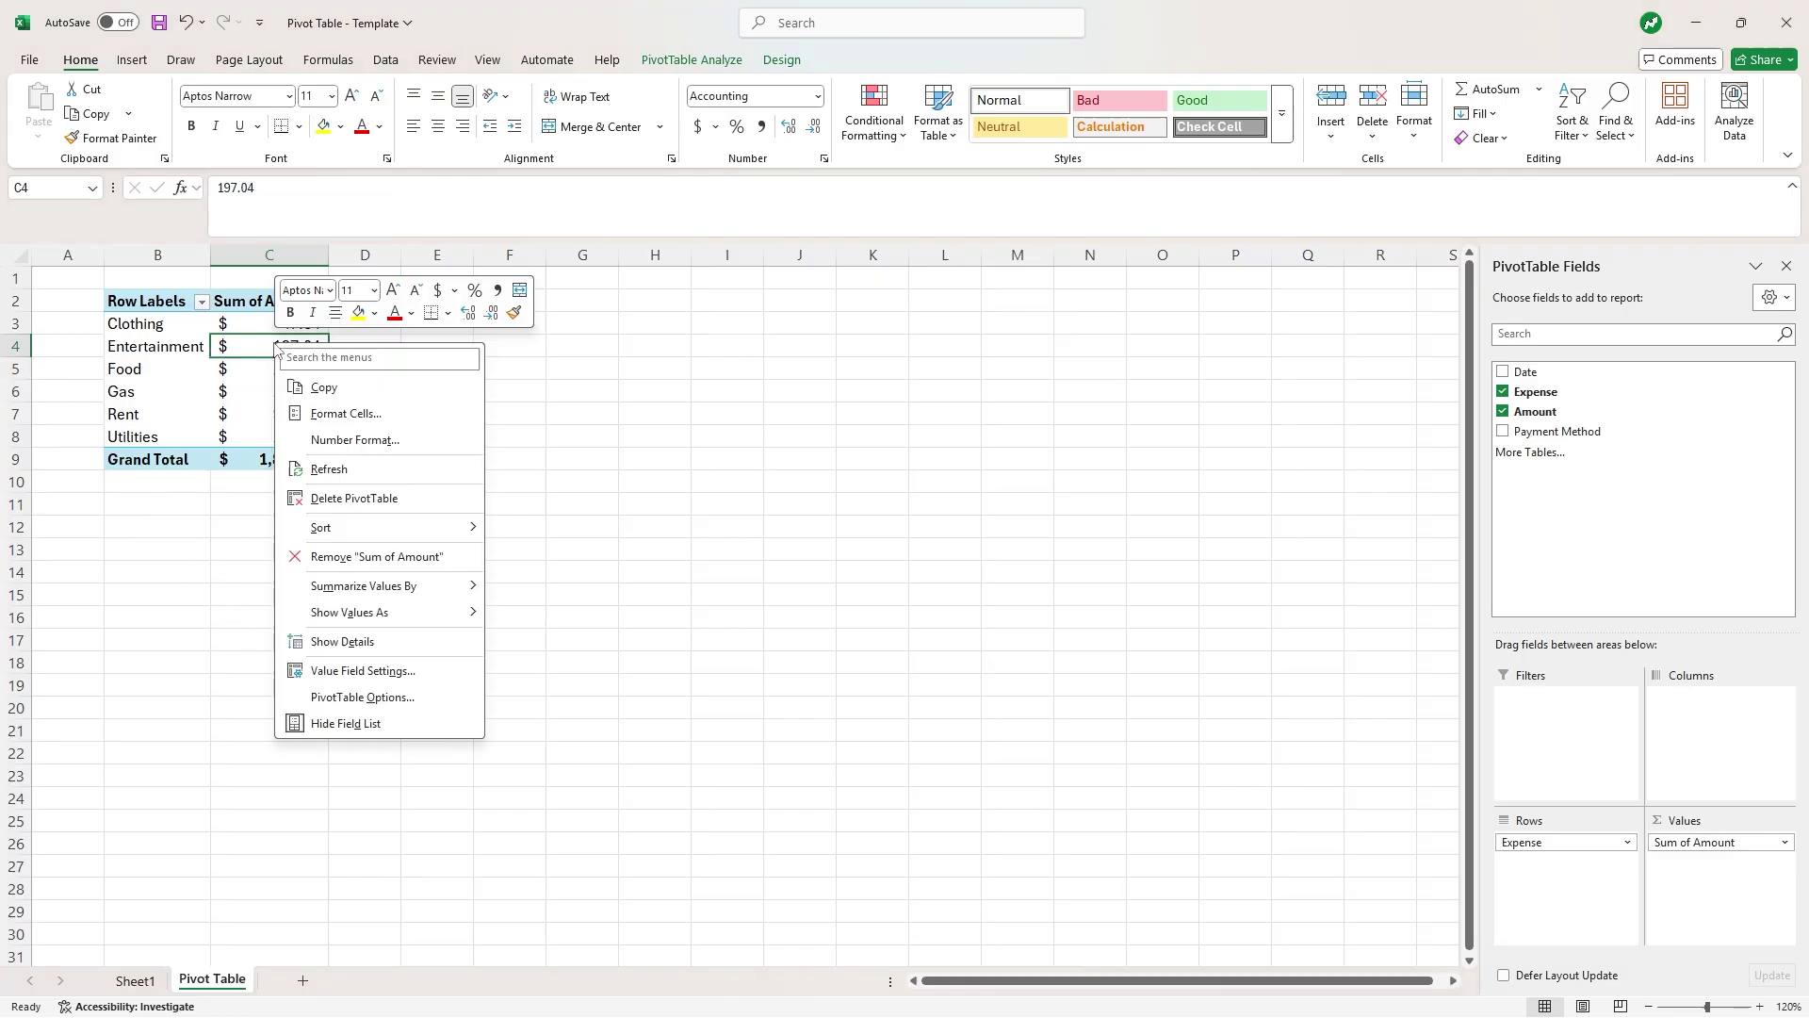
{"action": "left_click", "coordinate": [382, 471]}
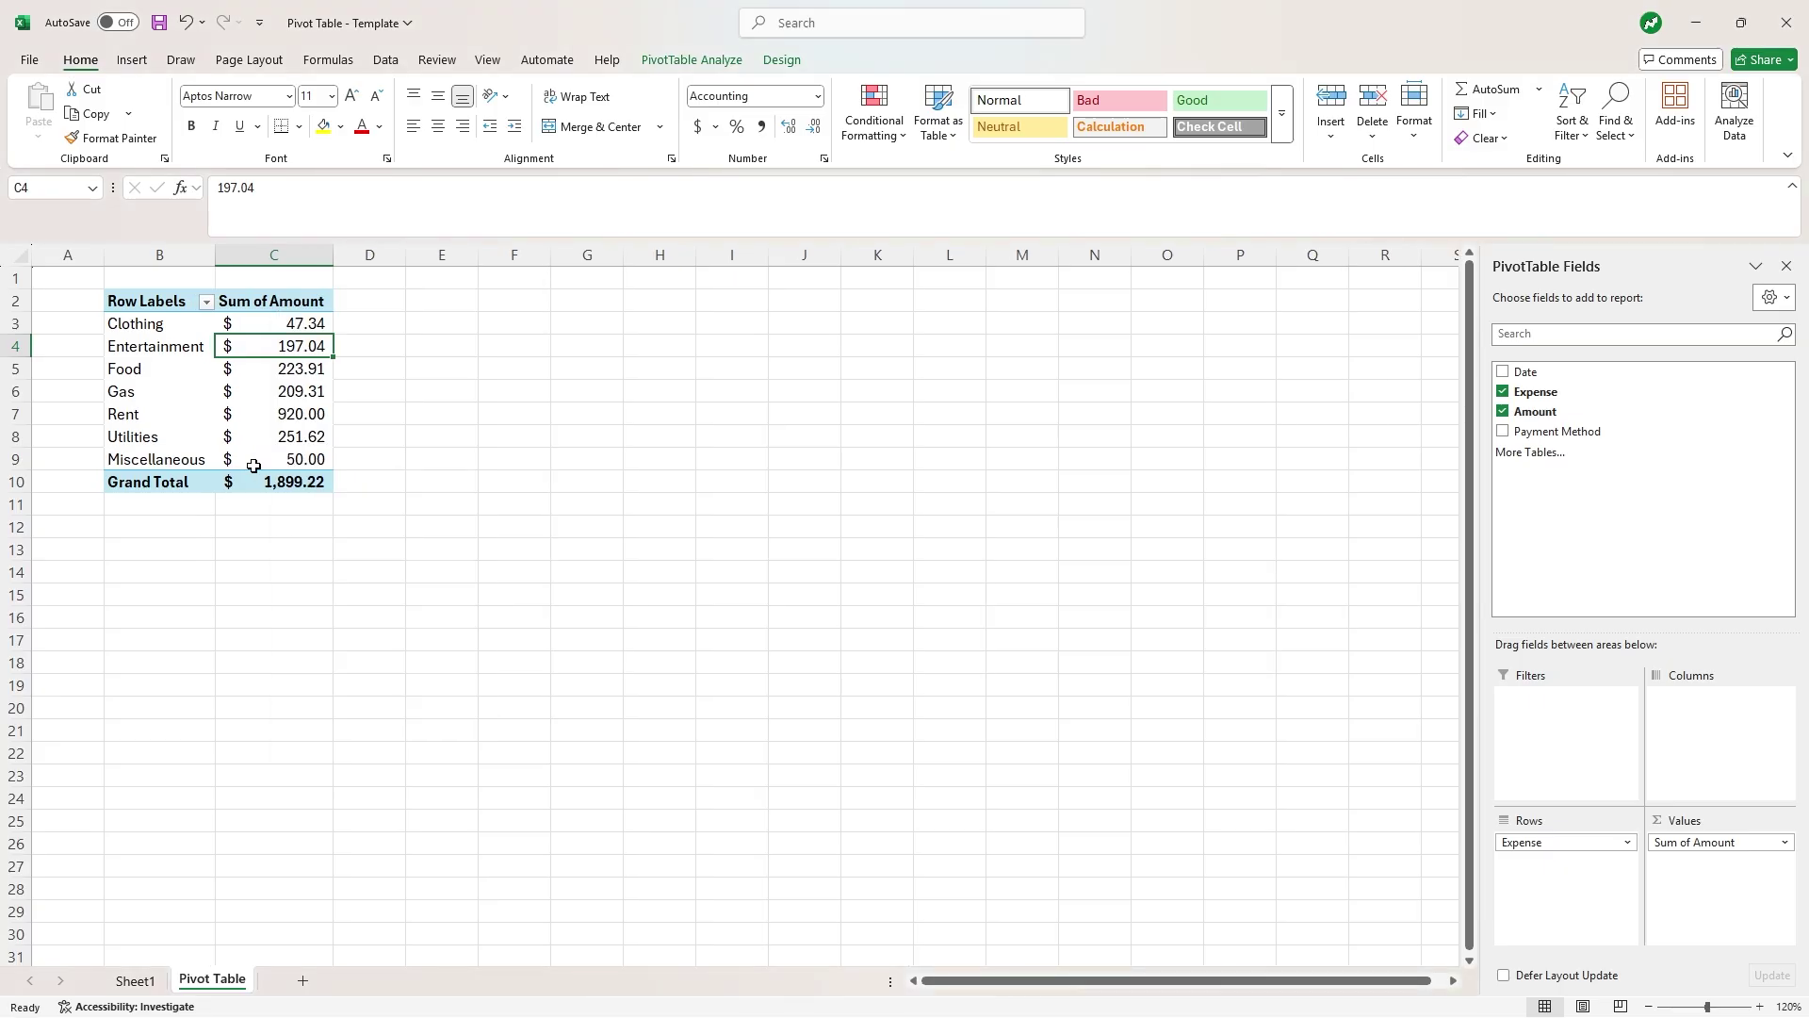
{"action": "left_click", "coordinate": [279, 456]}
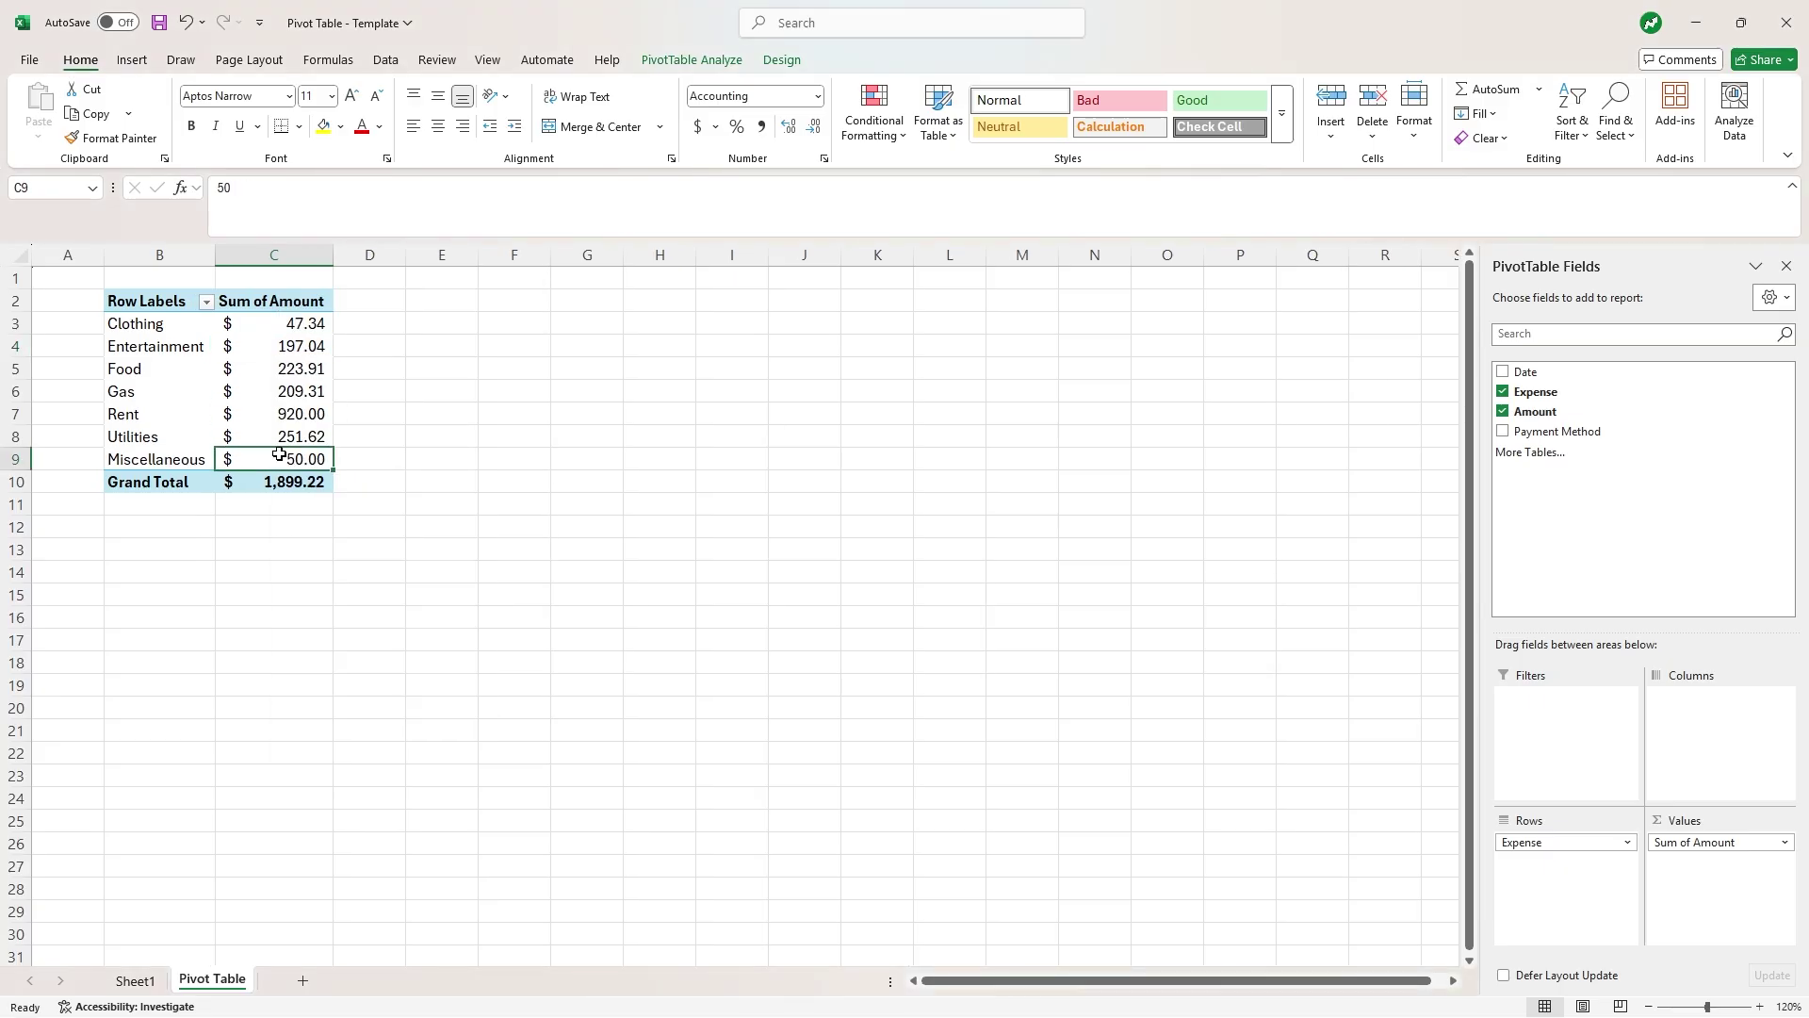